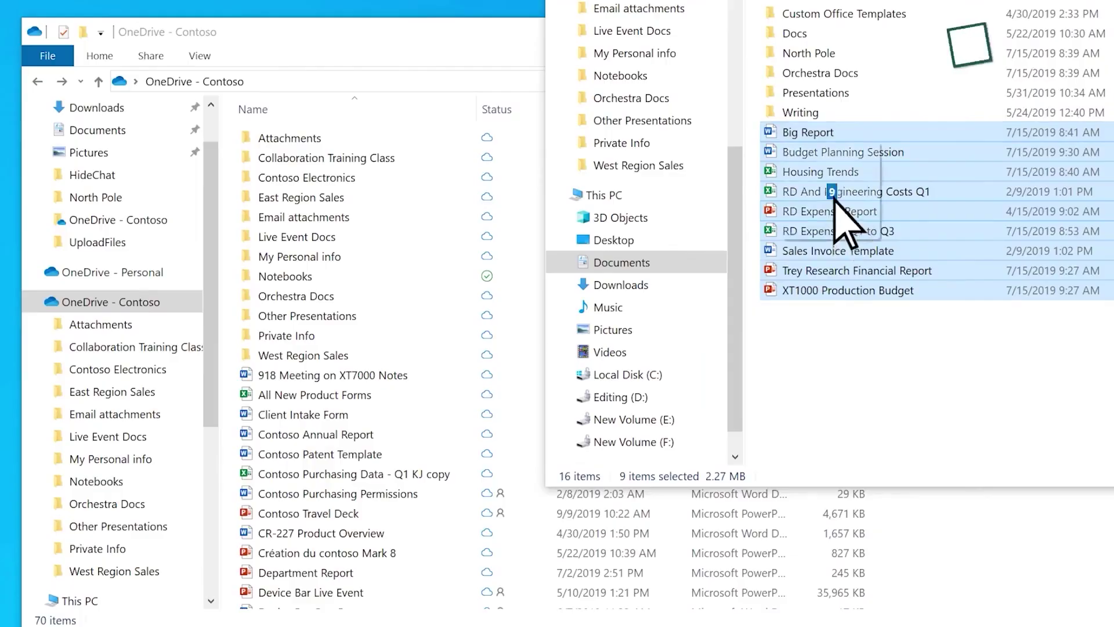
pyautogui.moveTo(641, 226); pyautogui.dragTo(355, 459)
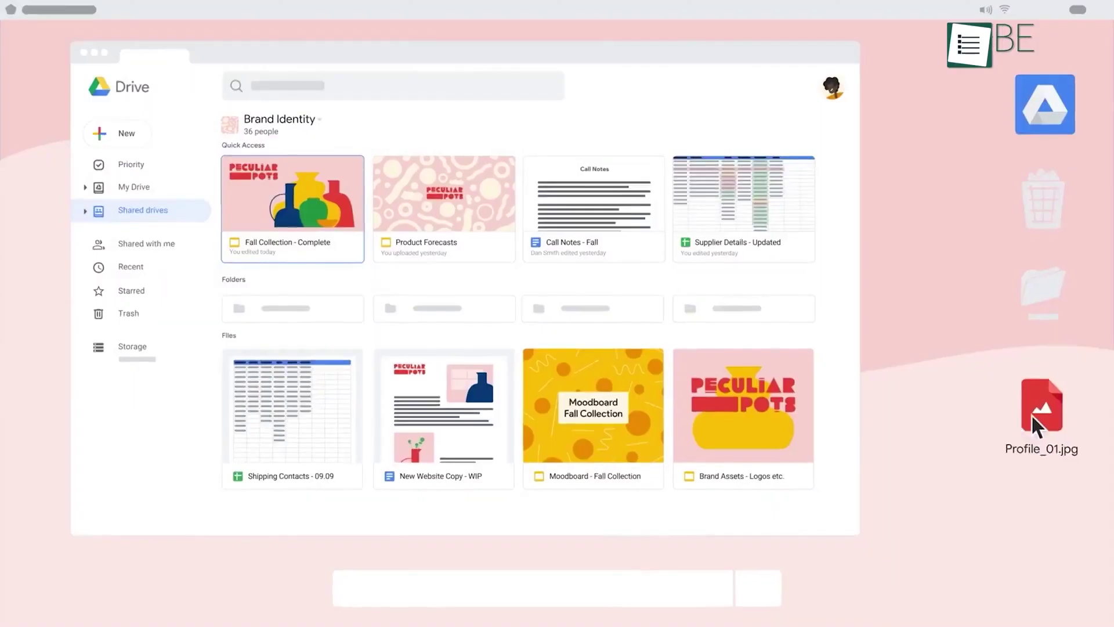
pyautogui.moveTo(1036, 427); pyautogui.dragTo(651, 508)
pyautogui.moveTo(567, 504); pyautogui.dragTo(523, 480)
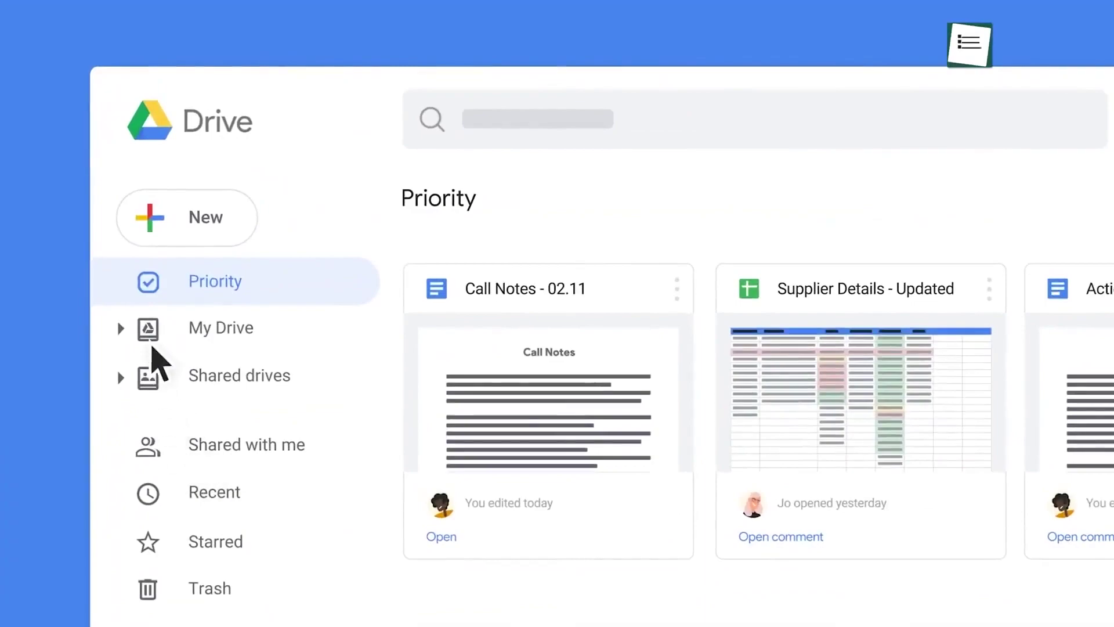
pyautogui.click(153, 347)
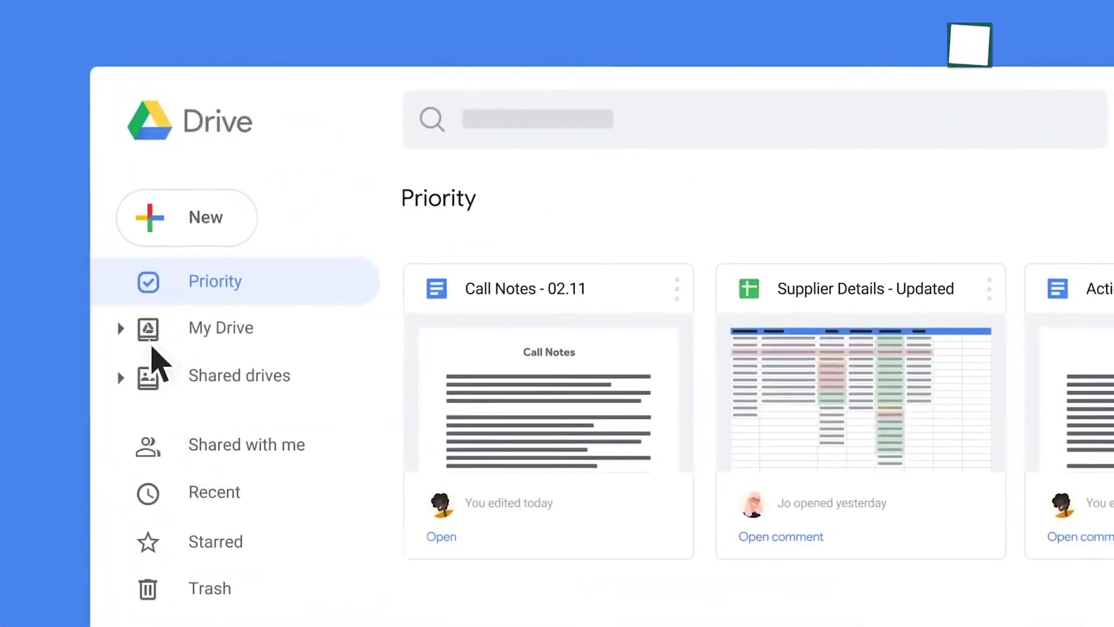
pyautogui.click(152, 337)
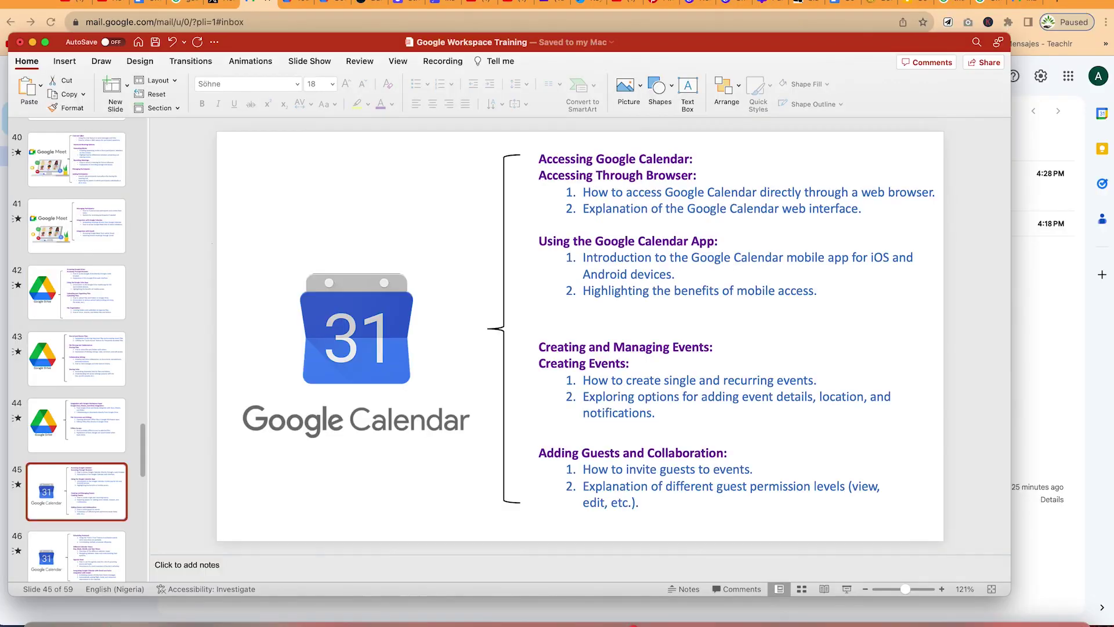
# In Gmail, move Drive up beside Account among the Google apps and open Google Drive
pyautogui.click(1023, 6)
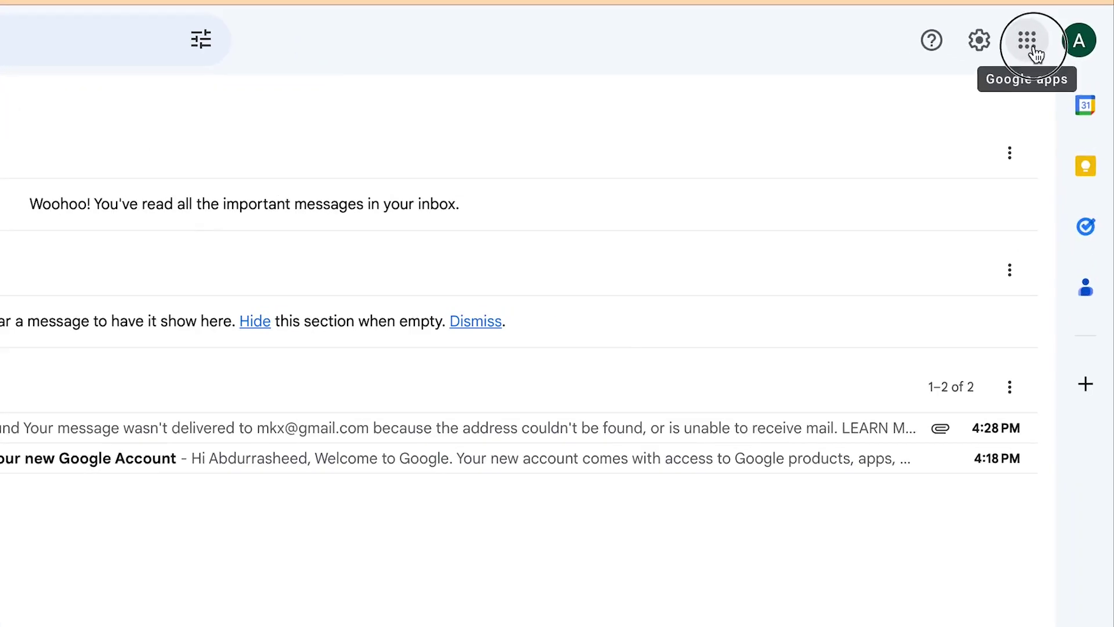
pyautogui.click(1037, 54)
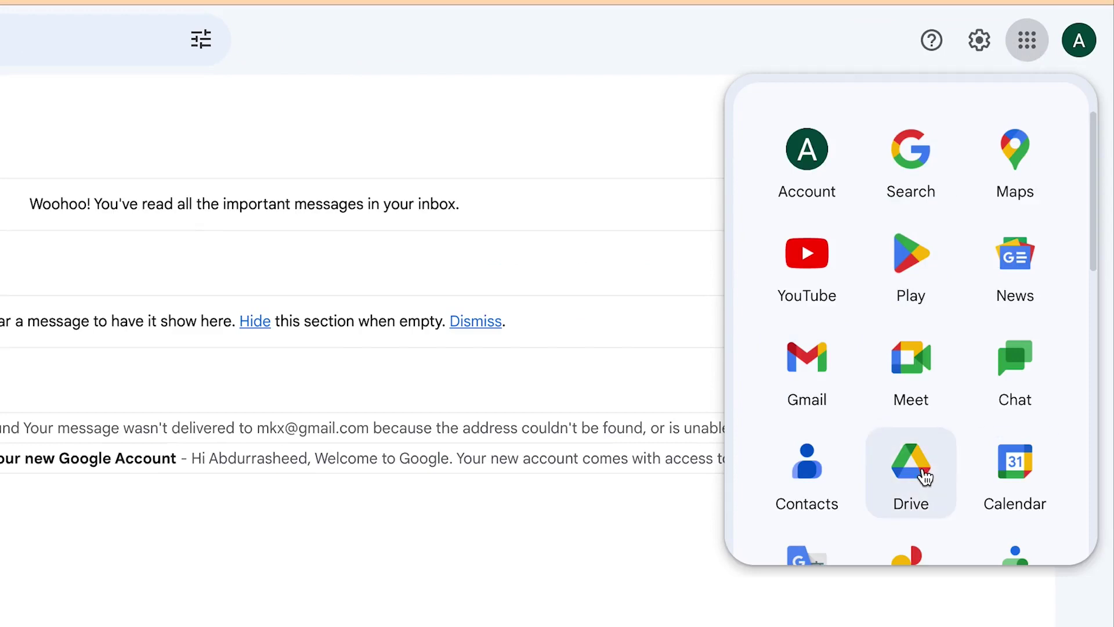
pyautogui.moveTo(924, 476); pyautogui.dragTo(928, 174)
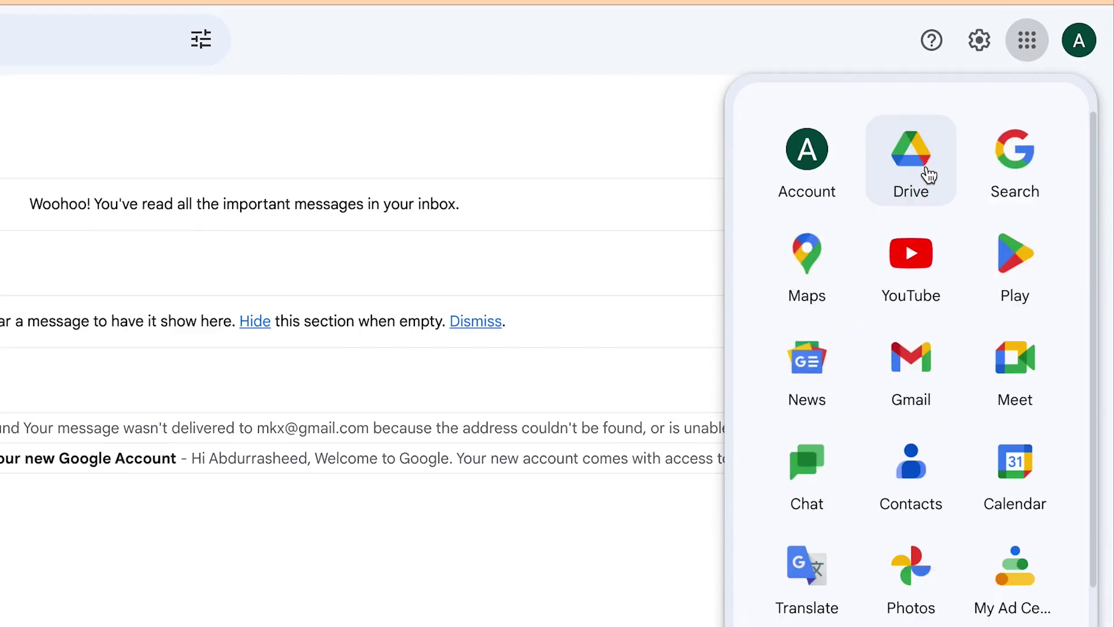
pyautogui.click(929, 174)
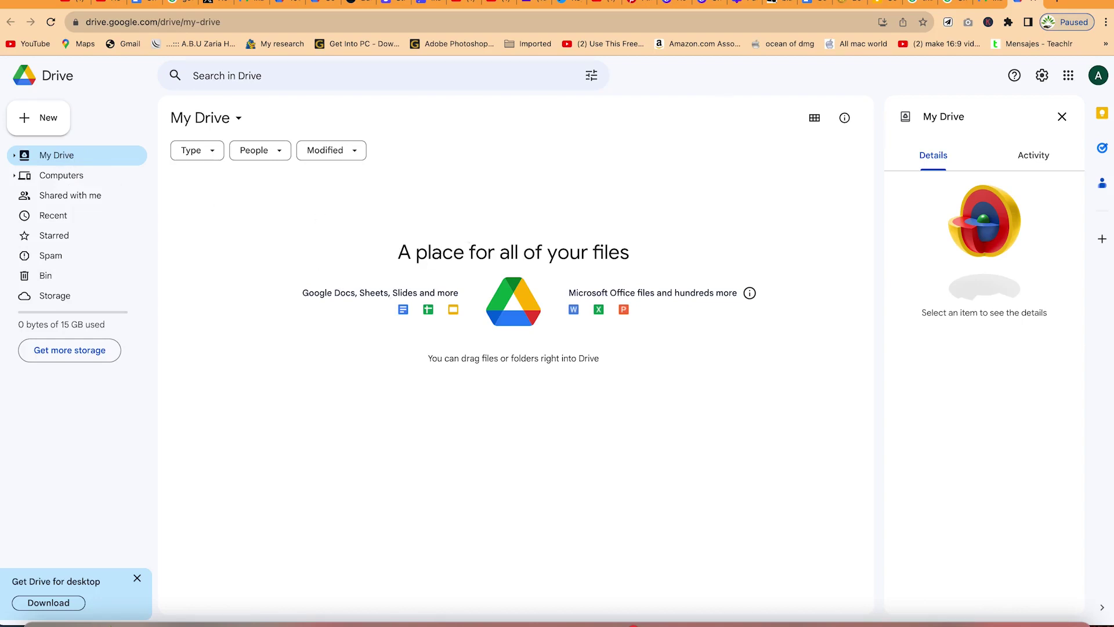
# Open Google Drive in a new browser tab by going directly to drive.google.com
pyautogui.click(1056, 2)
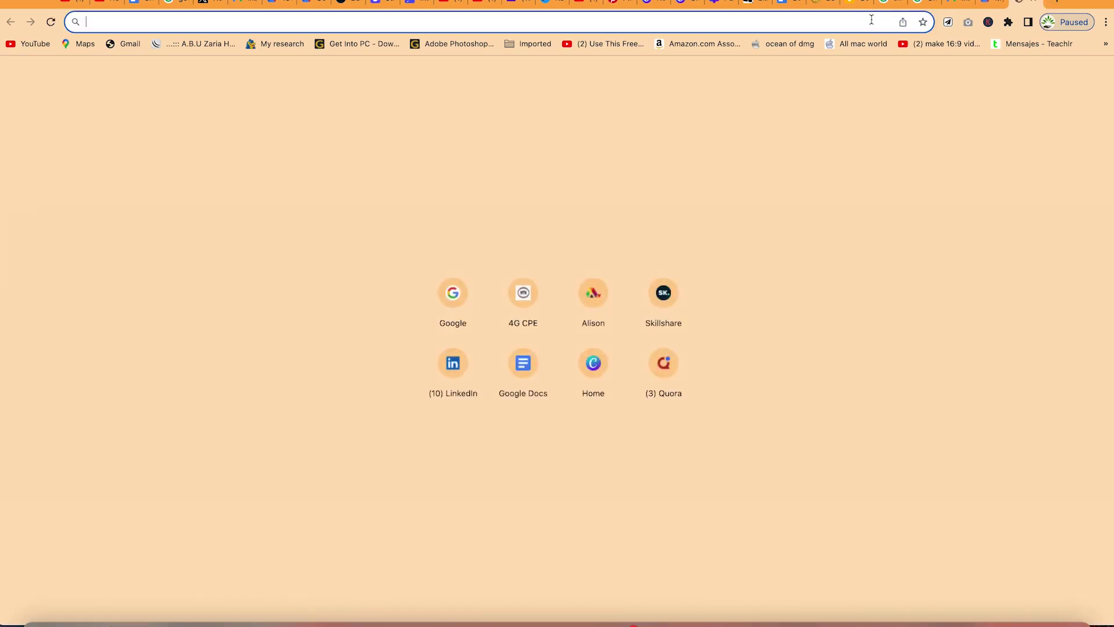
pyautogui.write('driv.go')
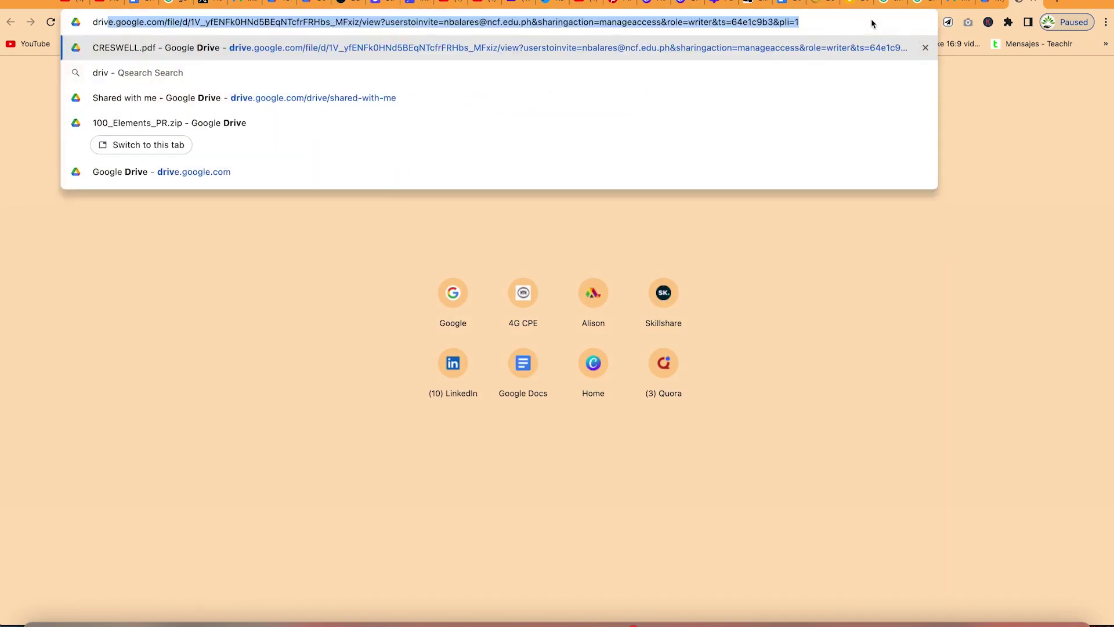
pyautogui.press('BackSpace')
pyautogui.press('BackSpace')
pyautogui.press('BackSpace')
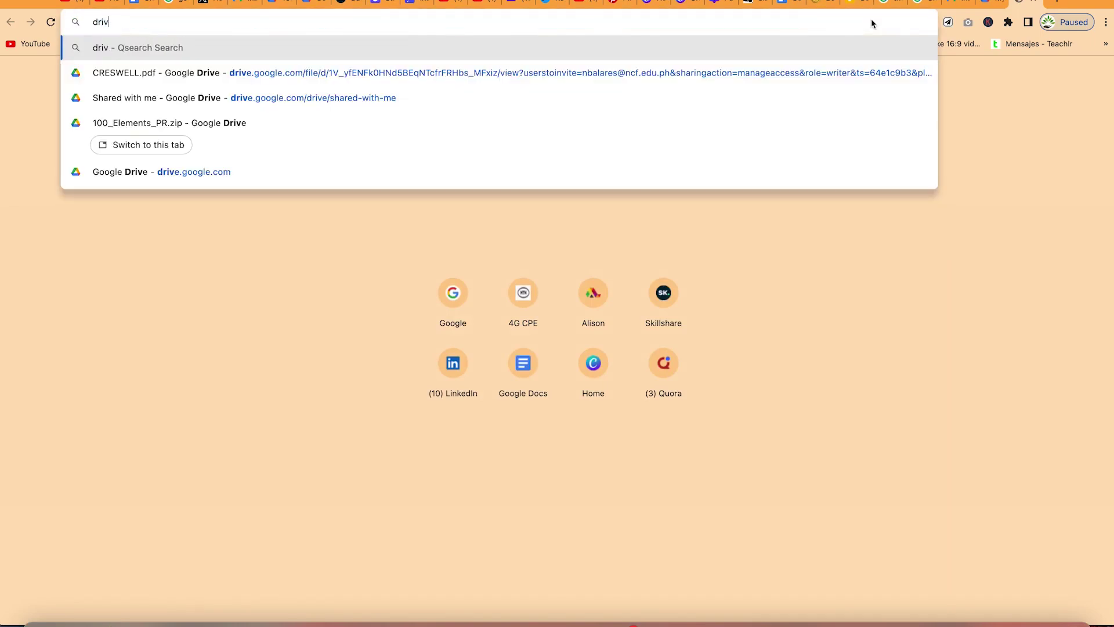
pyautogui.write('e.google.com')
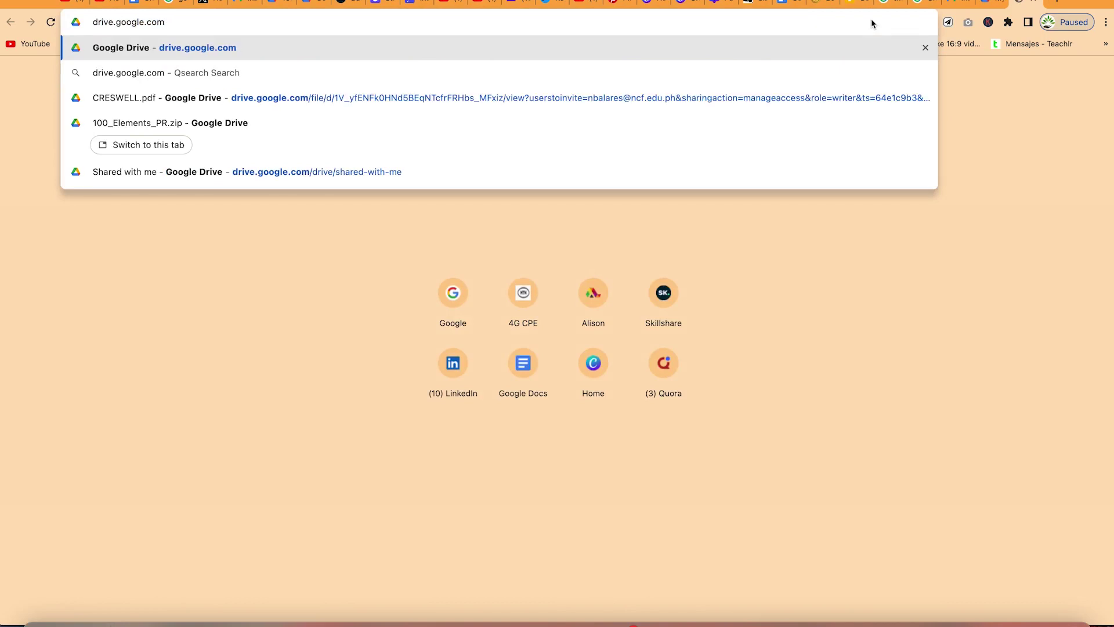
pyautogui.press('Return')
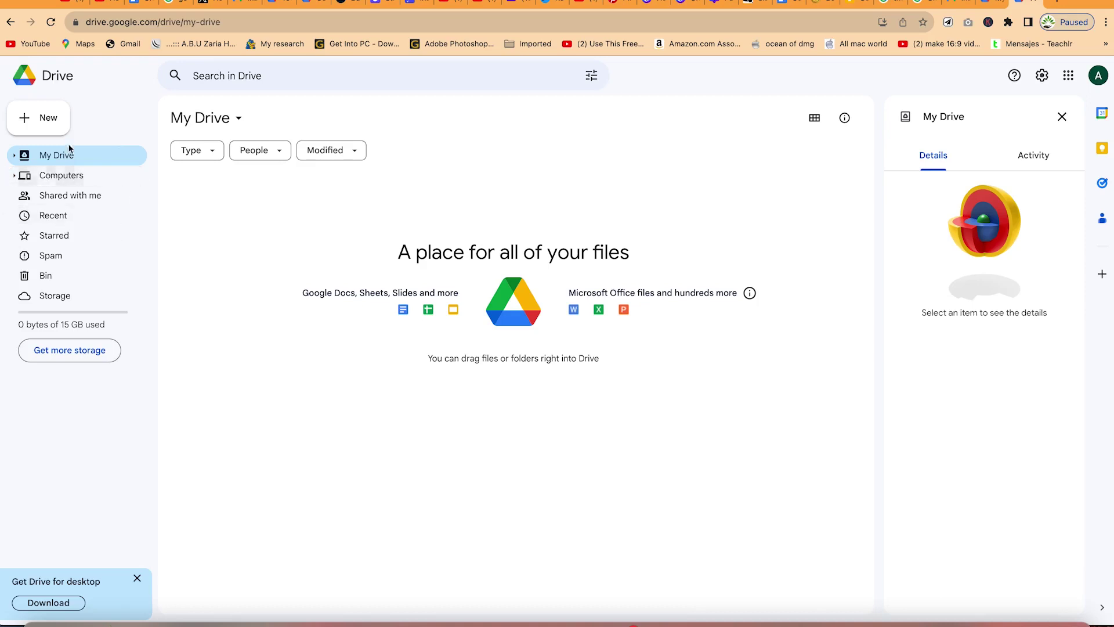
# Create a blank Google Docs document from My Drive, and go back to Drive
pyautogui.click(59, 125)
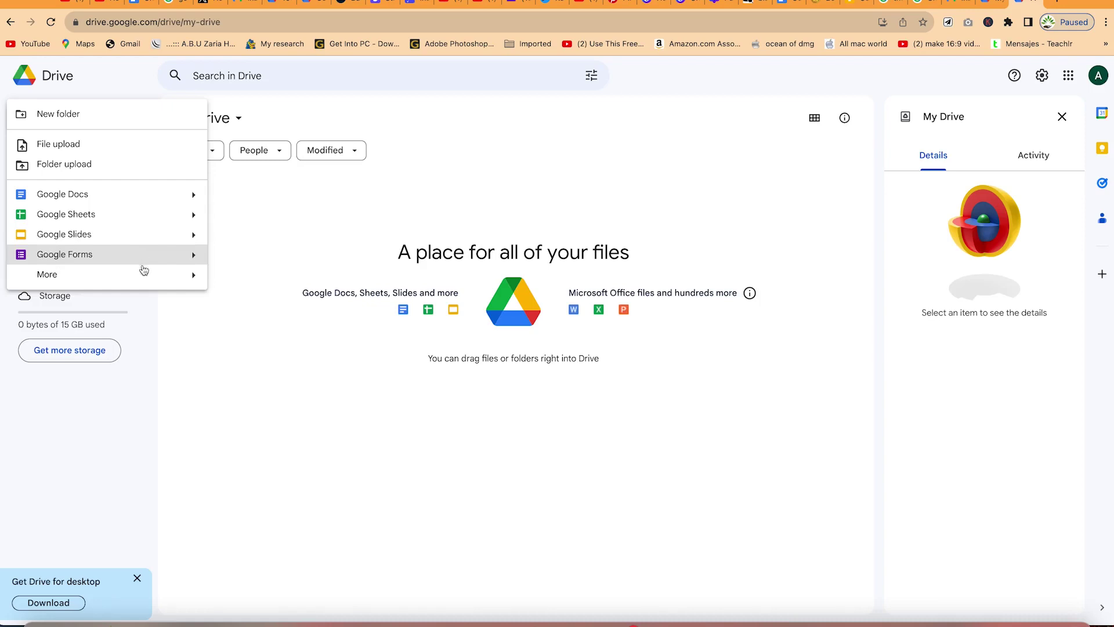
pyautogui.moveTo(146, 283)
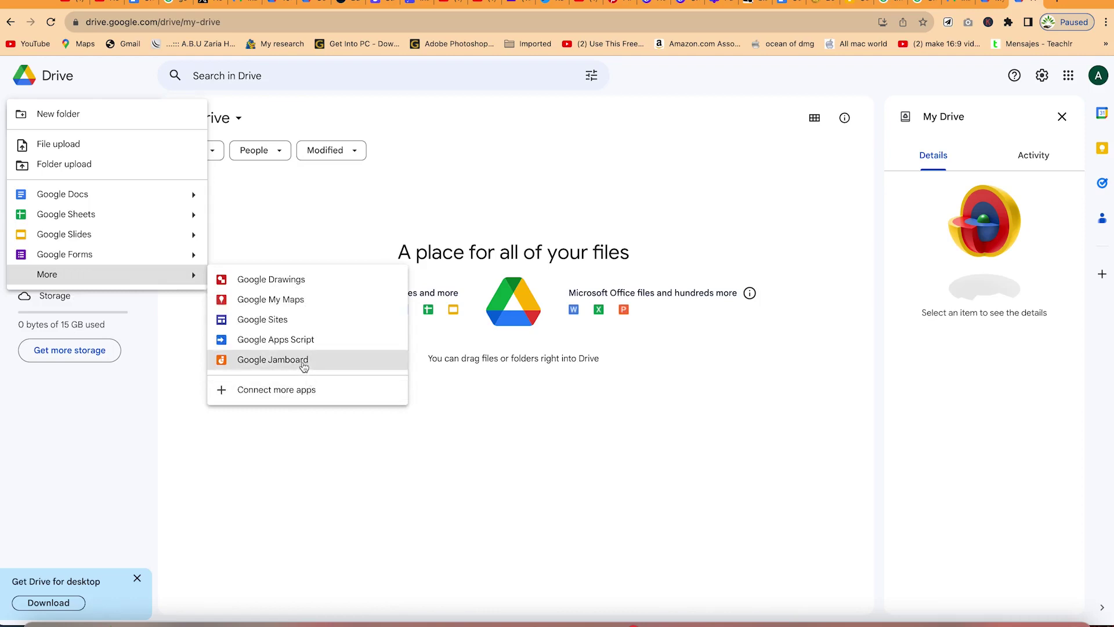
pyautogui.click(134, 195)
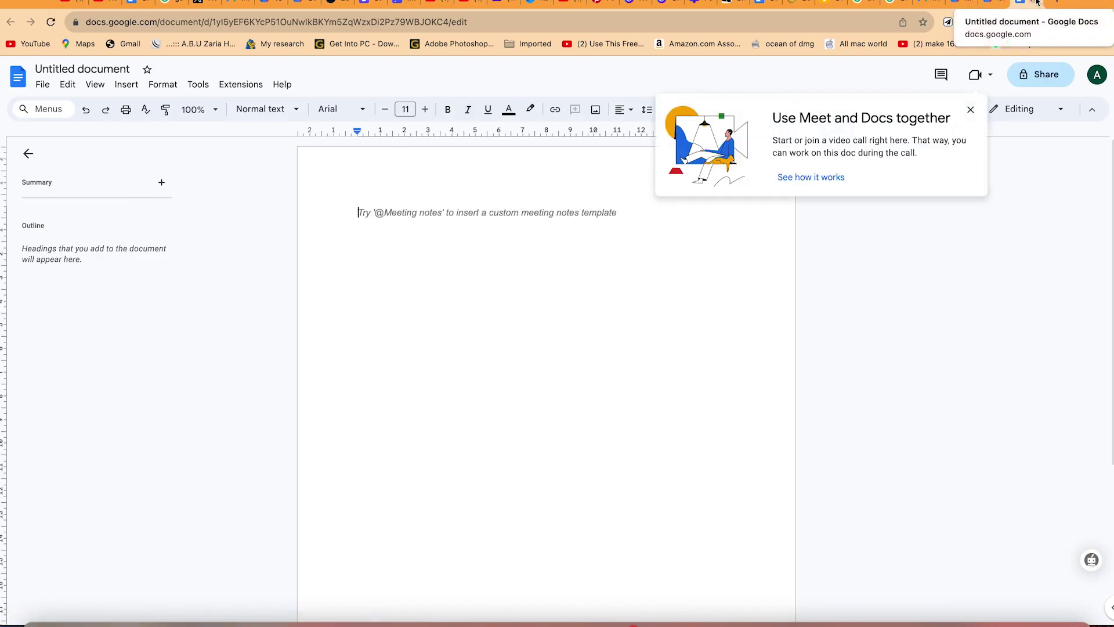
pyautogui.click(1017, 4)
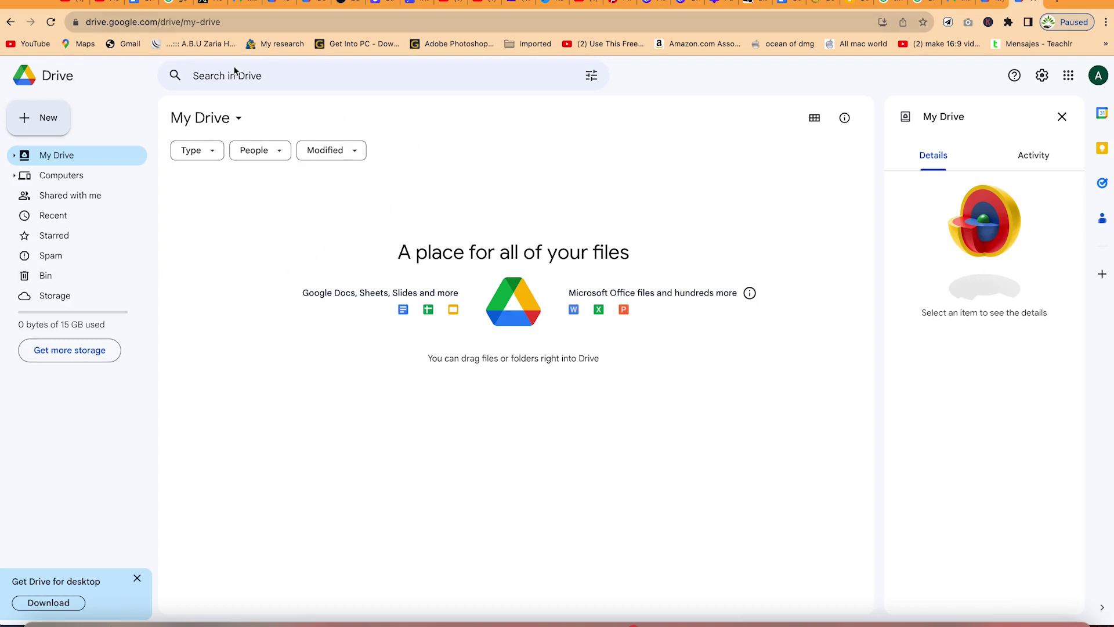
# View the file-type filters offered by the Drive search, and dismiss them
pyautogui.click(427, 70)
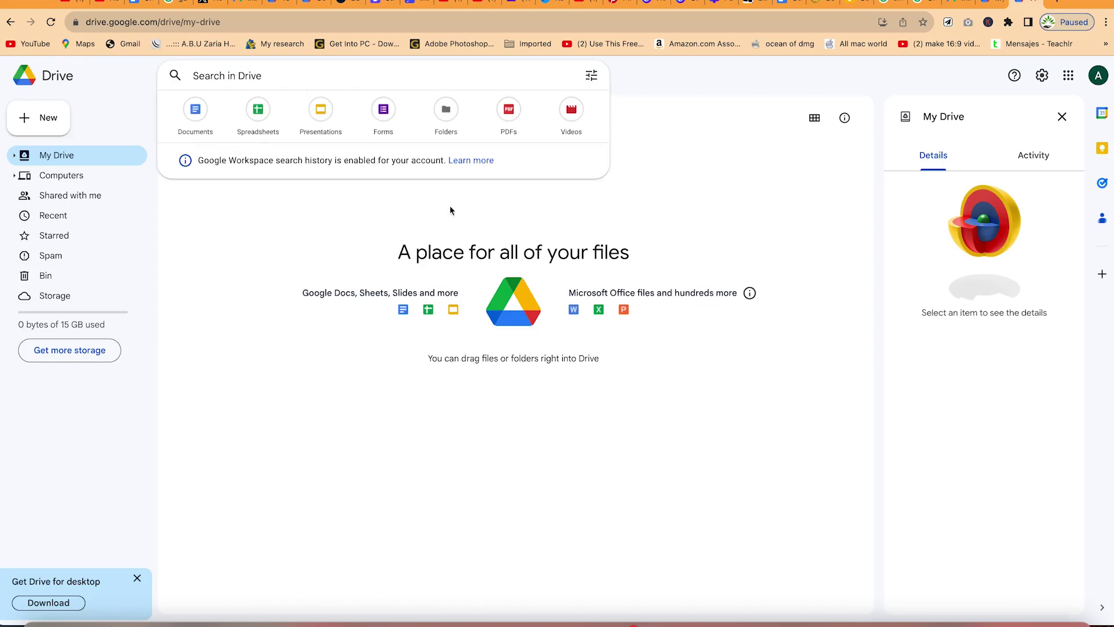
pyautogui.click(294, 256)
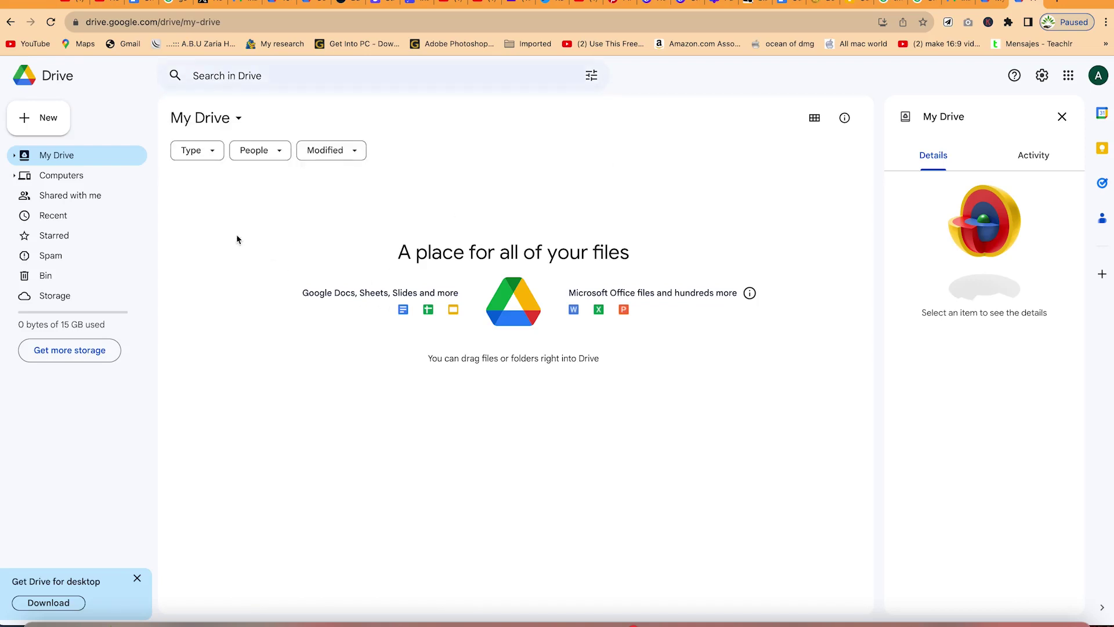
# Create a new folder named "My Documents" in My Drive
pyautogui.click(44, 117)
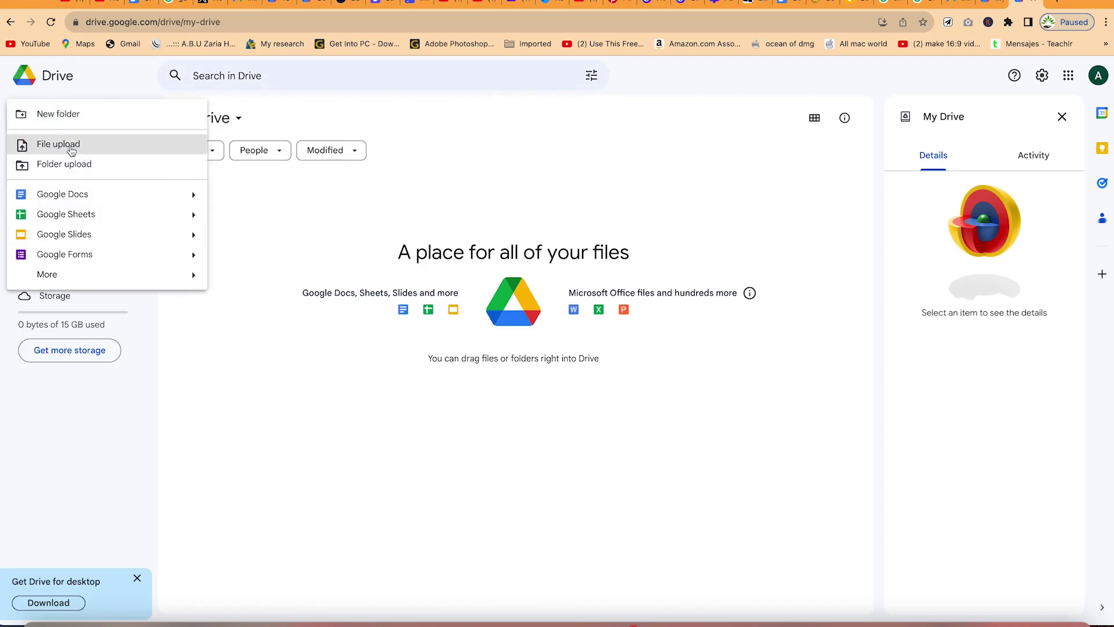
pyautogui.click(61, 115)
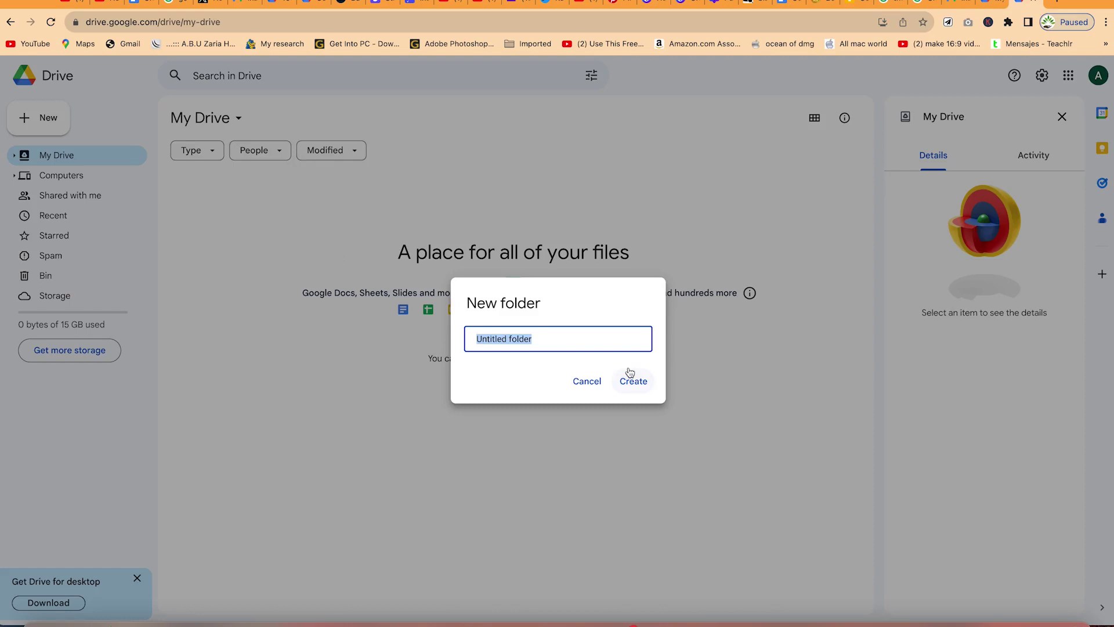
pyautogui.write('My Documents')
pyautogui.press('Return')
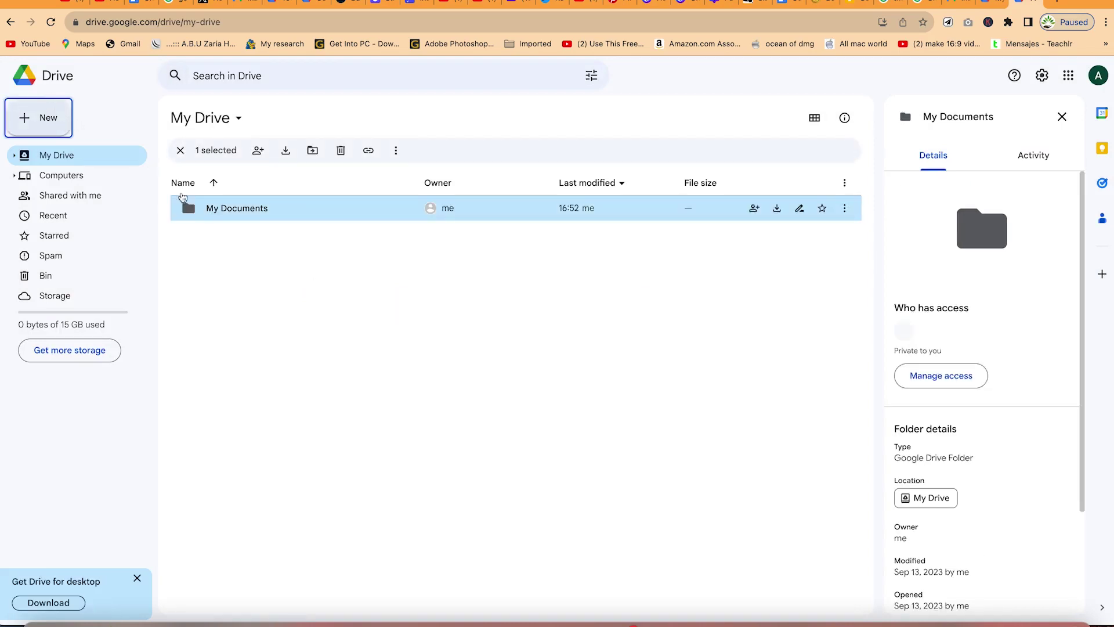
# Create a second folder named "My masters degree" in My Drive
pyautogui.click(50, 122)
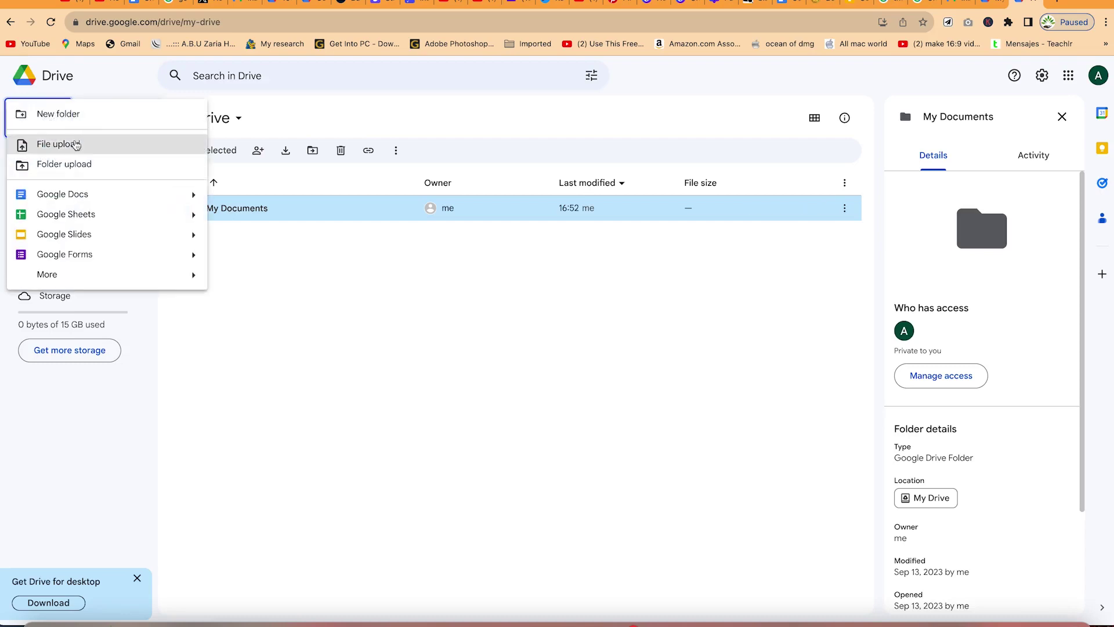
pyautogui.click(79, 119)
pyautogui.write('My masters degree')
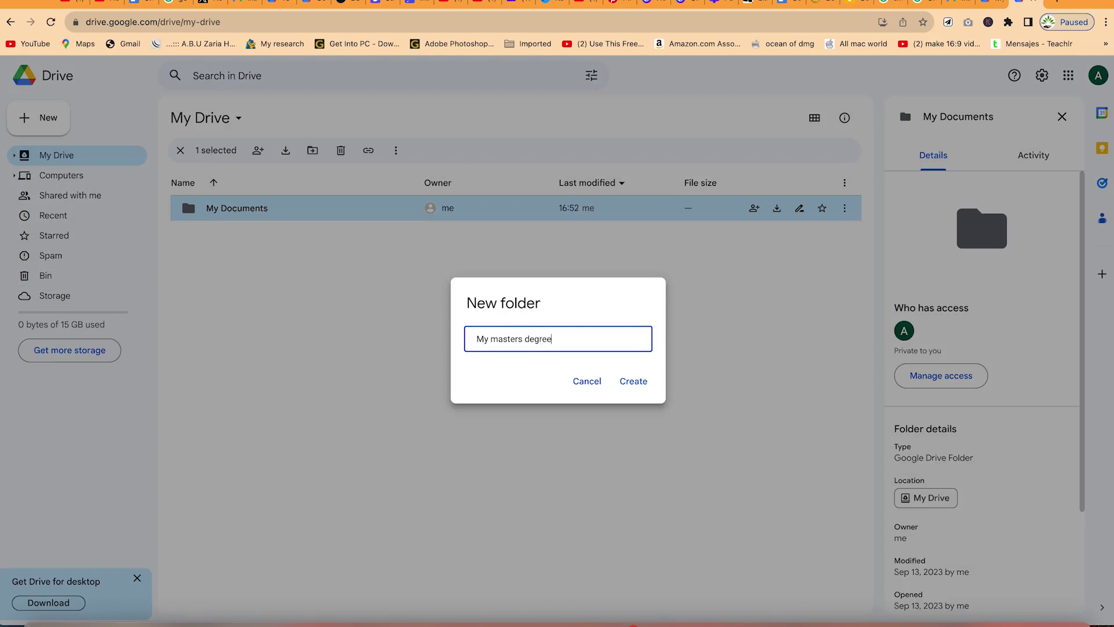
pyautogui.press('Return')
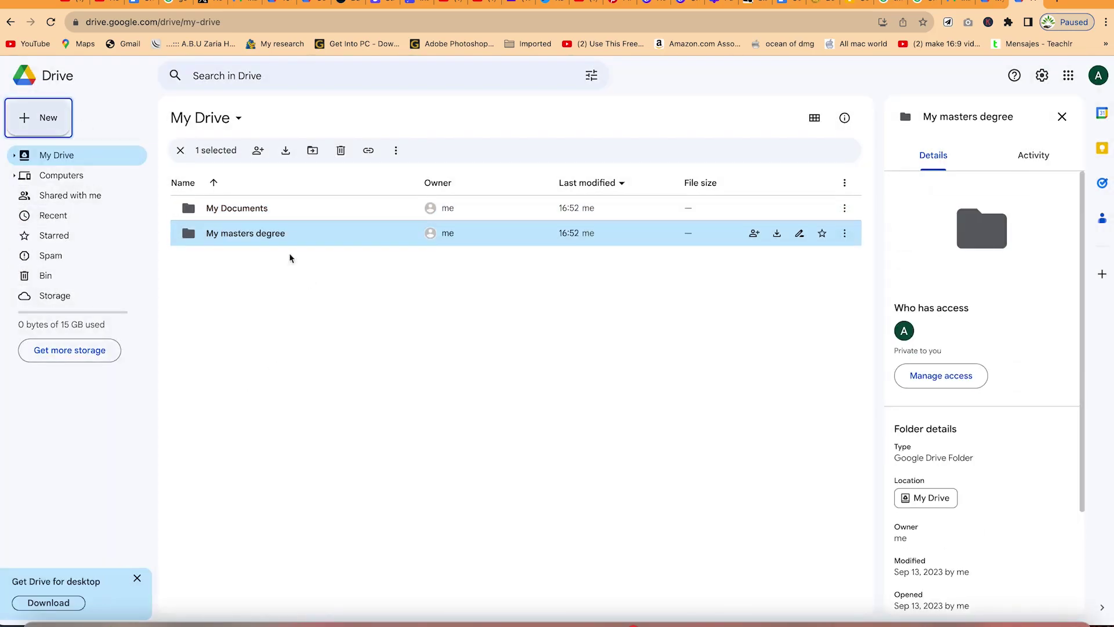
# Upload the B-Roll folder and "untitled folder" from the Mac's Desktop into the My Documents folder
pyautogui.doubleClick(256, 207)
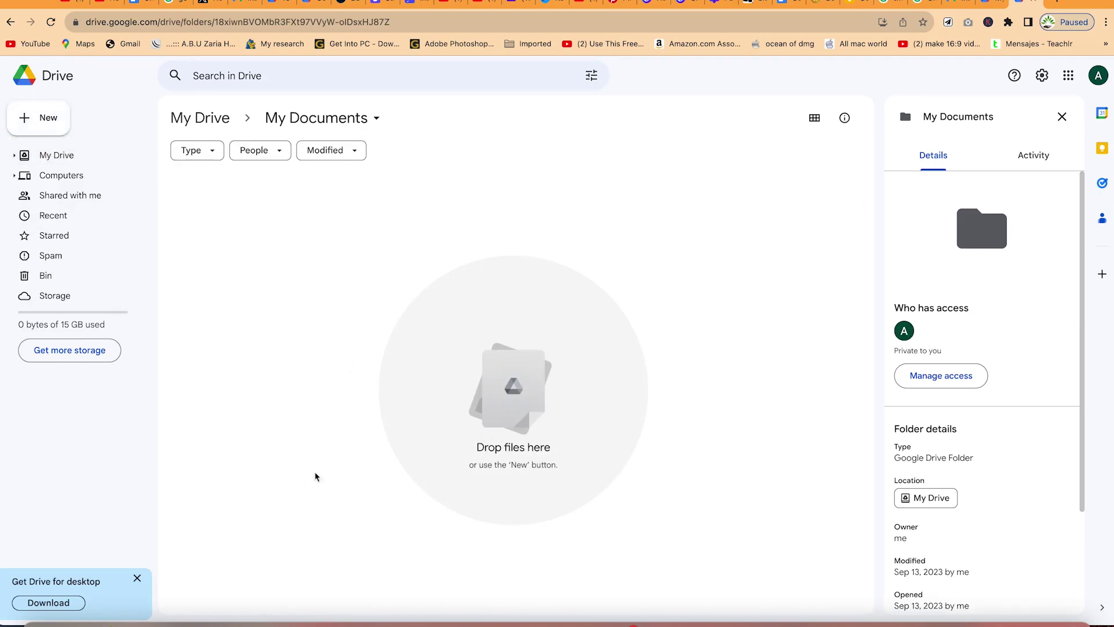
pyautogui.click(48, 624)
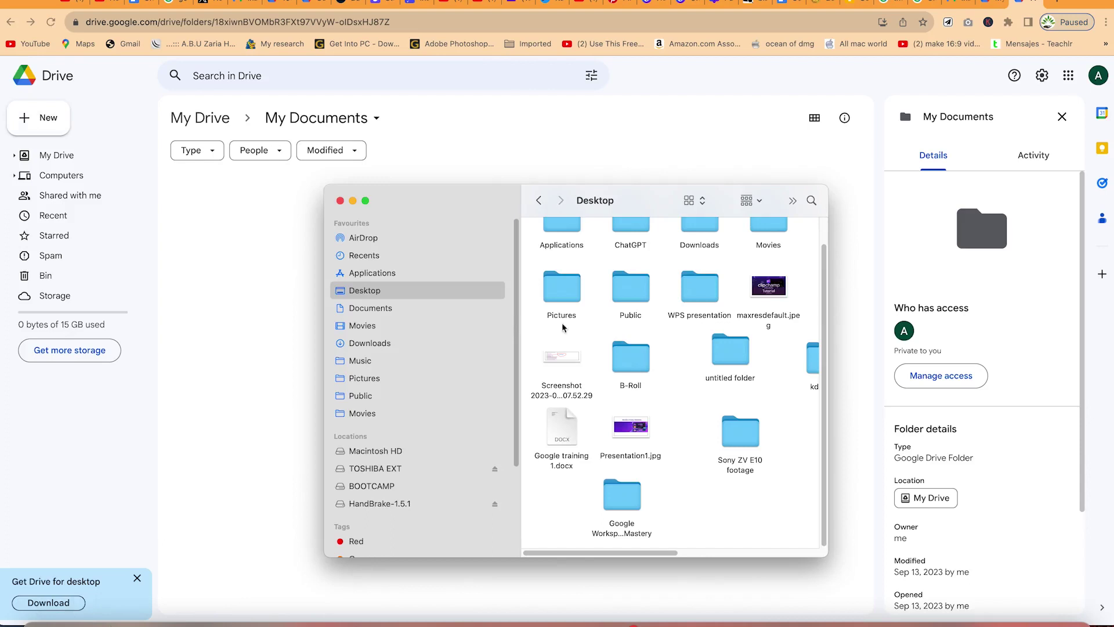
pyautogui.click(632, 308)
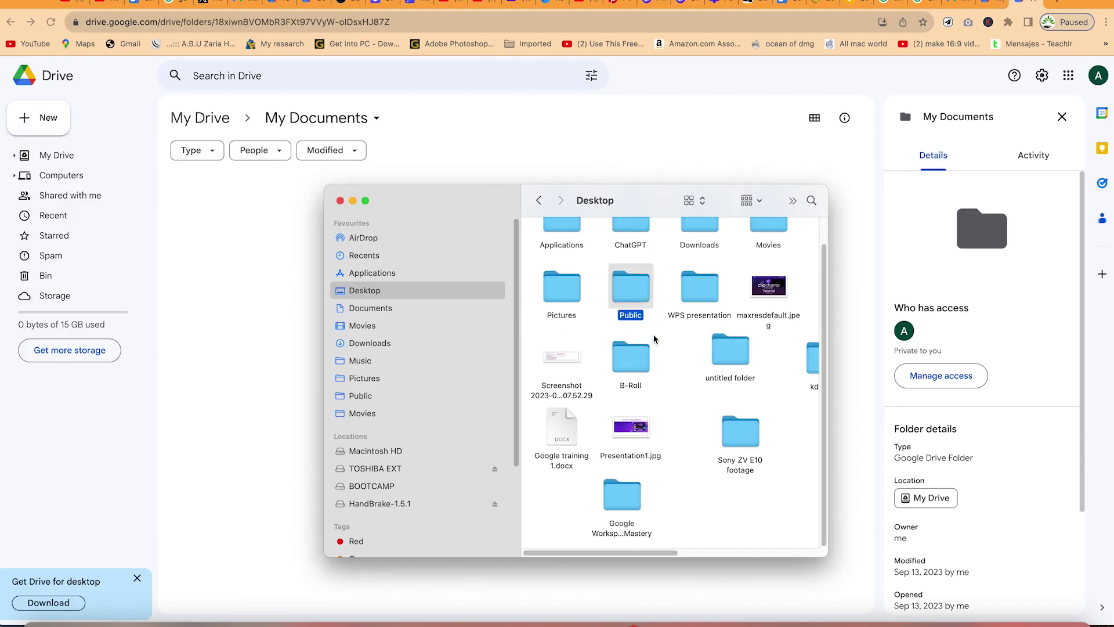
pyautogui.moveTo(765, 391); pyautogui.dragTo(438, 342)
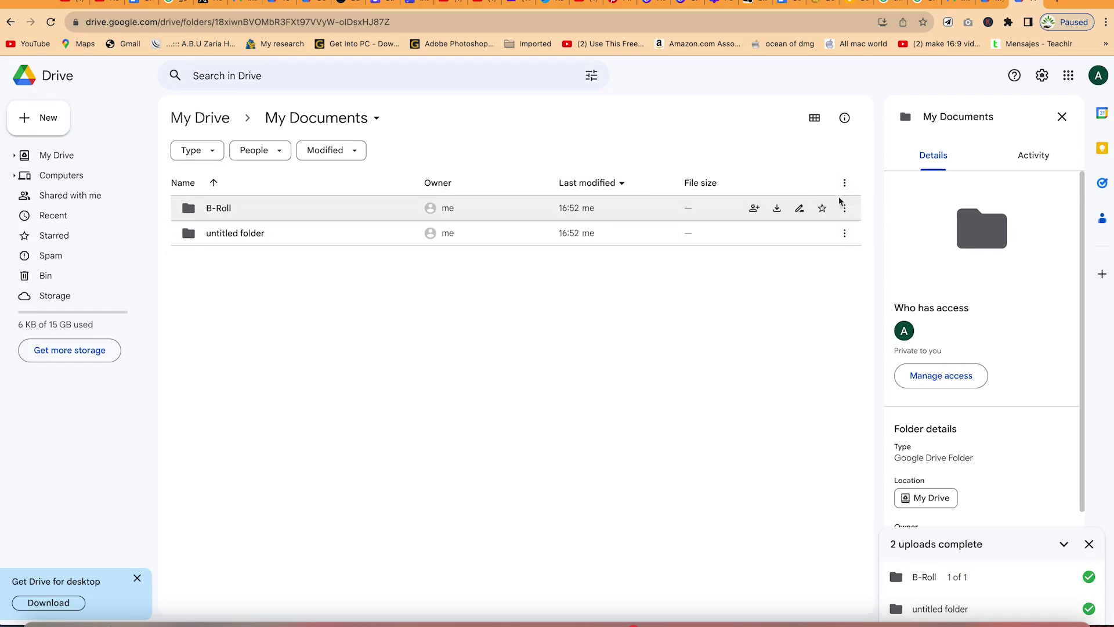
# Share the B-Roll folder with the suggested contact as Editor, including the message "This is the file"
pyautogui.click(759, 212)
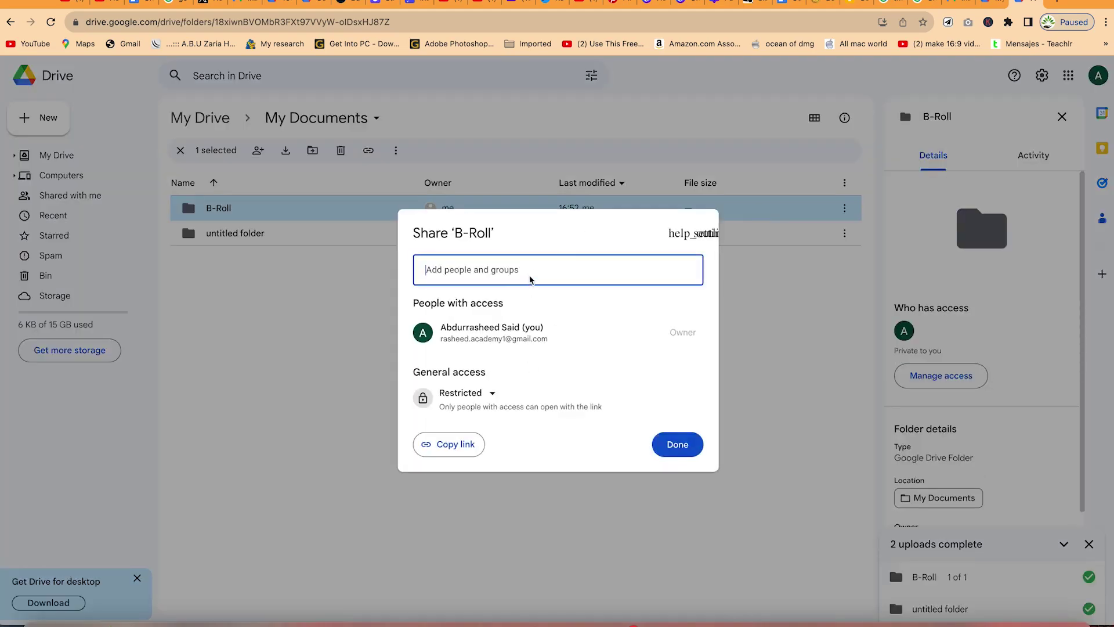
pyautogui.click(528, 275)
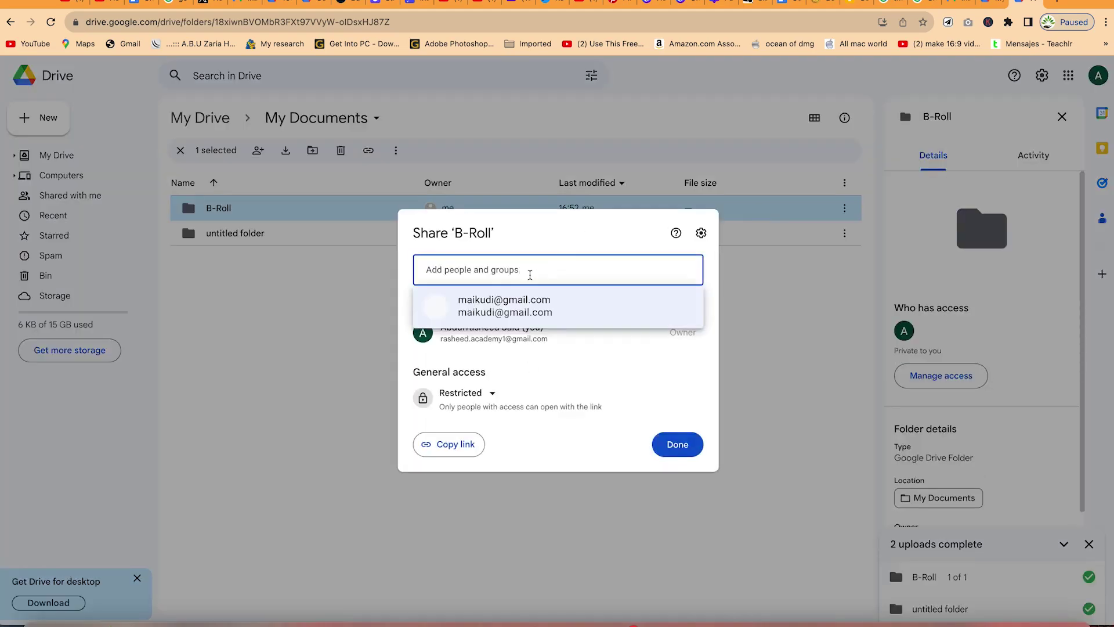
pyautogui.click(513, 313)
pyautogui.click(504, 351)
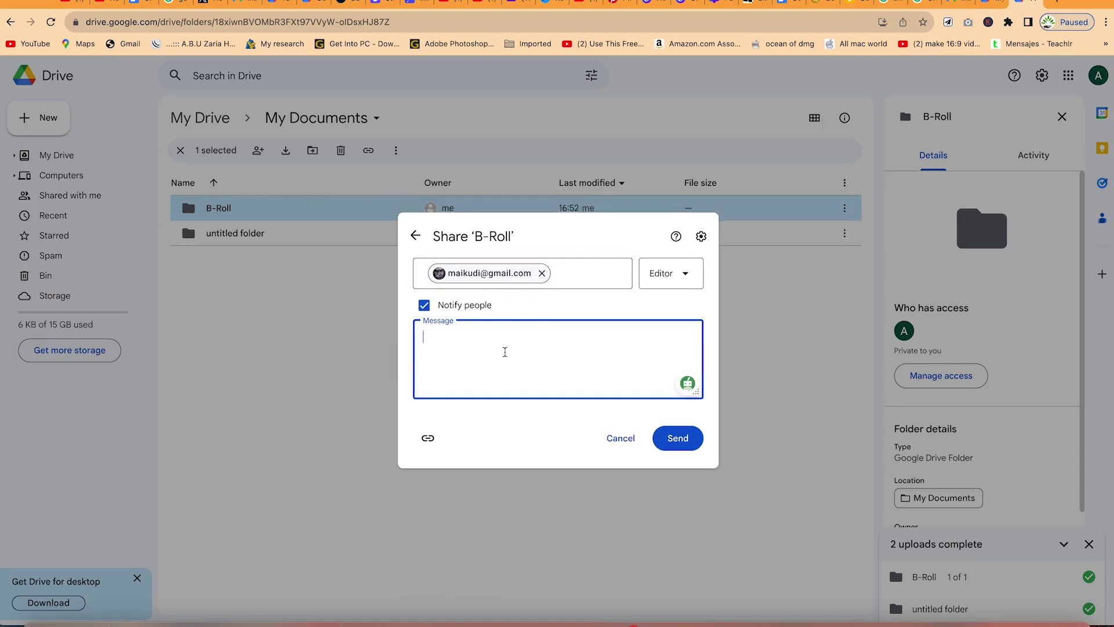
pyautogui.write('TH')
pyautogui.click(693, 441)
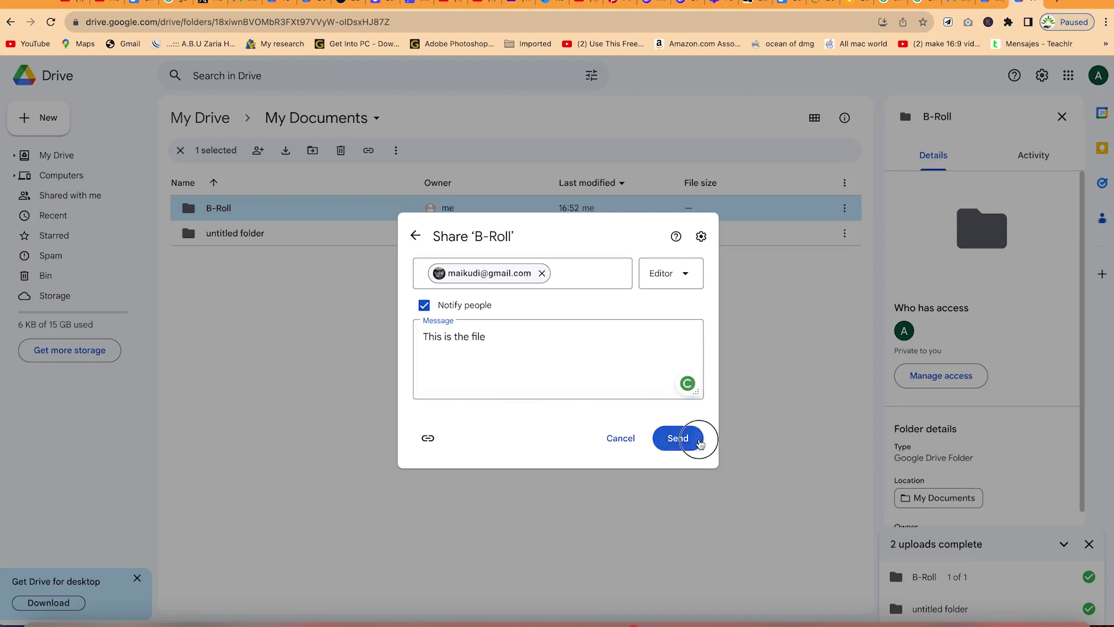
pyautogui.click(682, 275)
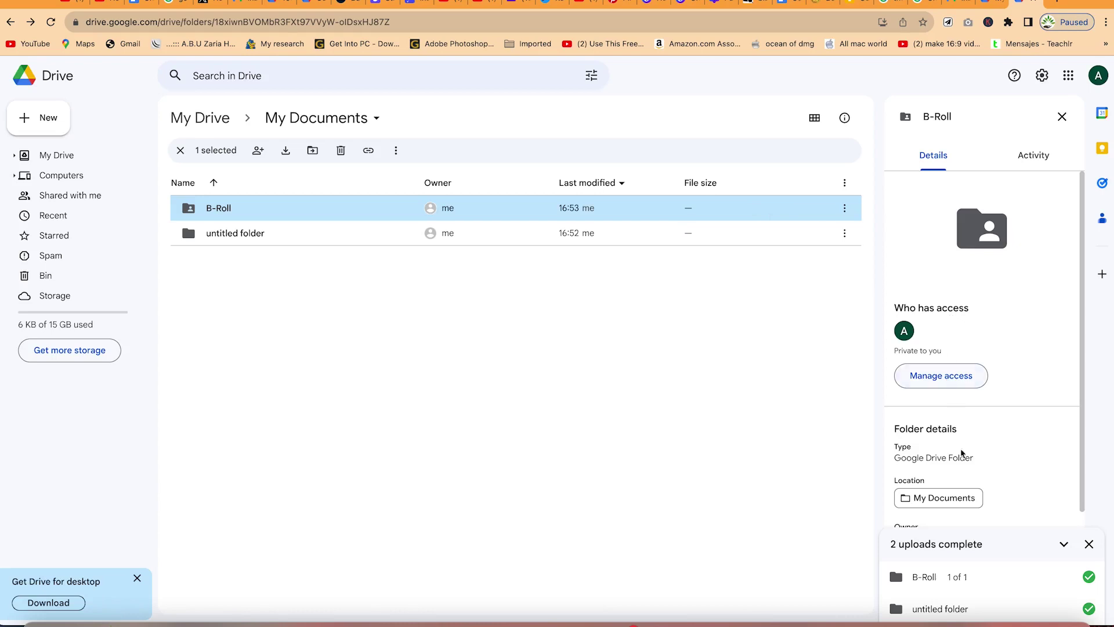
# Review the B-Roll folder's details and its activity history
pyautogui.scroll(-3, 960, 481)
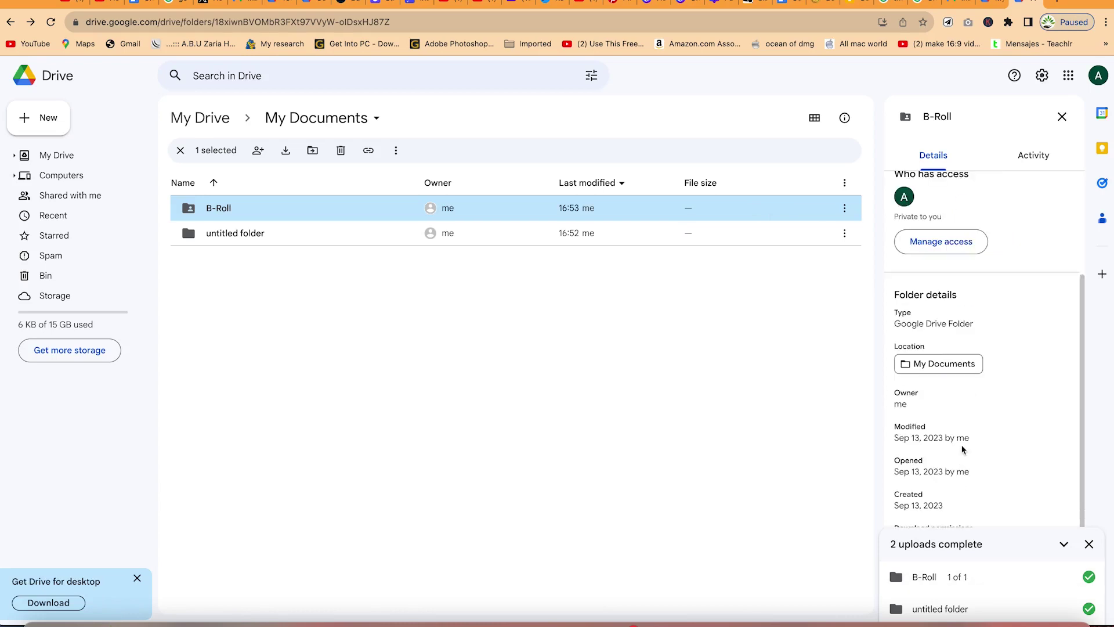
pyautogui.scroll(3, 964, 450)
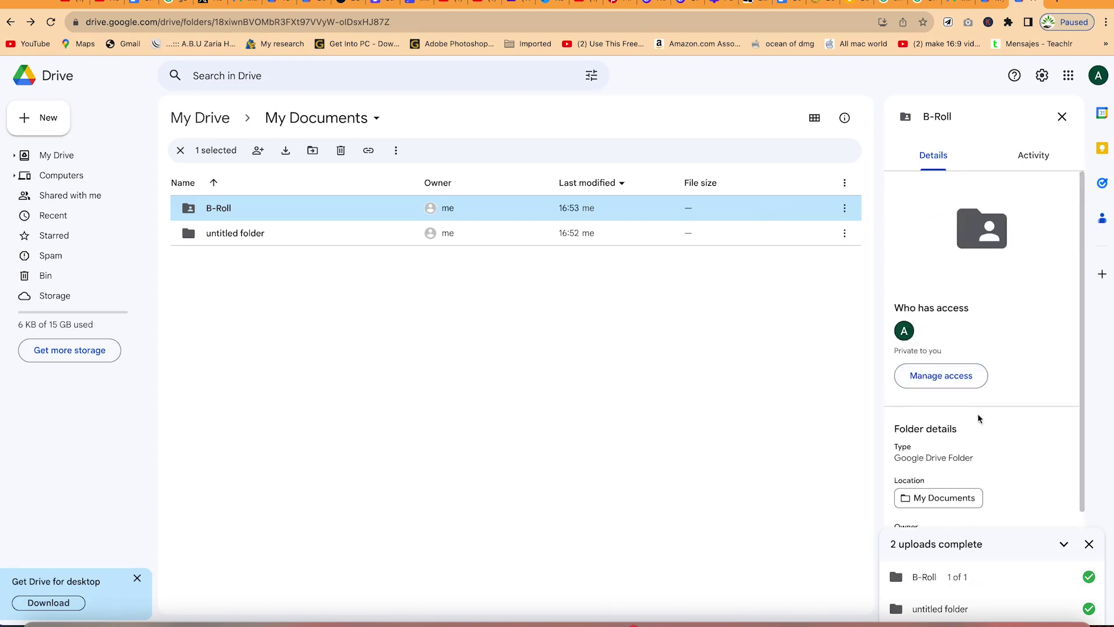
pyautogui.click(1033, 155)
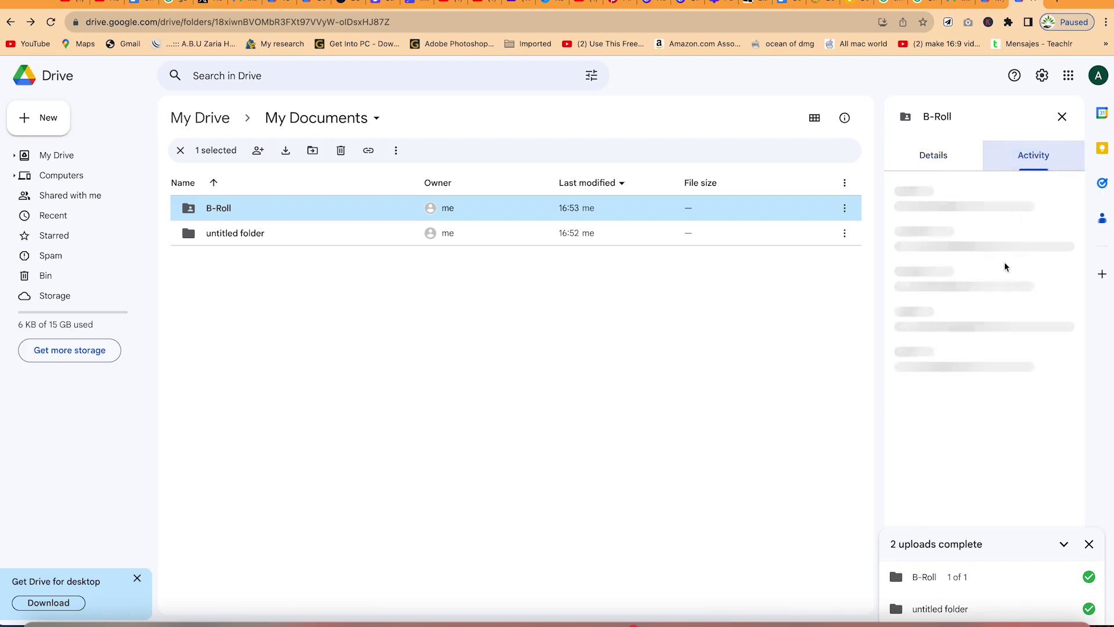
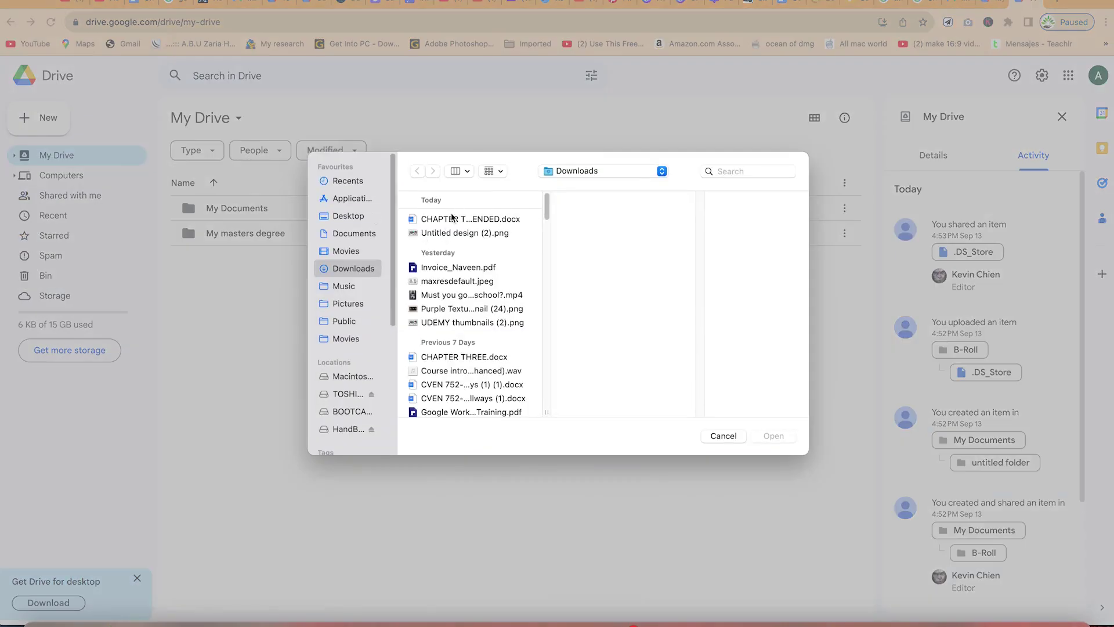
# Upload "Untitled design (2).png" from the Downloads folder to My Drive and open its preview
pyautogui.click(453, 231)
pyautogui.click(777, 435)
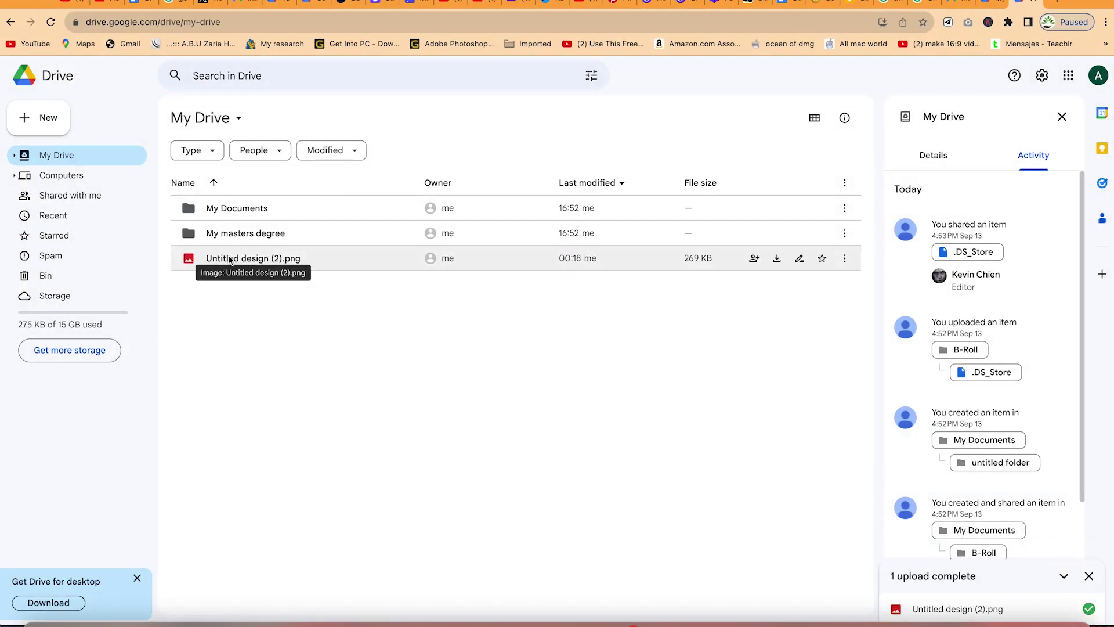
pyautogui.doubleClick(232, 259)
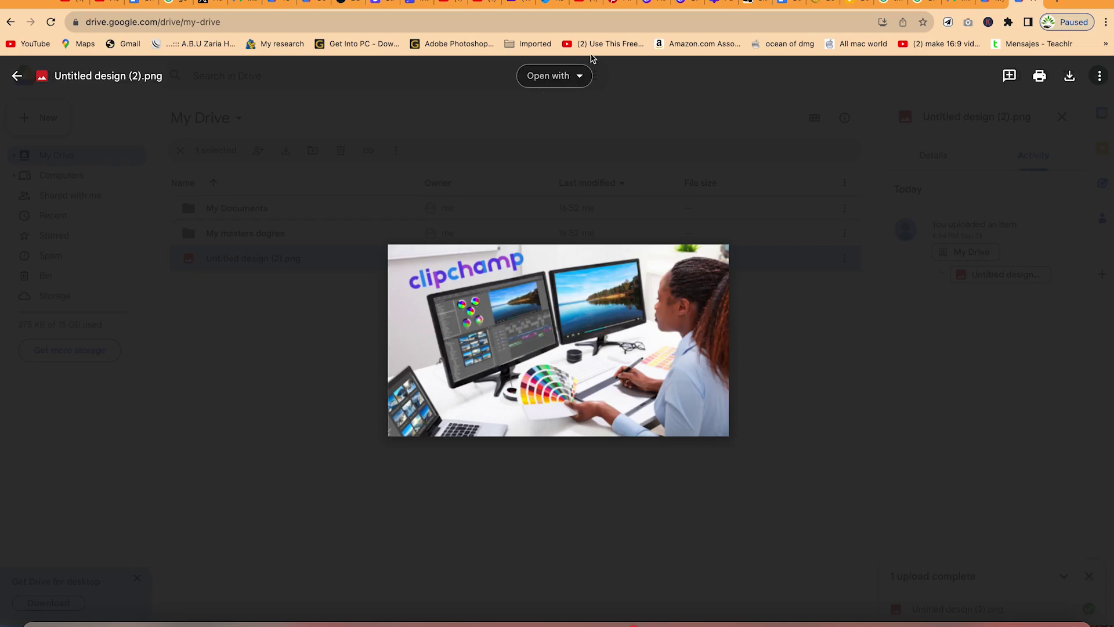
# Check the previewed image's apps for opening it and its further actions, download the image, and close the preview
pyautogui.click(582, 76)
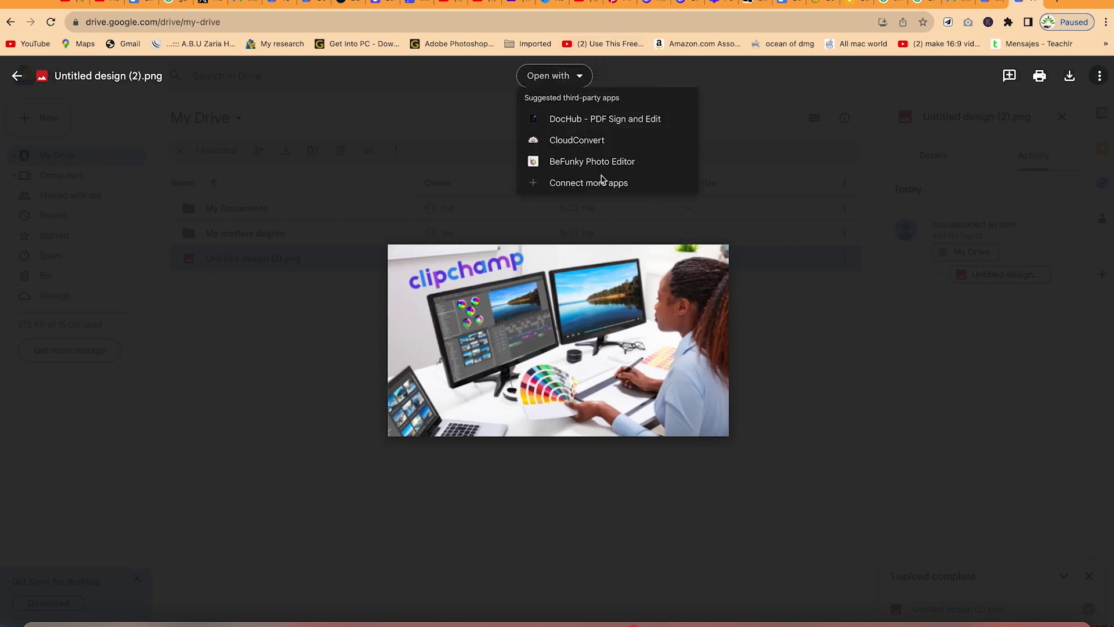
pyautogui.click(848, 94)
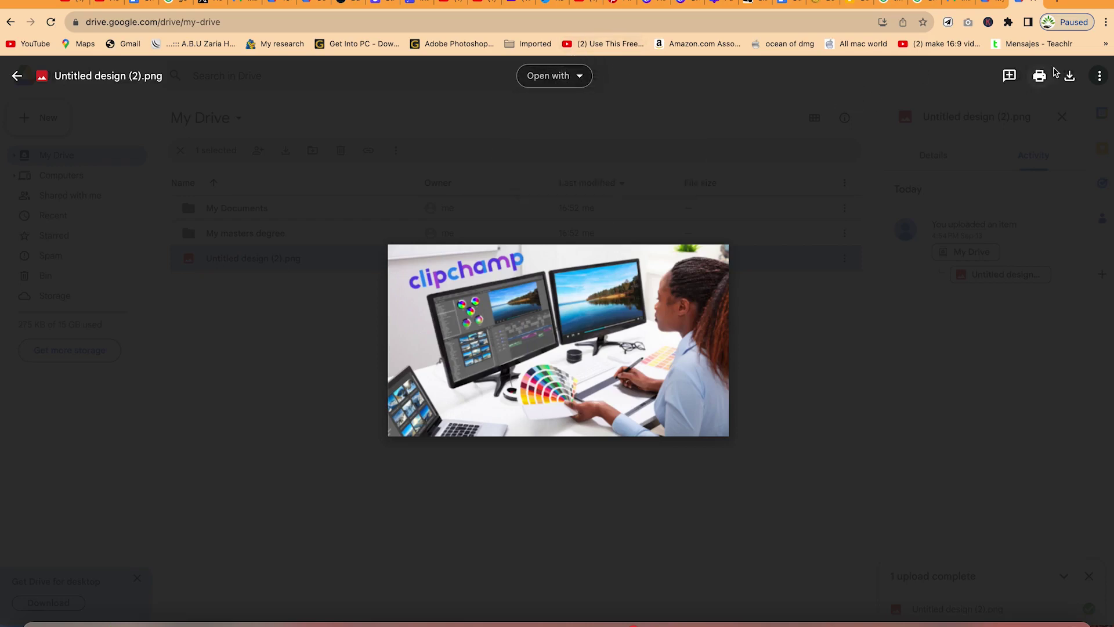
pyautogui.click(1073, 79)
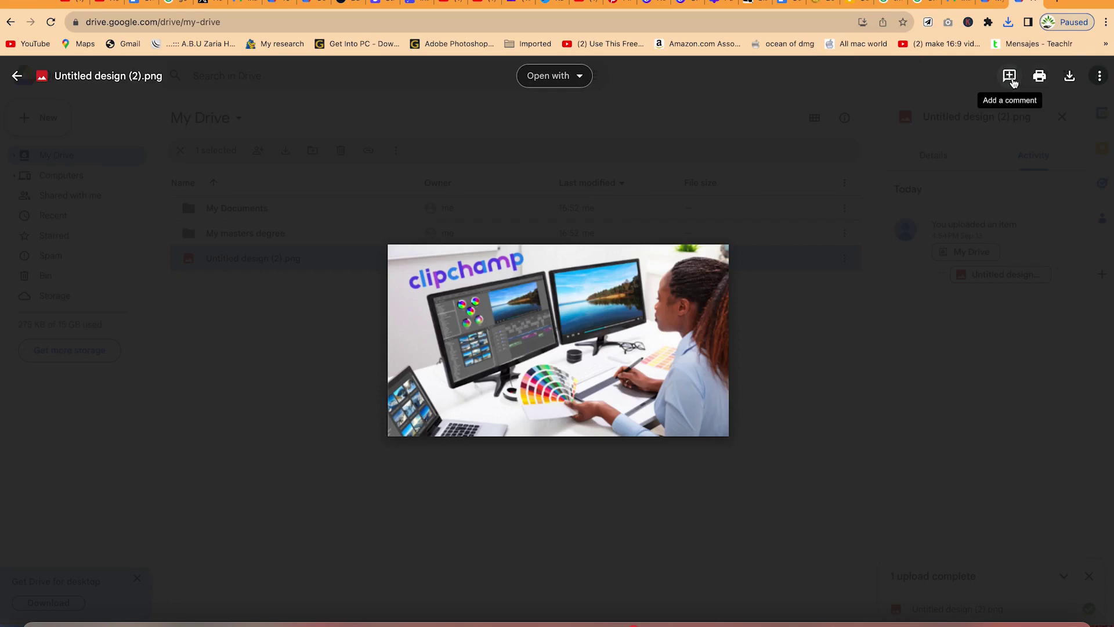
pyautogui.click(1101, 75)
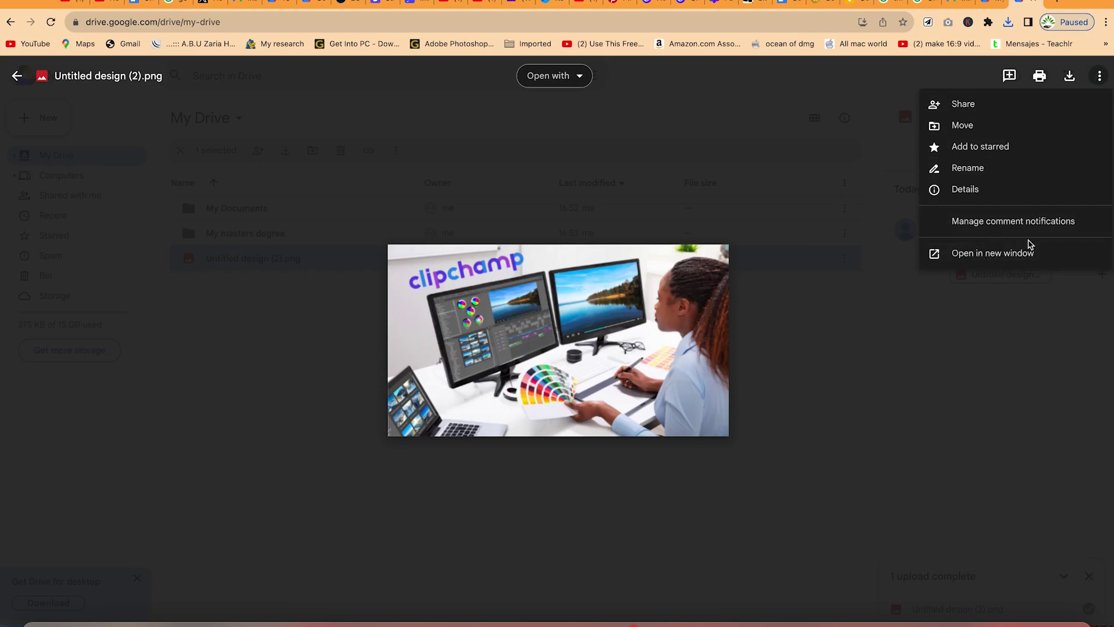
pyautogui.click(770, 319)
pyautogui.click(788, 275)
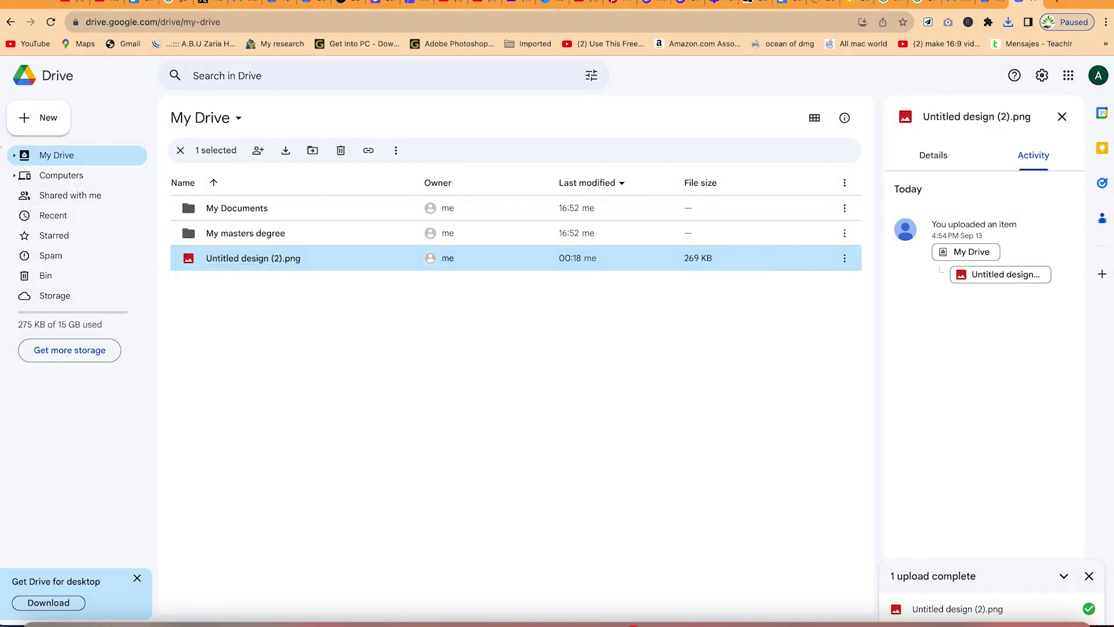
# Upload the Paypal folder from the Mac's Desktop to My Drive
pyautogui.click(23, 119)
pyautogui.click(75, 165)
pyautogui.scroll(-10, 486, 348)
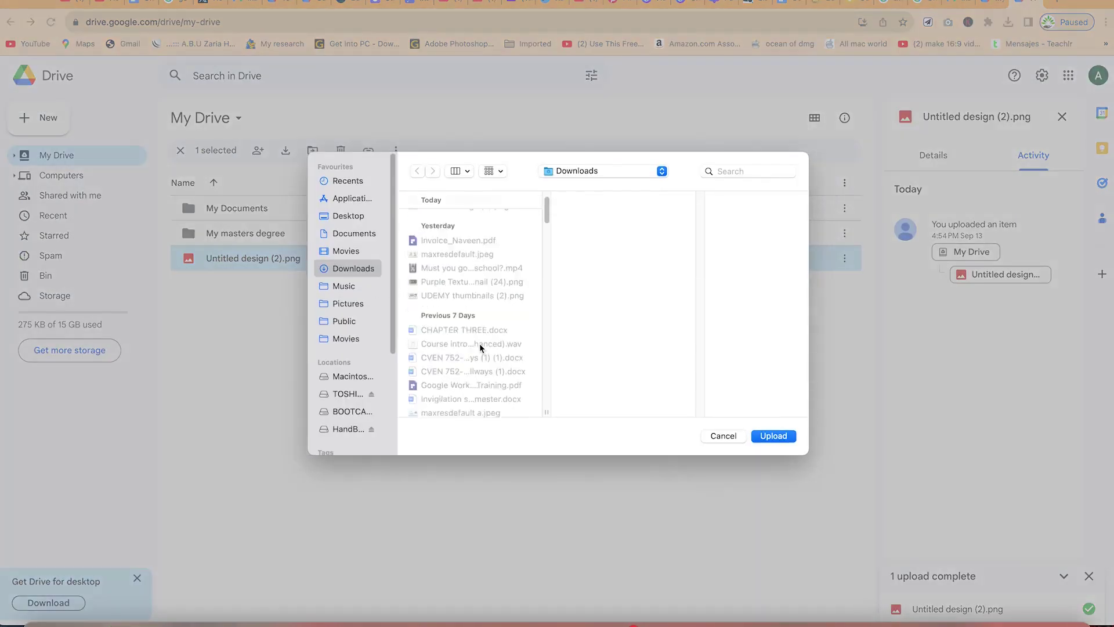
pyautogui.click(350, 215)
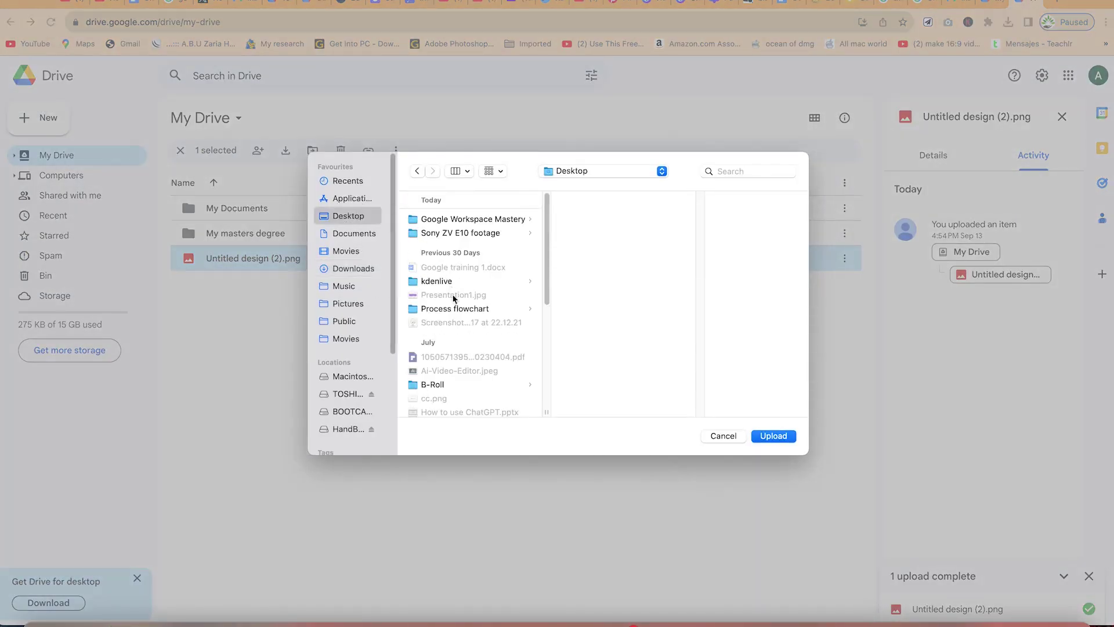
pyautogui.scroll(-3, 457, 377)
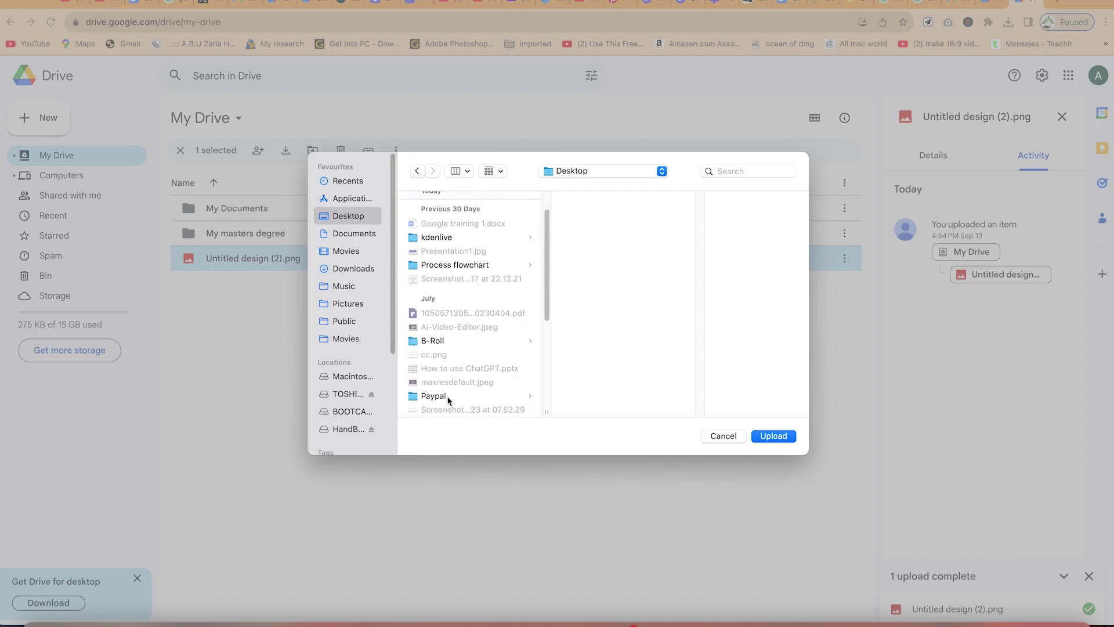
pyautogui.click(449, 397)
pyautogui.click(776, 435)
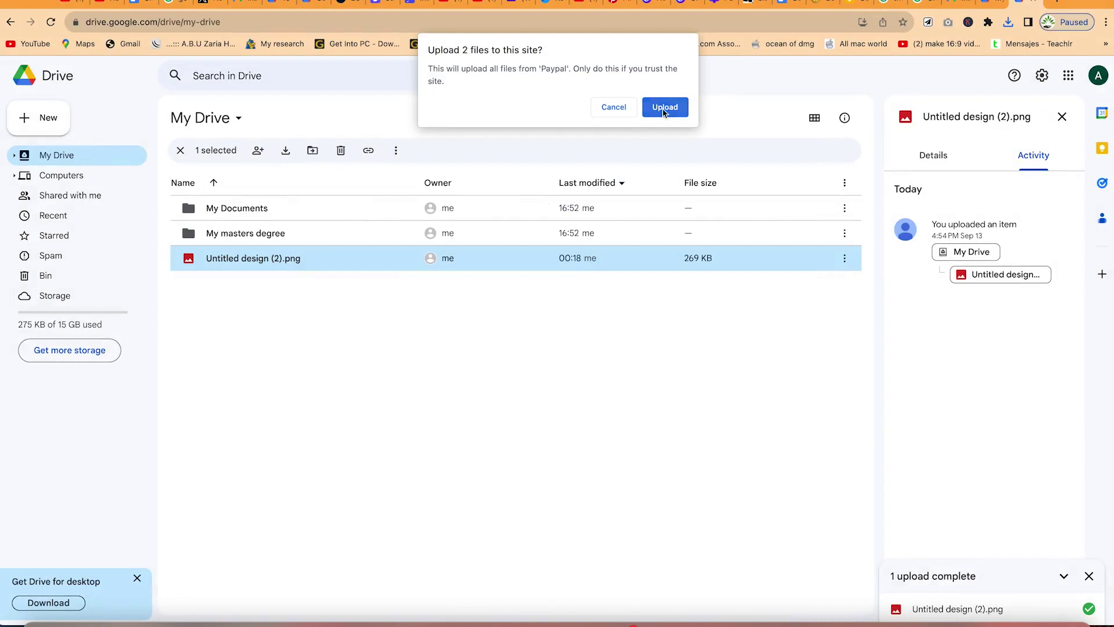
pyautogui.click(664, 111)
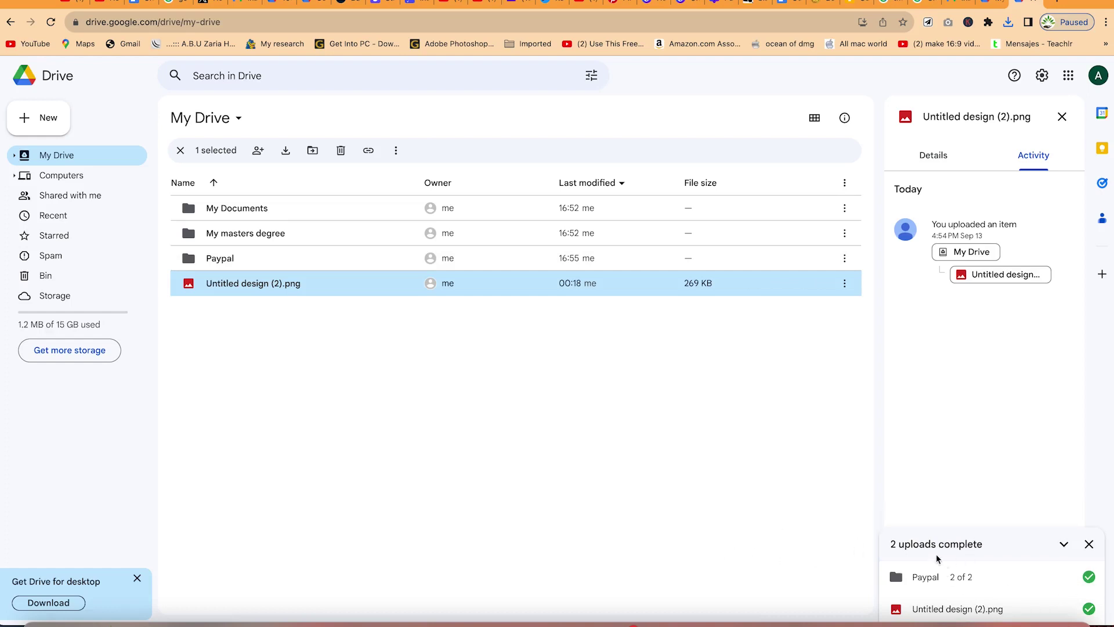
# Switch My Drive to grid layout and back to list layout
pyautogui.click(361, 399)
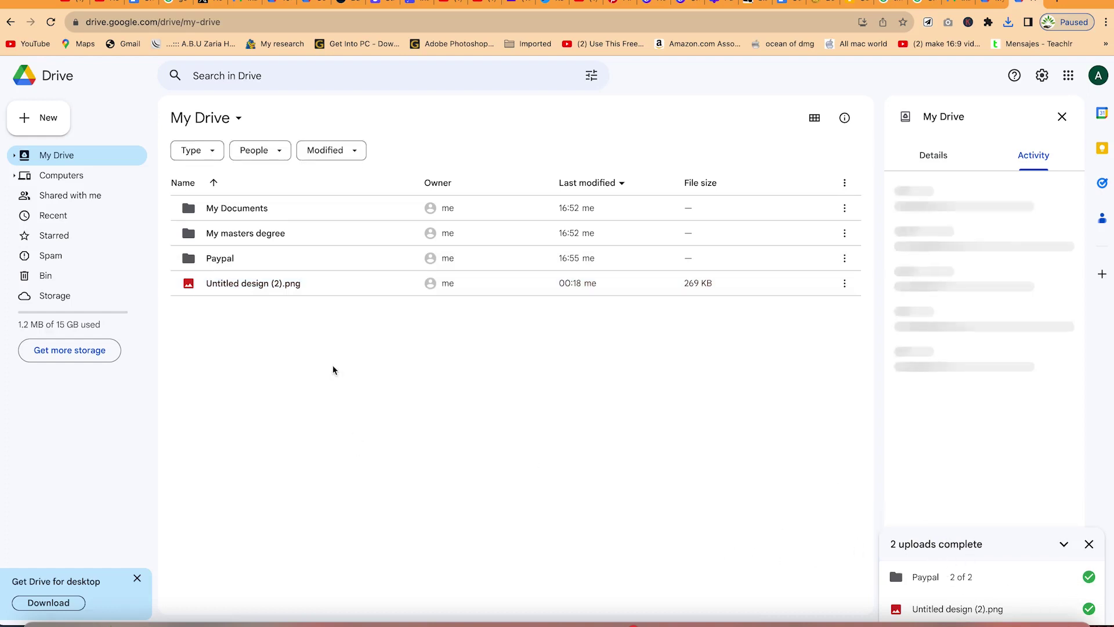
pyautogui.click(815, 118)
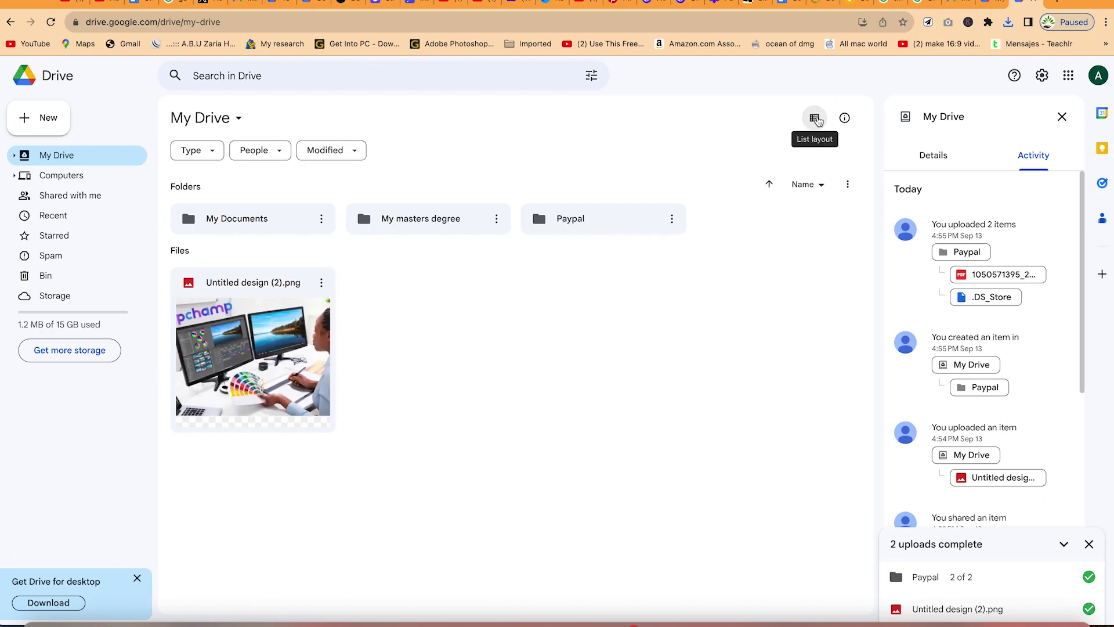
pyautogui.click(814, 118)
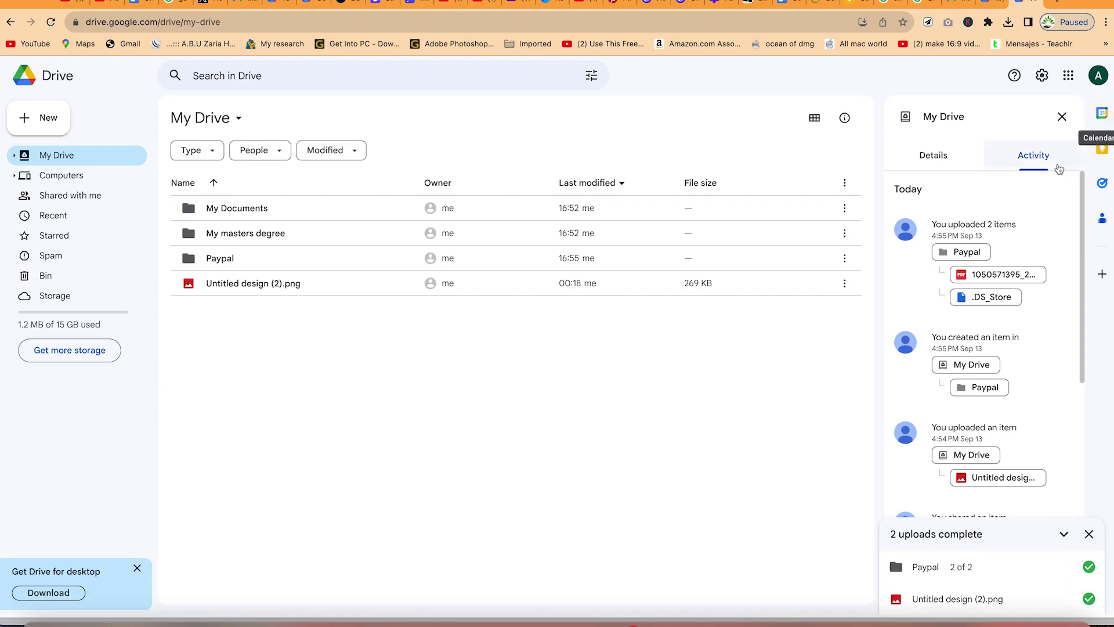
# View the contents of the My Documents folder and return to My Drive
pyautogui.doubleClick(272, 208)
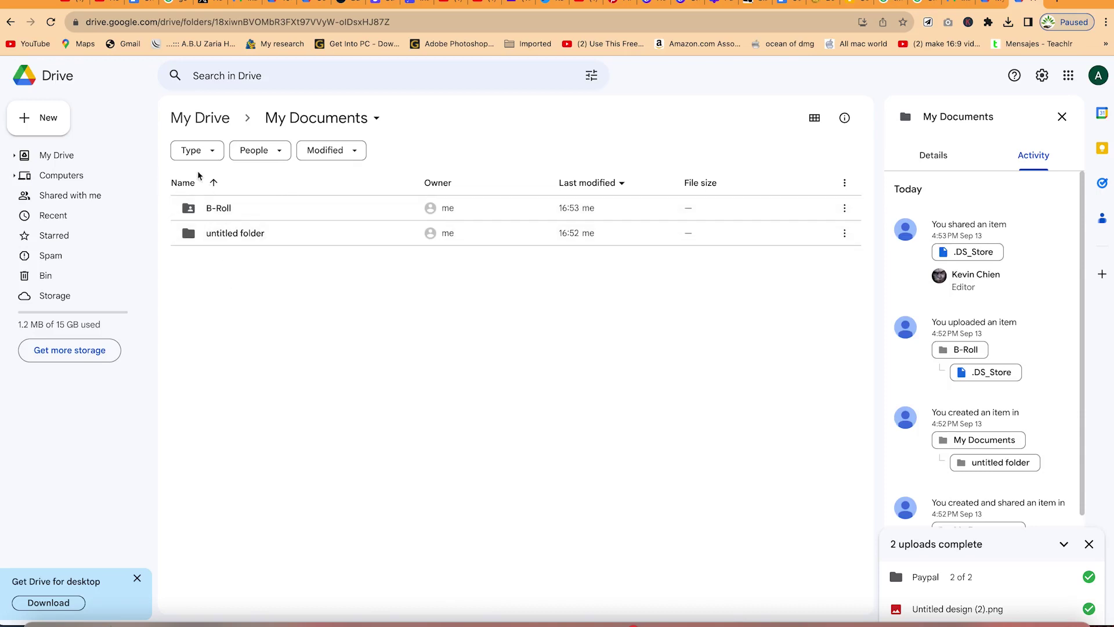
pyautogui.click(207, 120)
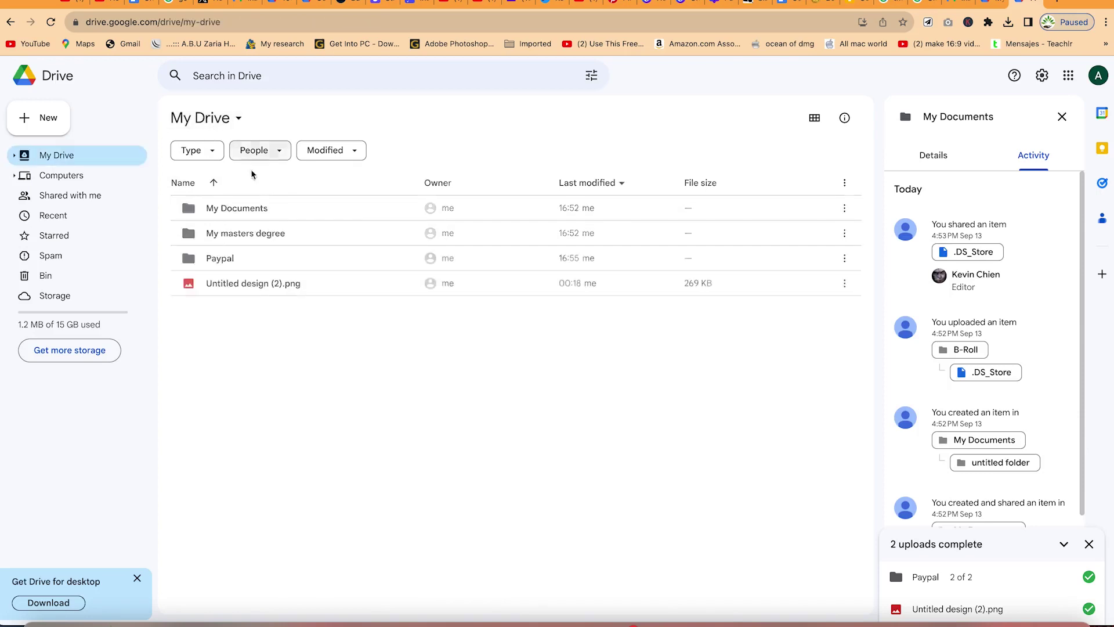
# Set the My Documents folder's colour to red
pyautogui.click(241, 211)
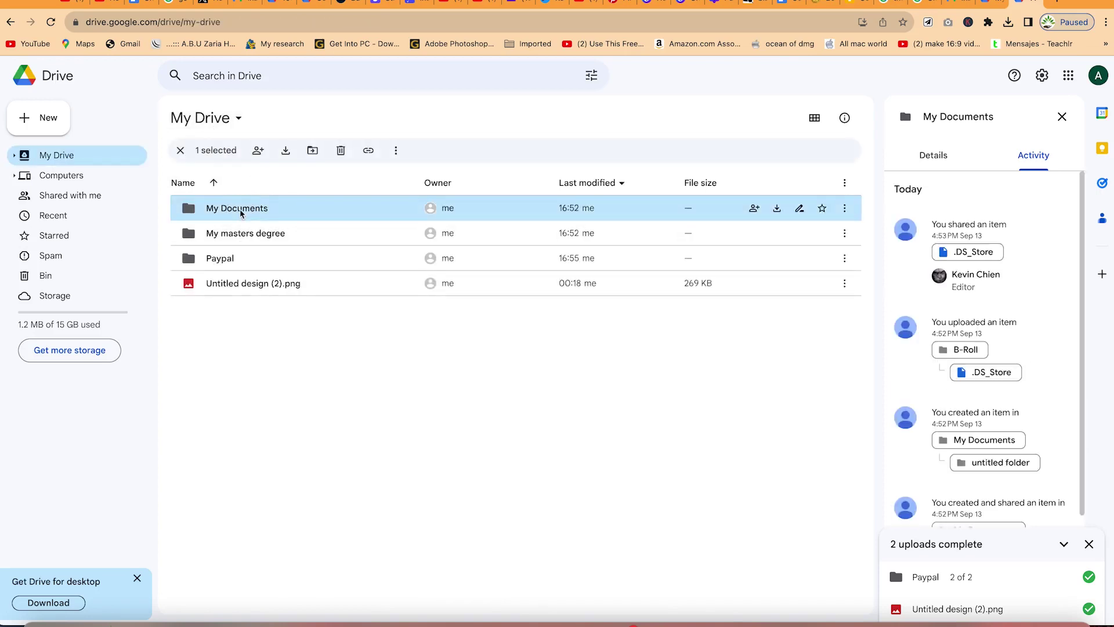
pyautogui.rightClick(241, 213)
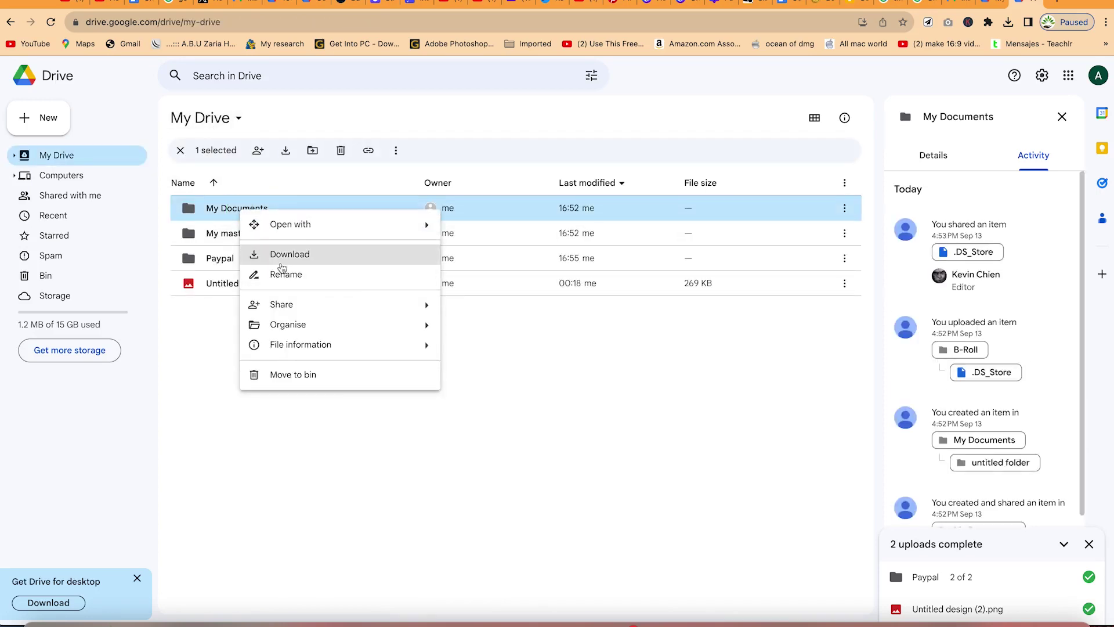
pyautogui.moveTo(290, 231)
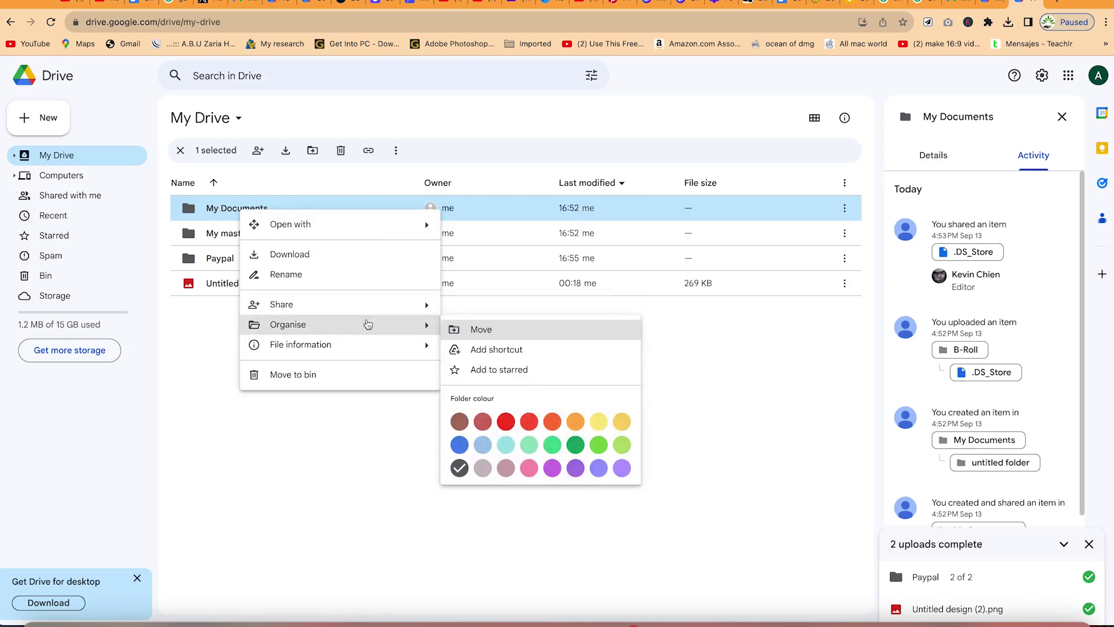
pyautogui.moveTo(366, 305)
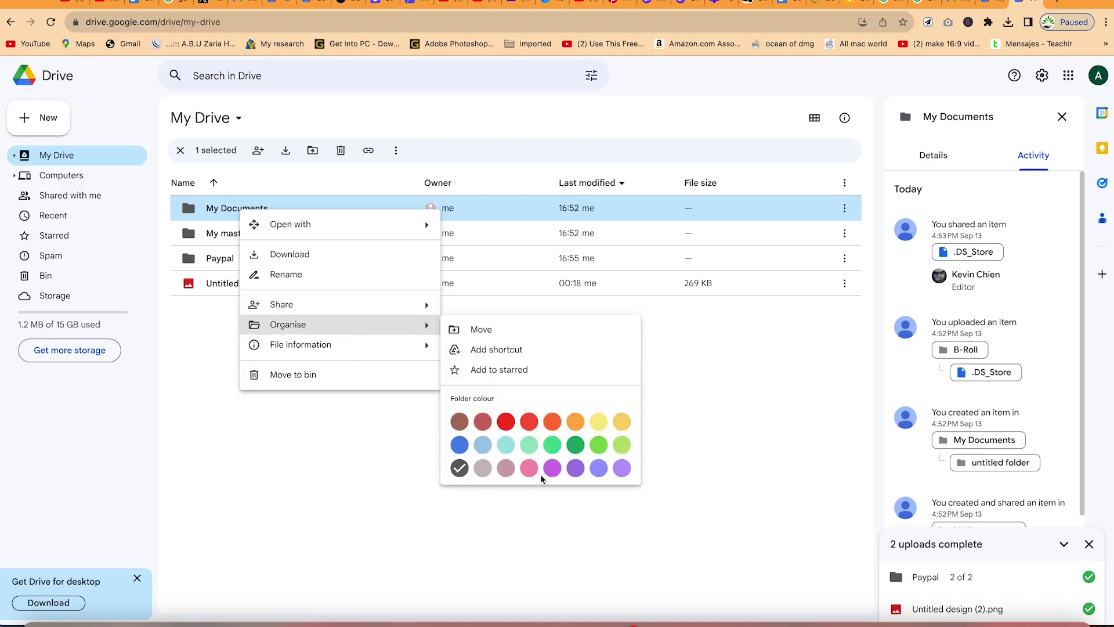
pyautogui.click(506, 422)
# Set the My masters degree folder's colour to green
pyautogui.rightClick(240, 238)
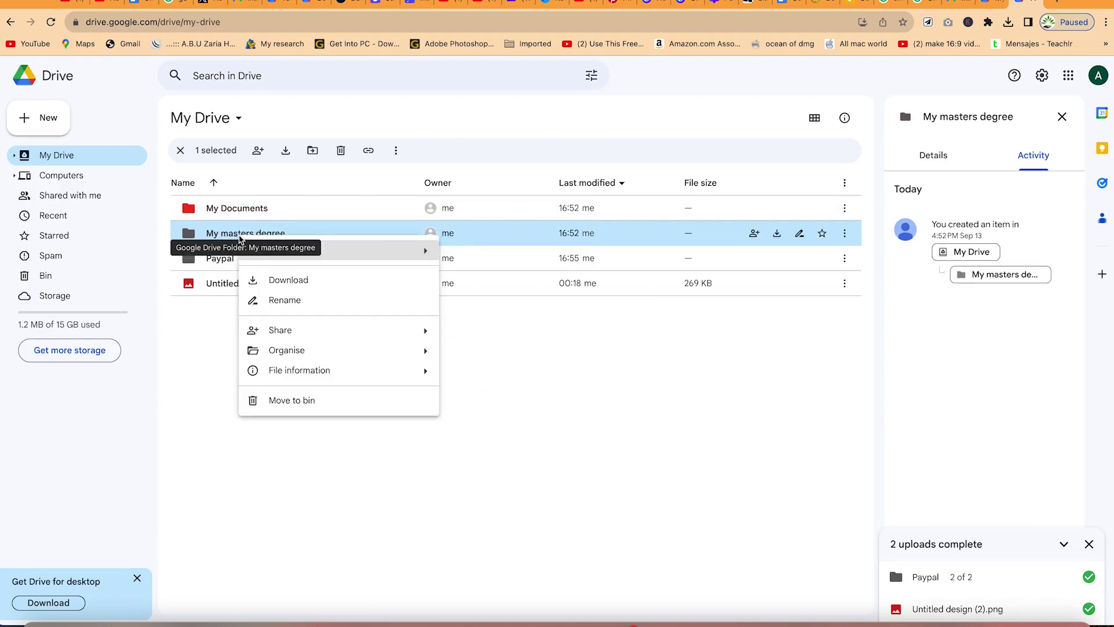
pyautogui.moveTo(368, 351)
pyautogui.click(574, 474)
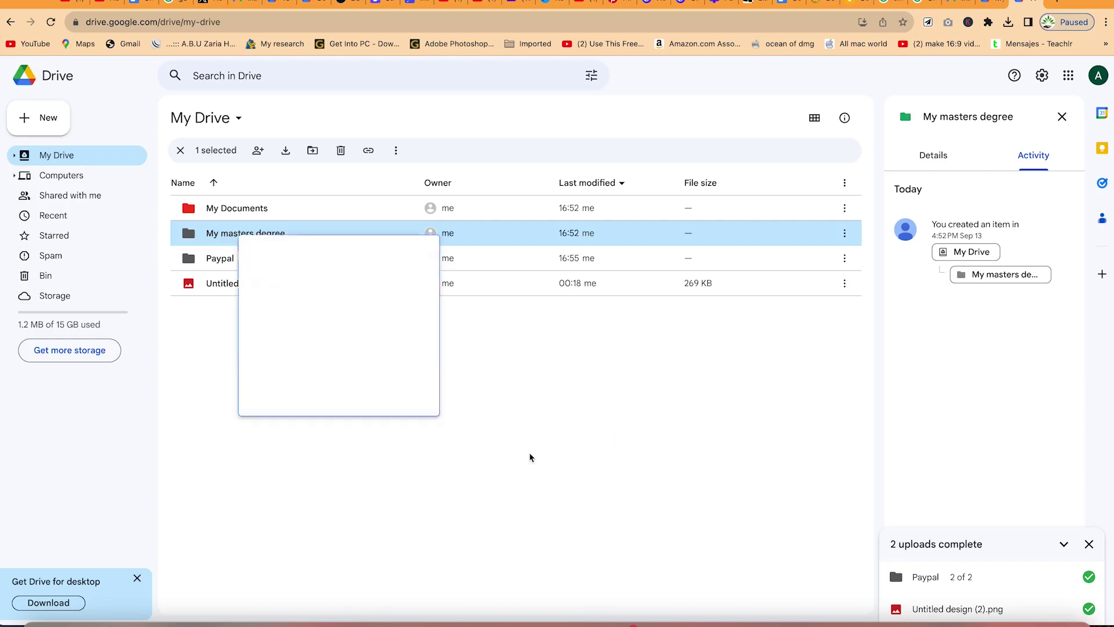
pyautogui.click(326, 304)
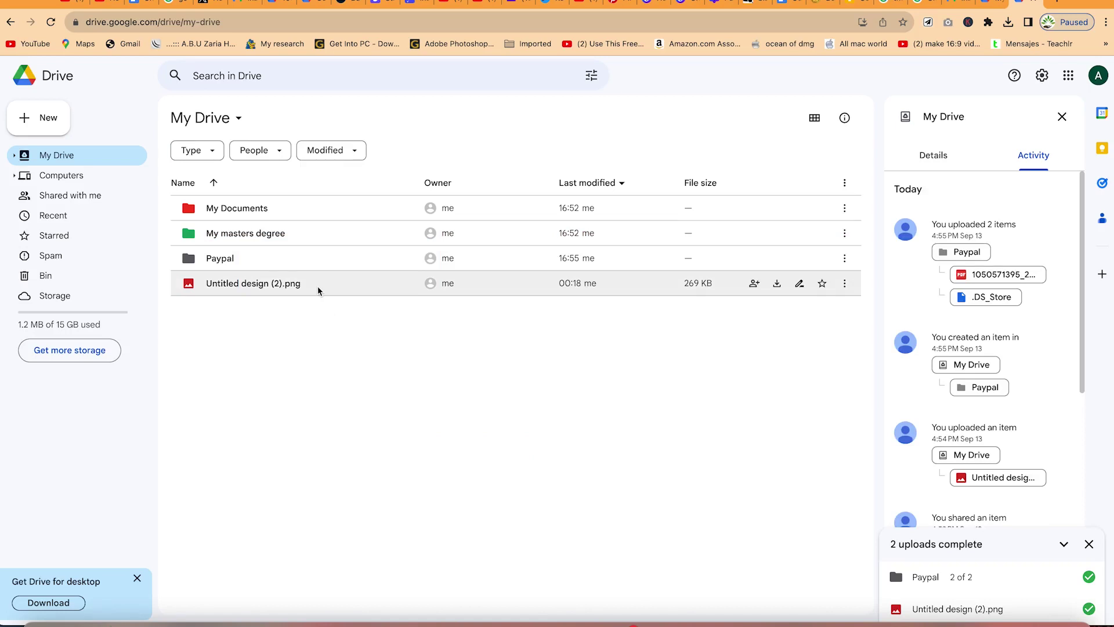
# Move the Paypal folder from My Drive to the bin
pyautogui.rightClick(258, 255)
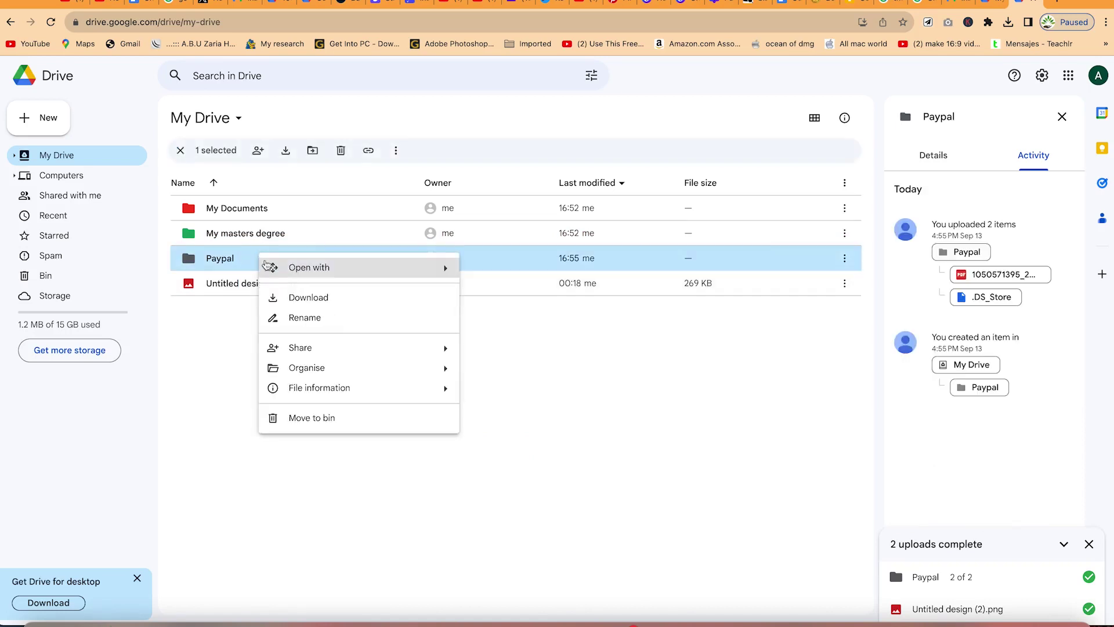
pyautogui.moveTo(348, 388)
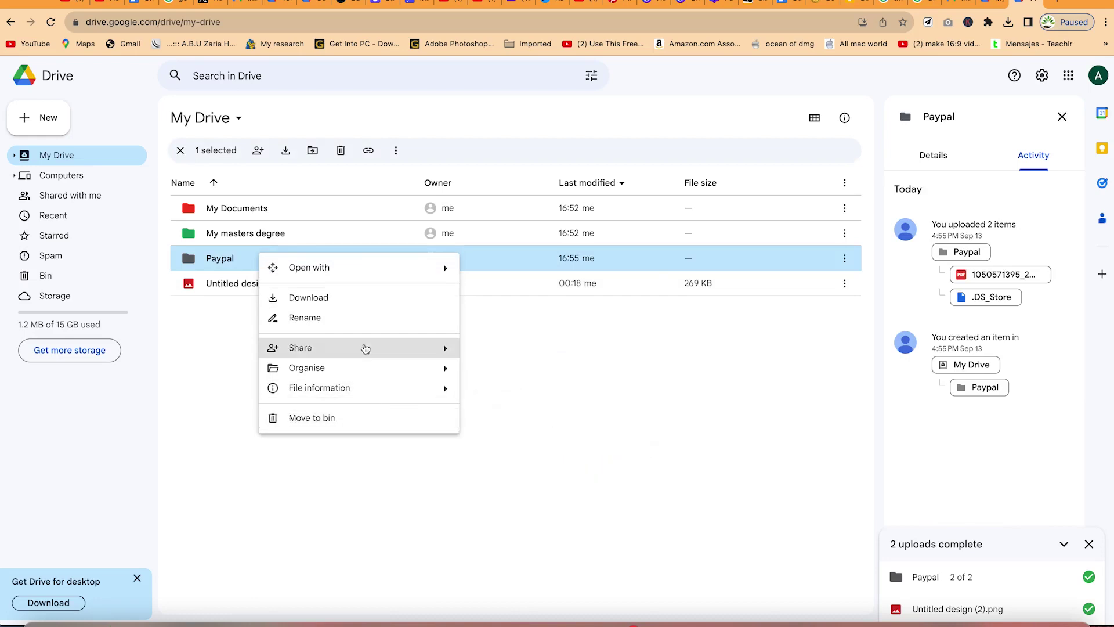
pyautogui.moveTo(365, 348)
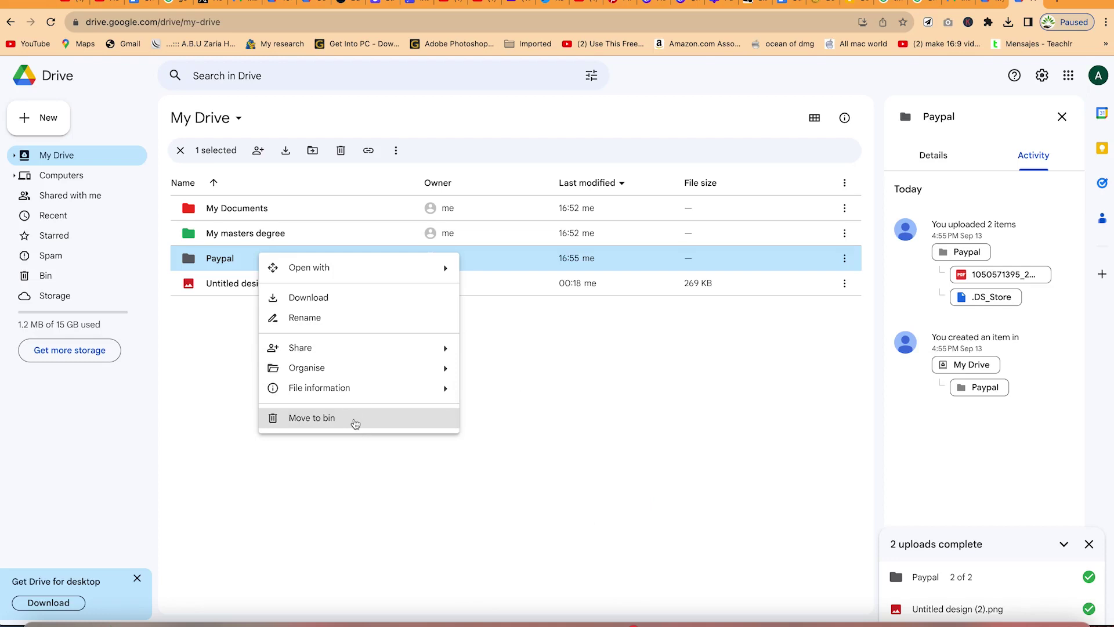
pyautogui.click(355, 422)
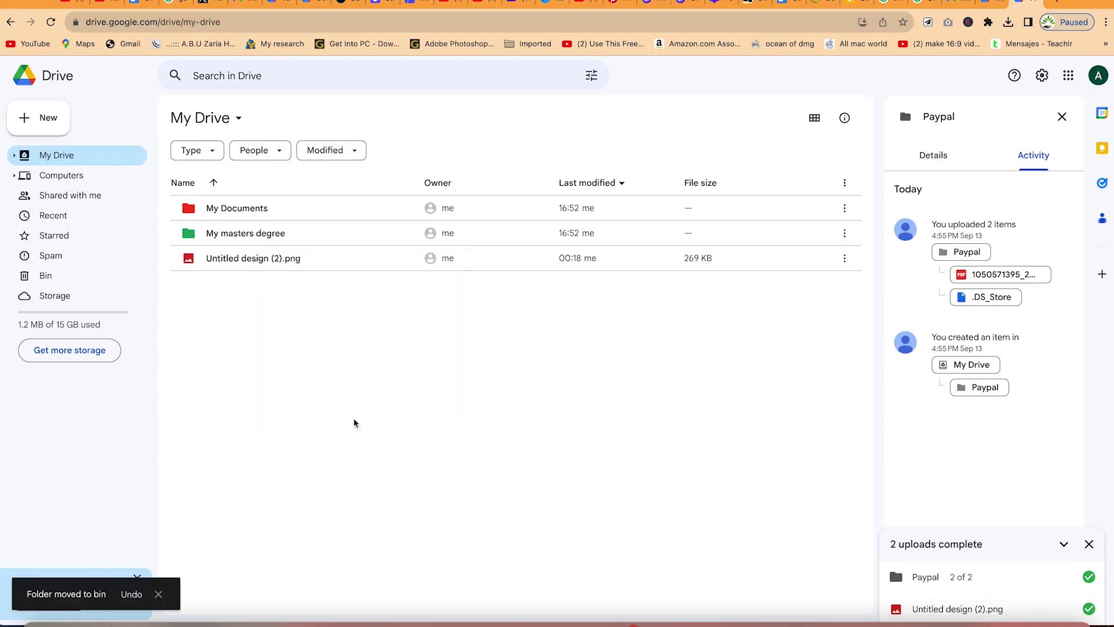
# Examine the bin and the restore and permanent deletion options for the Paypal folder
pyautogui.click(58, 282)
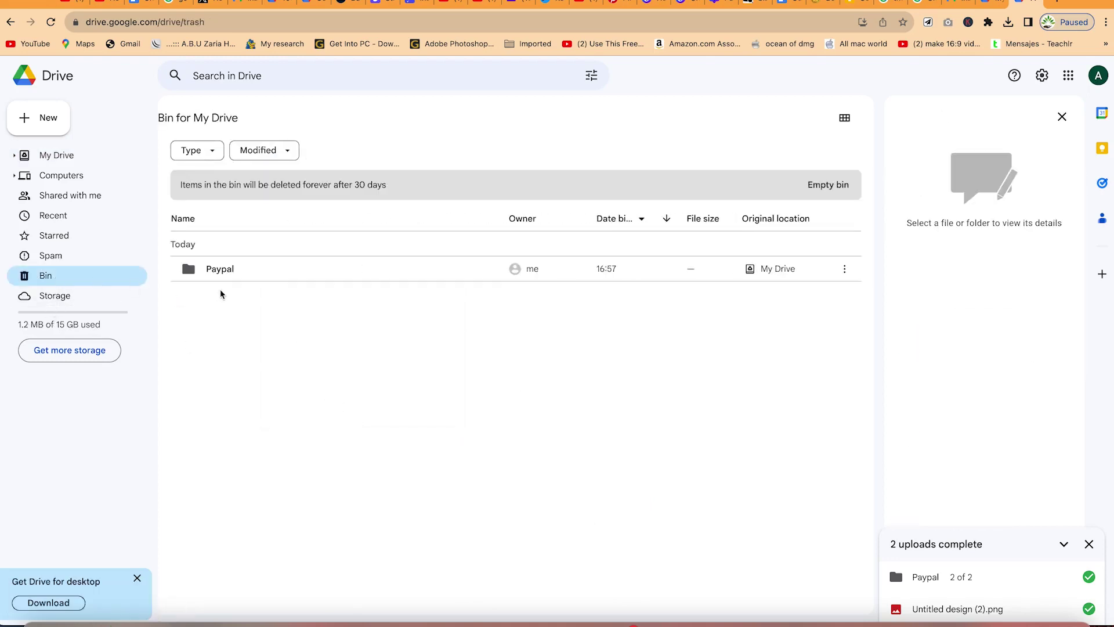
pyautogui.rightClick(313, 270)
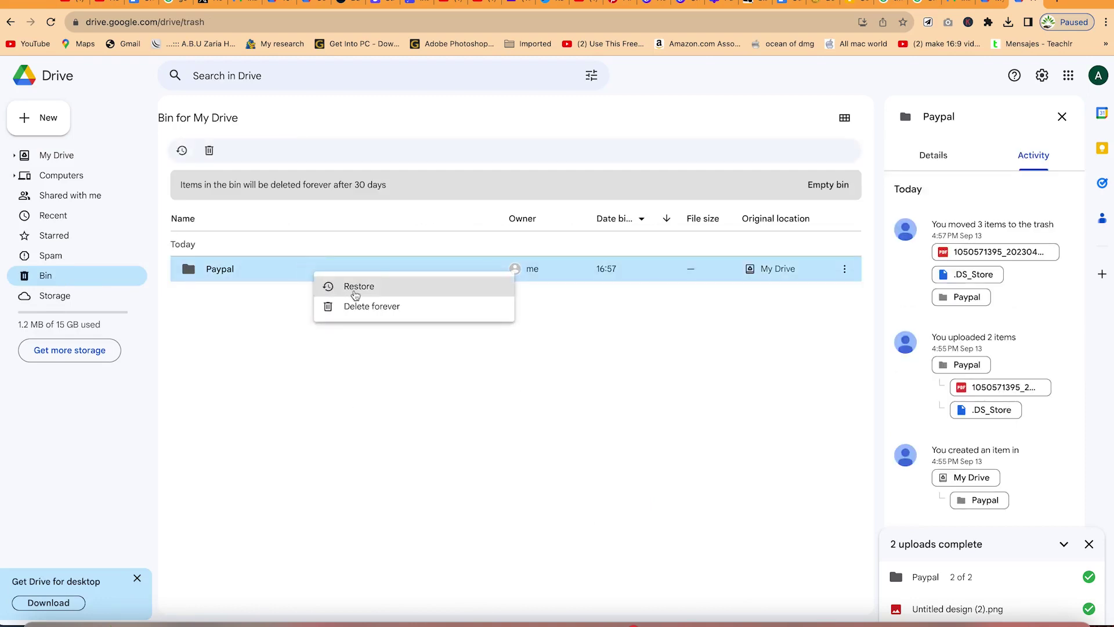
pyautogui.click(398, 355)
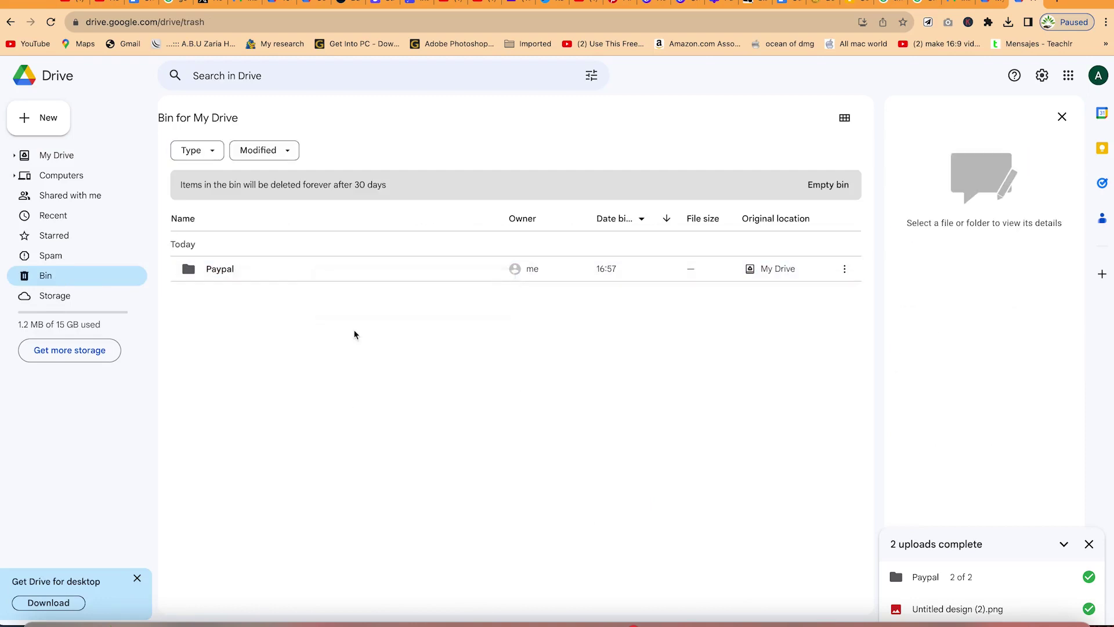
# Return to My Drive and give anyone with the link Editor access to the My Documents folder
pyautogui.click(69, 155)
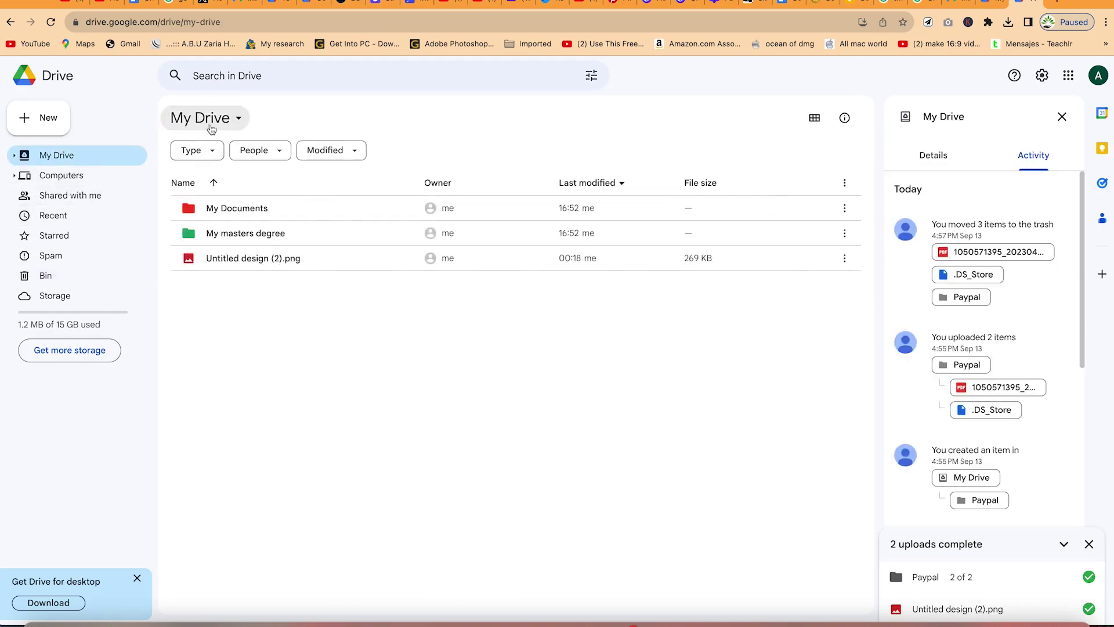
pyautogui.rightClick(281, 217)
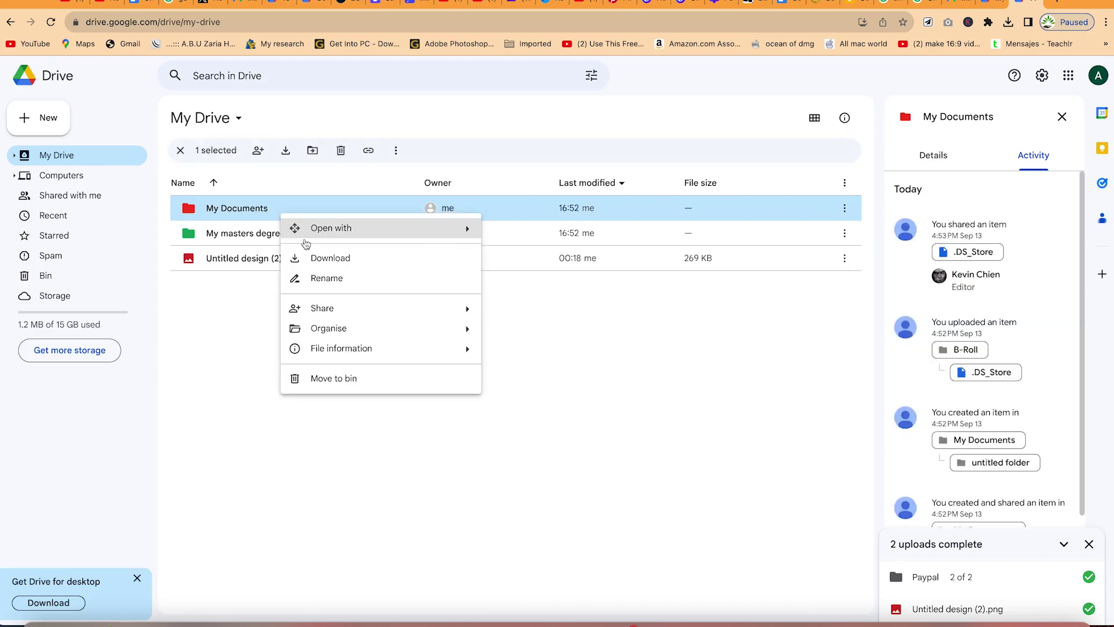
pyautogui.moveTo(425, 308)
pyautogui.click(526, 313)
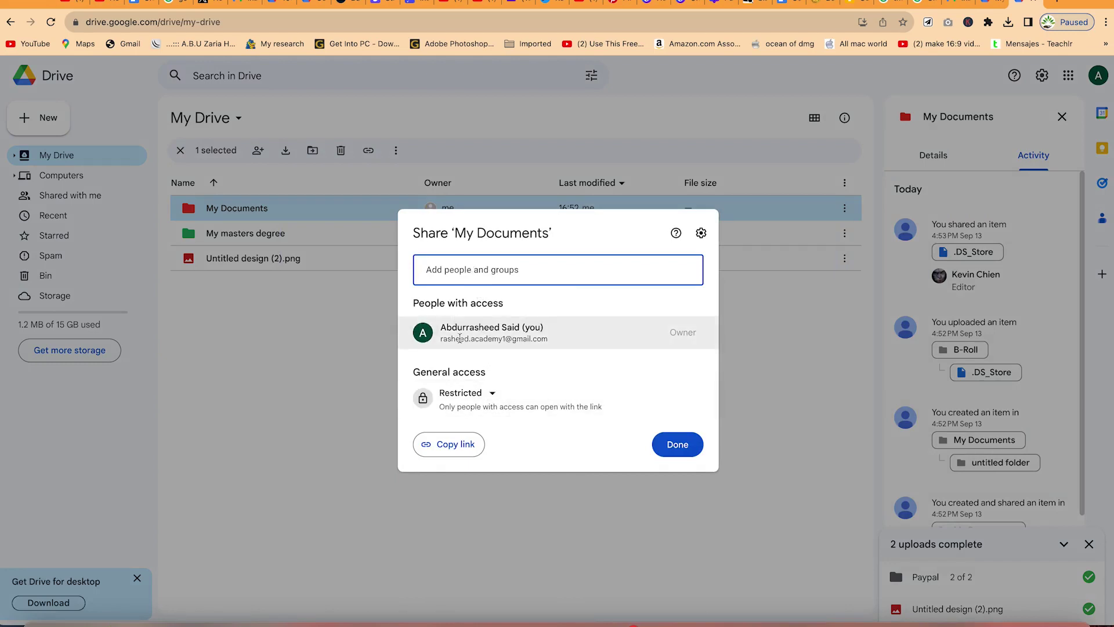
pyautogui.click(493, 394)
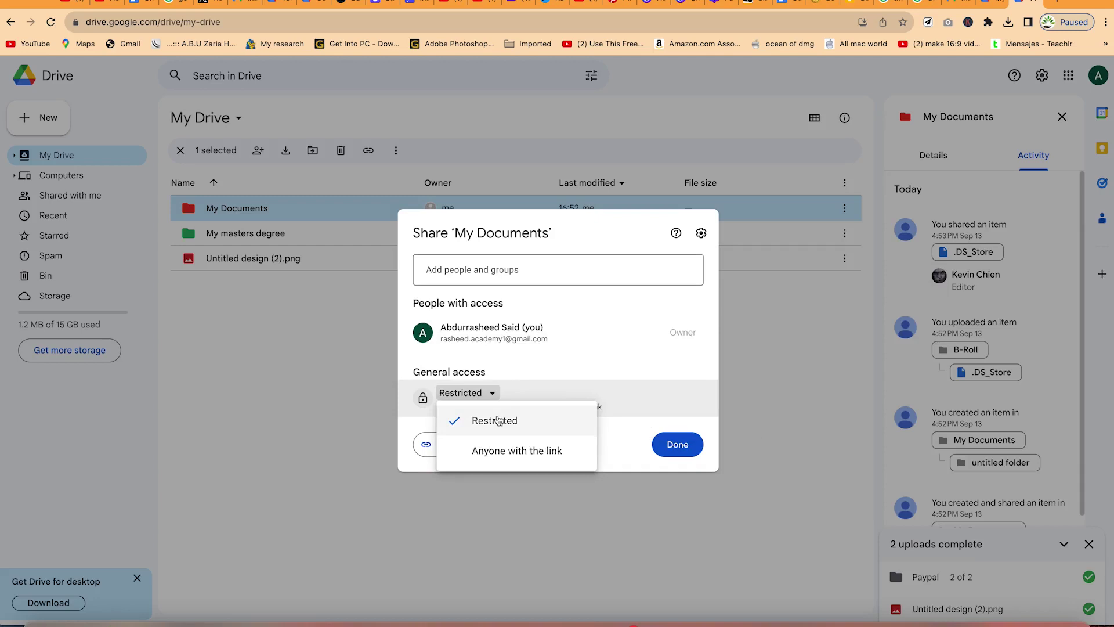
pyautogui.click(516, 451)
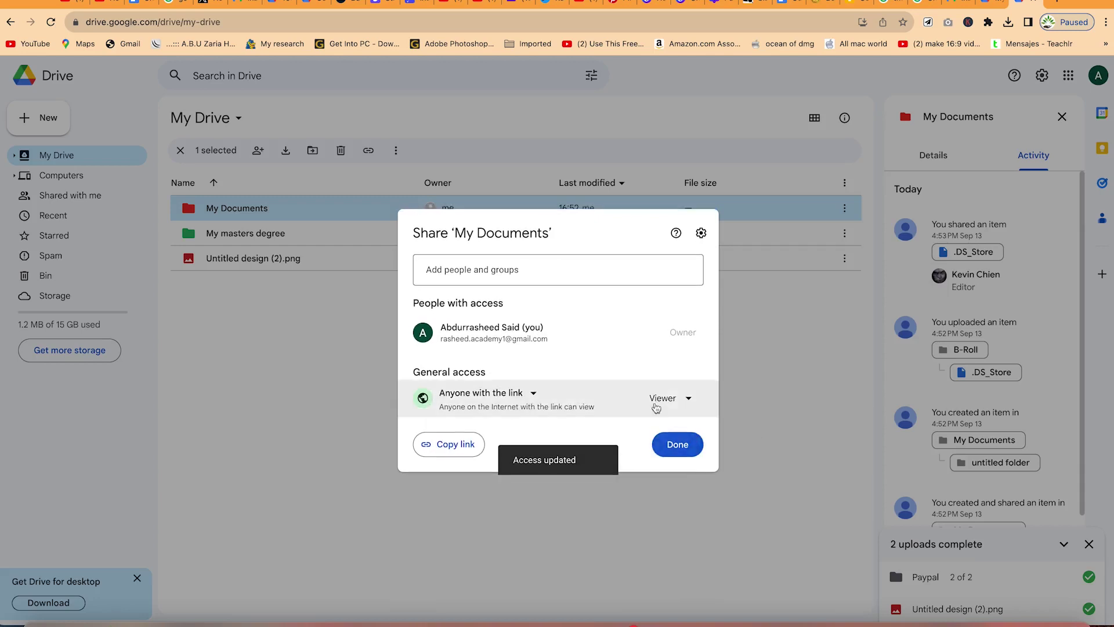
pyautogui.click(676, 399)
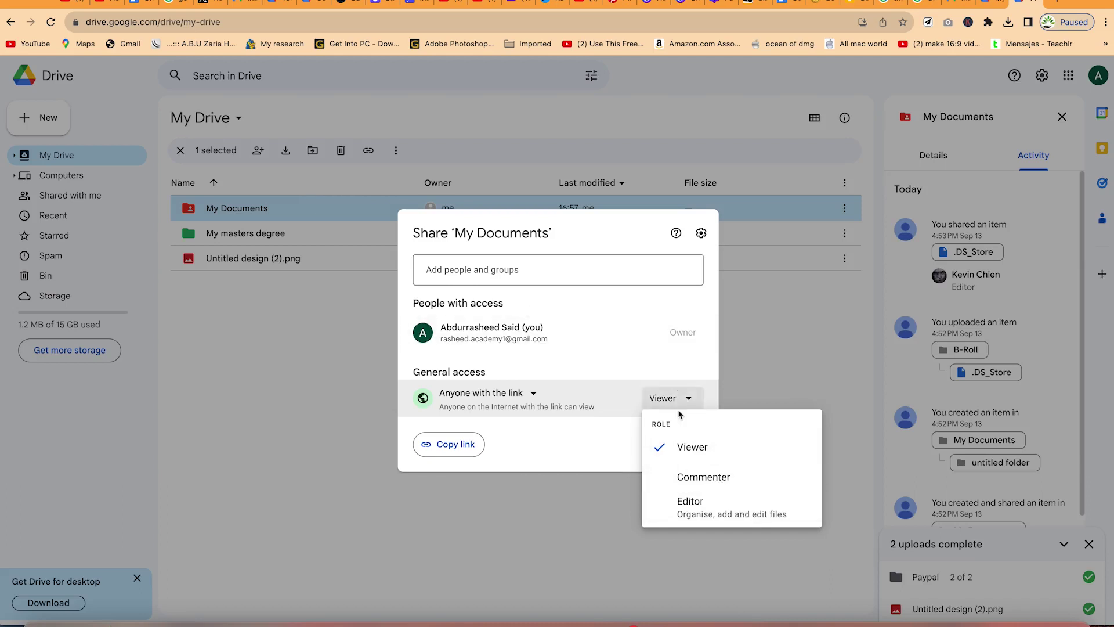
pyautogui.click(747, 512)
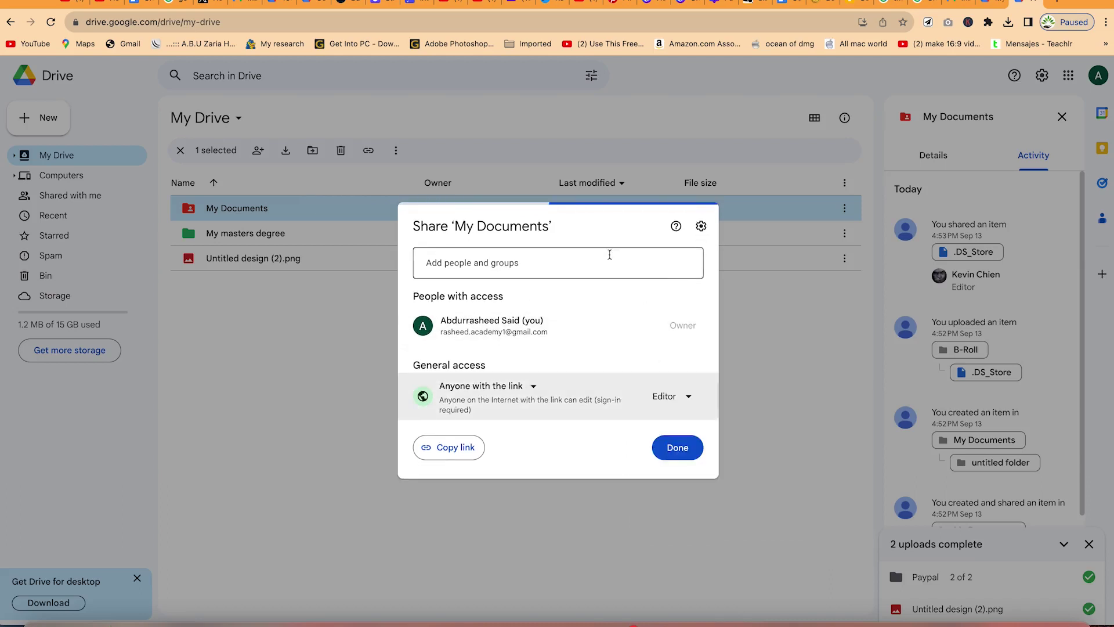
# Enter a recipient's e-mail address in the My Documents sharing invitation and copy the folder's link
pyautogui.click(539, 260)
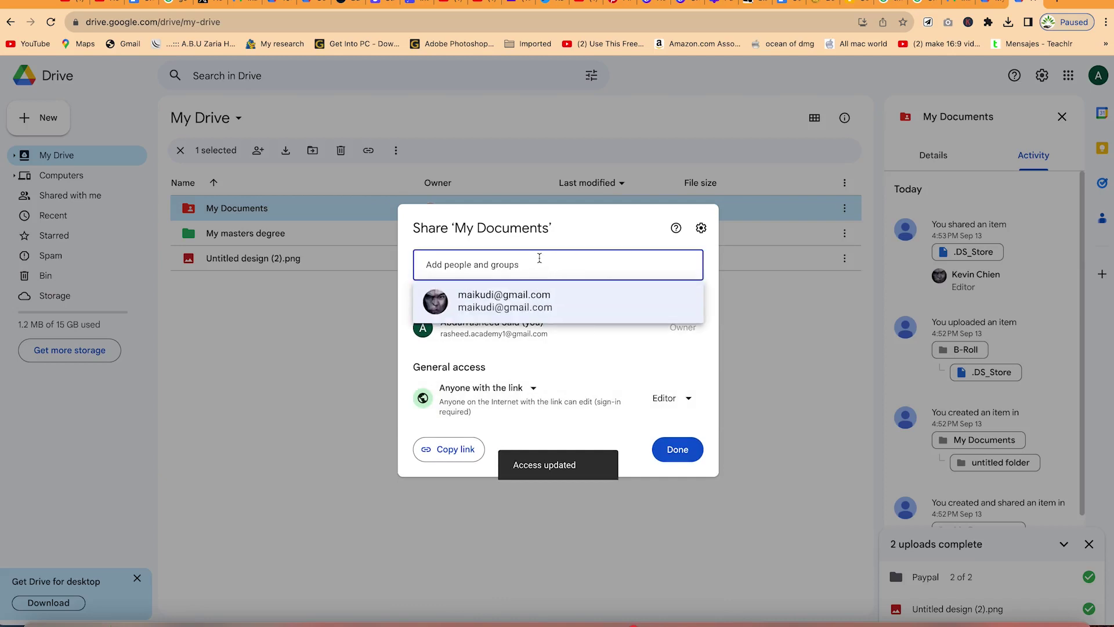
pyautogui.write('asa')
pyautogui.press('super+a')
pyautogui.press('super+v')
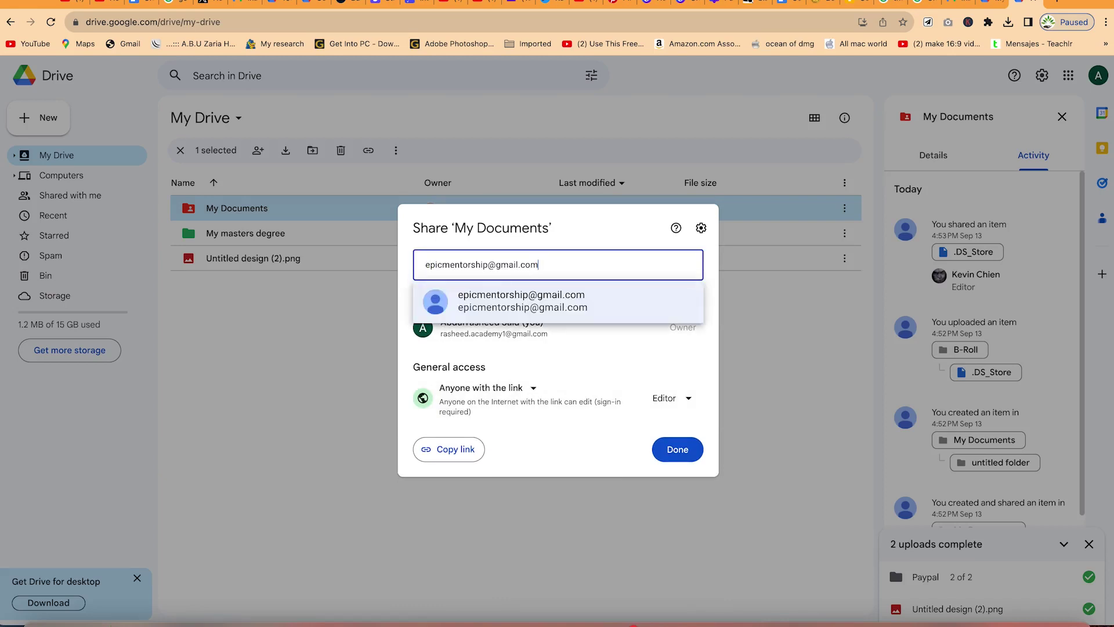
pyautogui.click(472, 299)
pyautogui.click(474, 350)
pyautogui.click(429, 439)
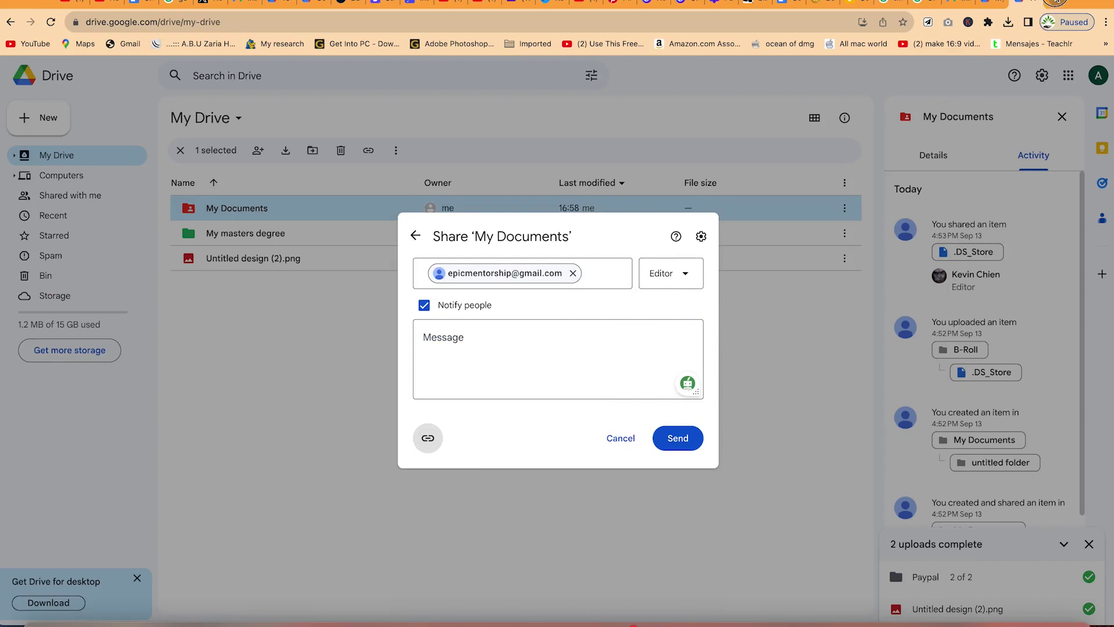
# Open the copied folder link in a new browser tab and cancel the unsent My Documents invitation
pyautogui.press('super+t')
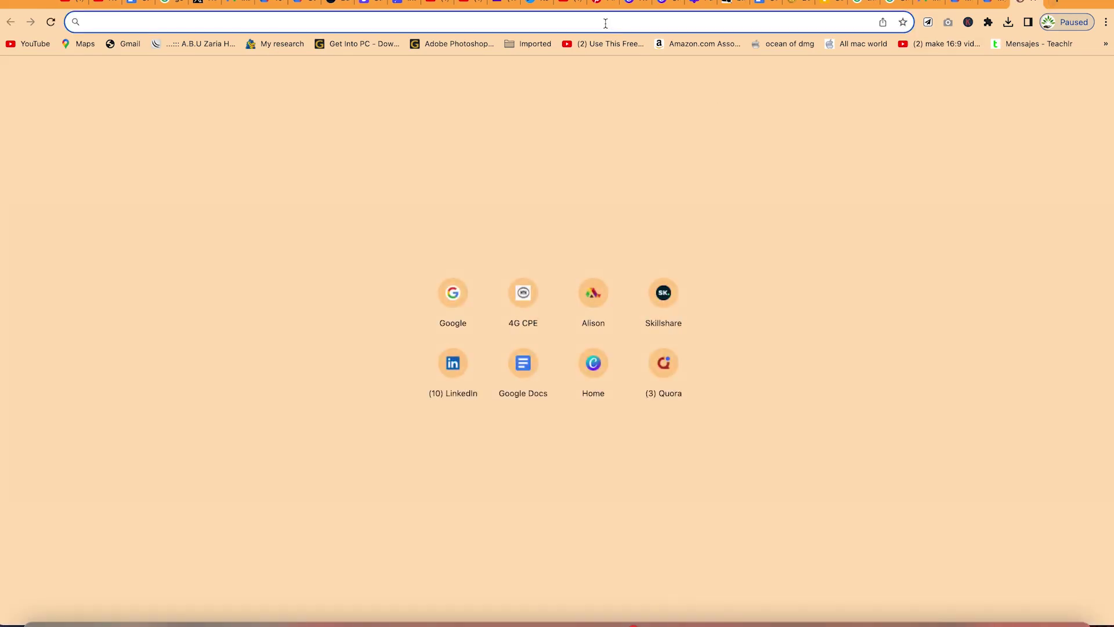
pyautogui.press('super+v')
pyautogui.press('Return')
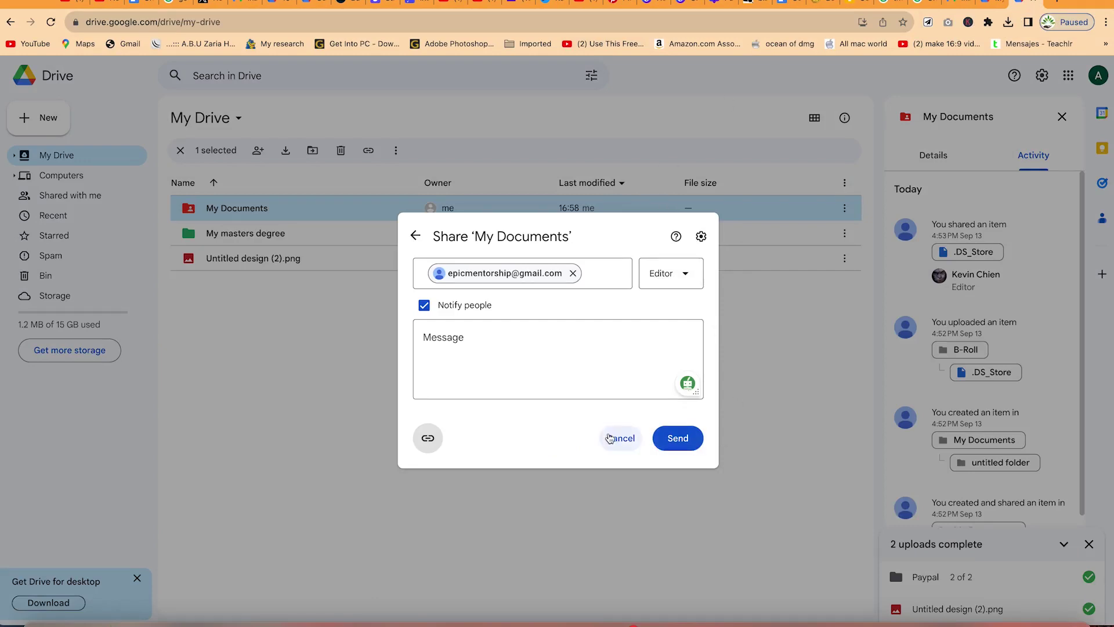
pyautogui.click(629, 438)
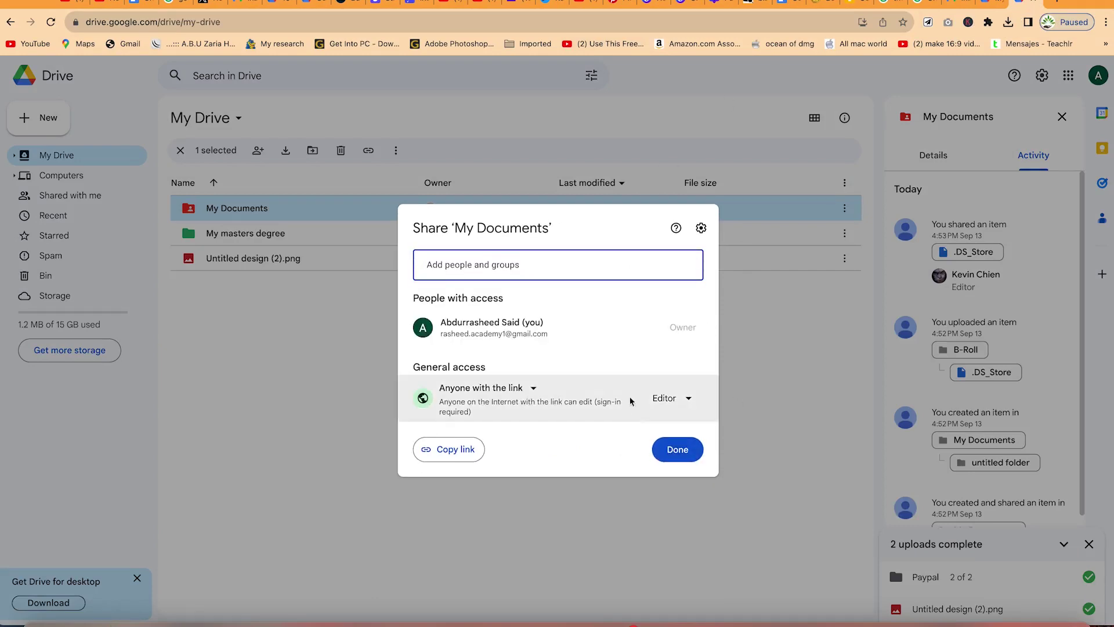
# Invite a recipient by e-mail as Editor of My Documents, with the message "Find the file here", and send it
pyautogui.click(509, 265)
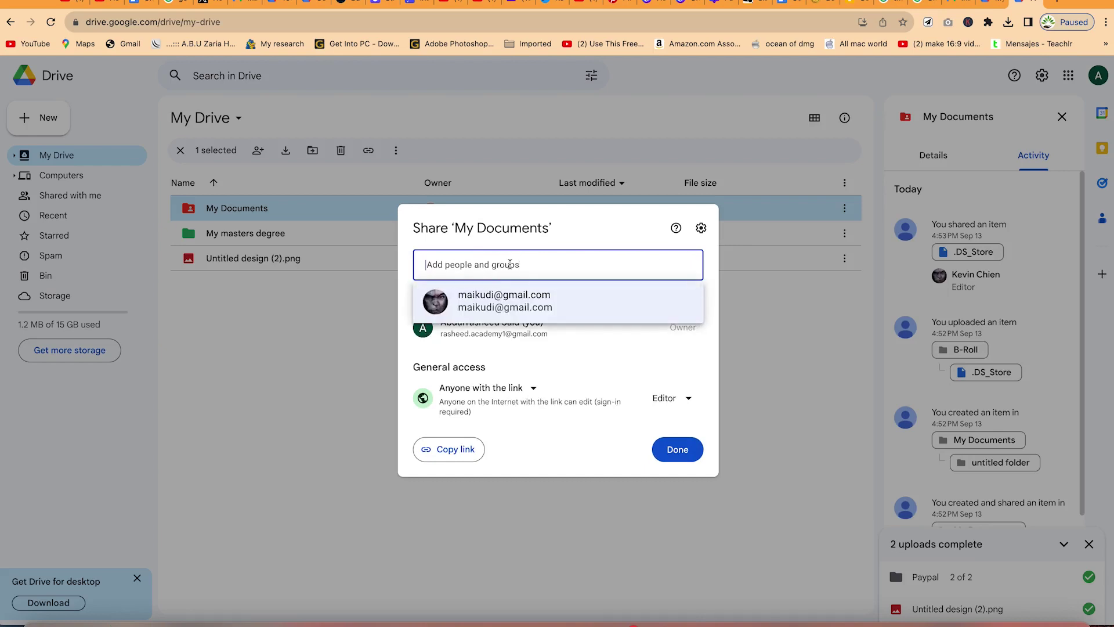
pyautogui.press('super+v')
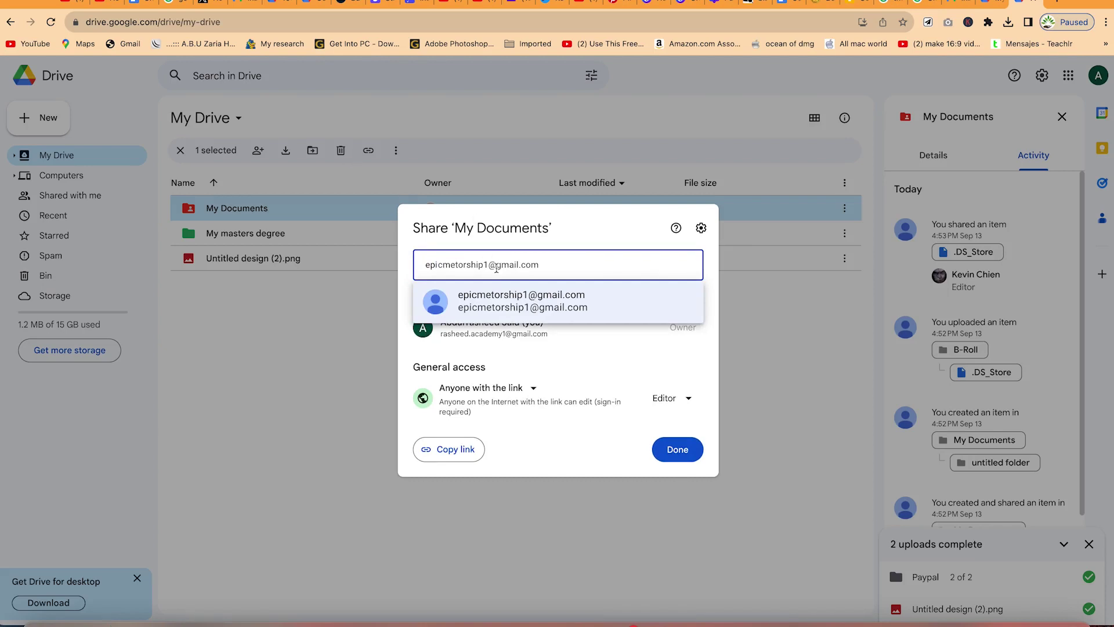
pyautogui.click(545, 302)
pyautogui.click(515, 346)
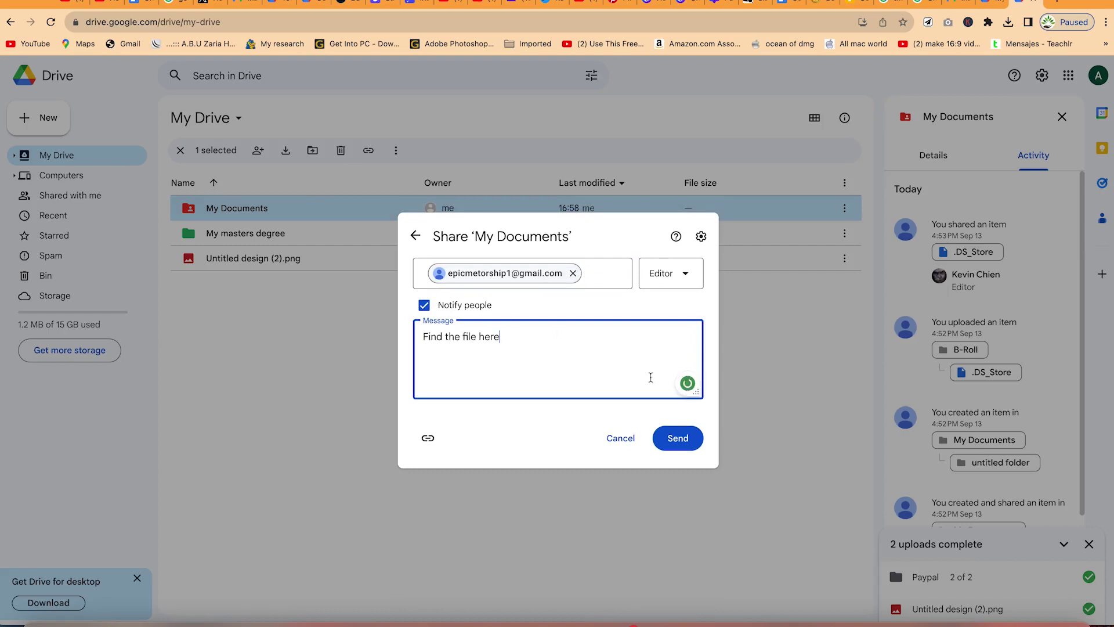
pyautogui.click(676, 438)
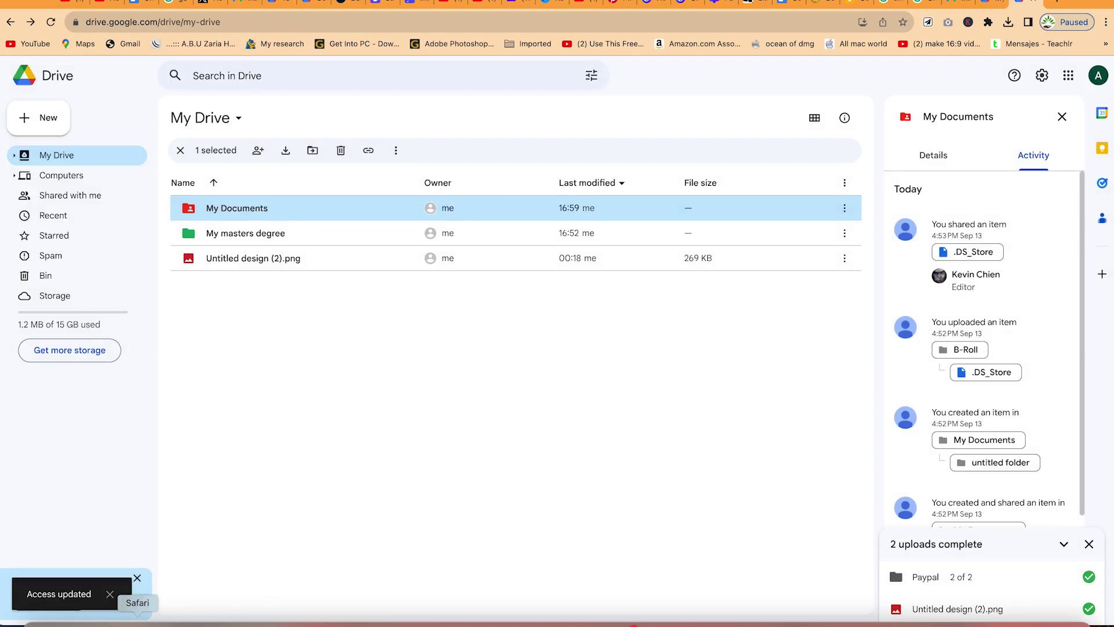
# Switch to Safari and open Gmail in place of the Black Hat SEO Forum page
pyautogui.click(138, 620)
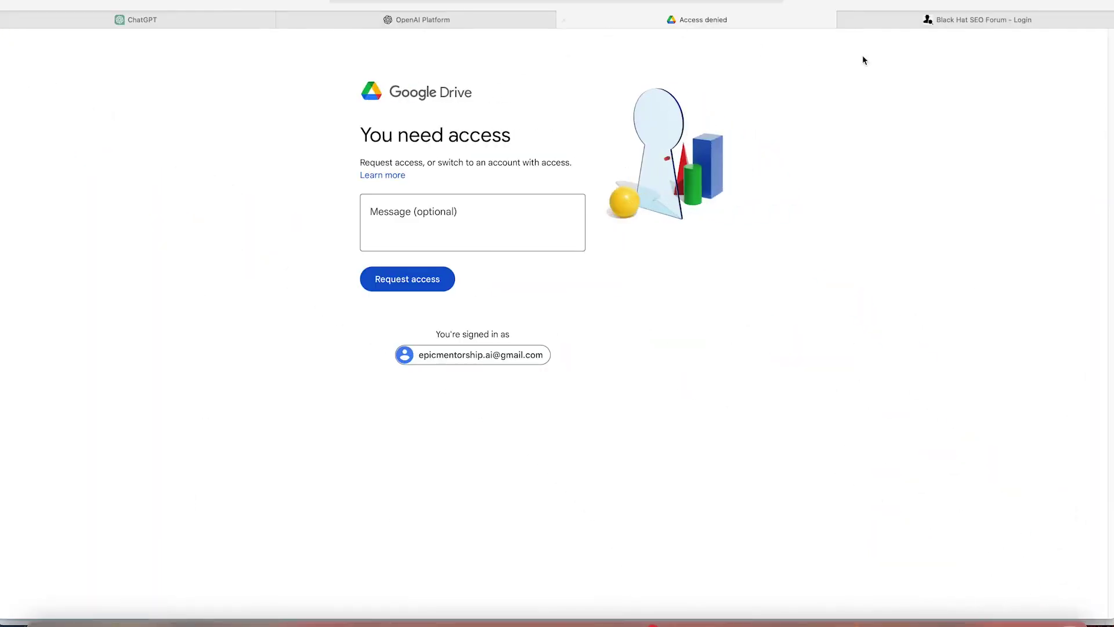
pyautogui.click(960, 22)
pyautogui.click(759, 3)
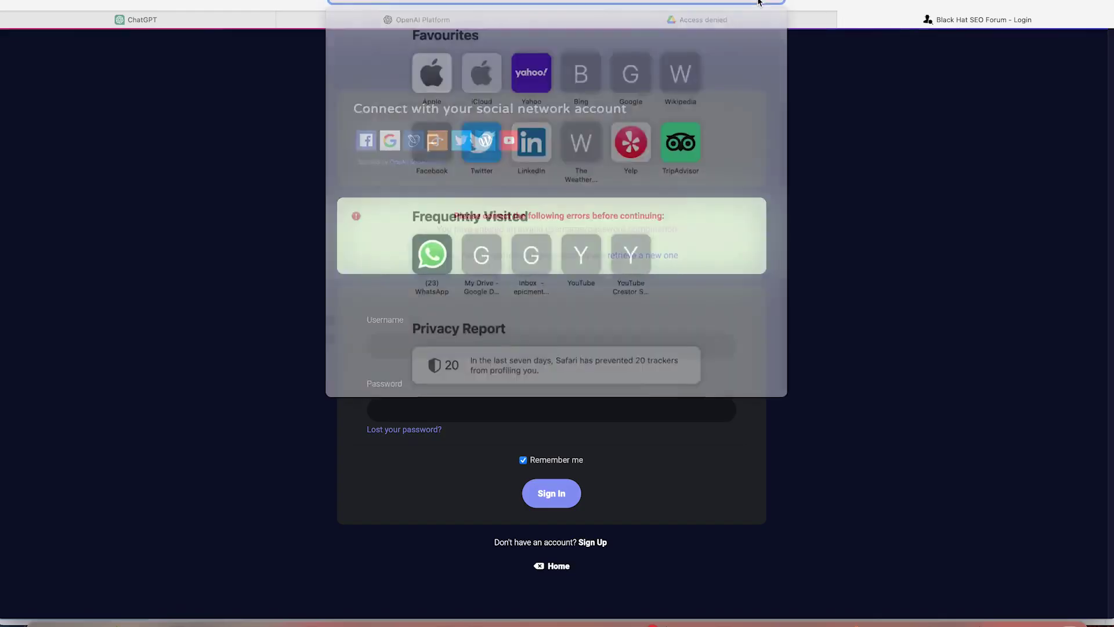
pyautogui.write('gm')
pyautogui.press('Return')
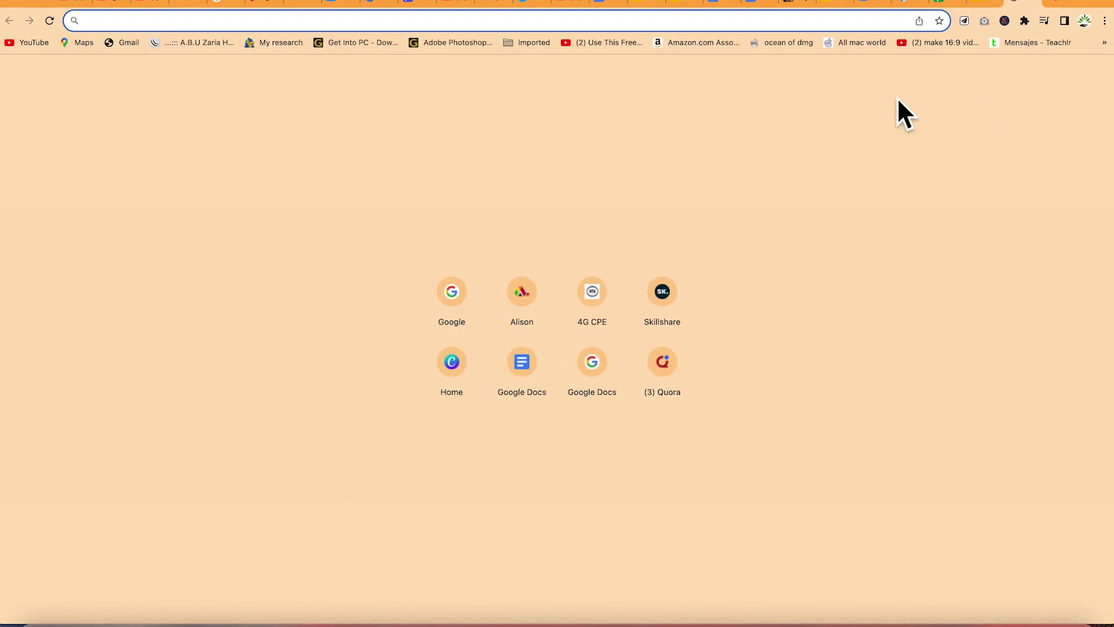
# Open Google Drive in Chrome and dismiss the introductory tip about moving files
pyautogui.write('dr')
pyautogui.press('Return')
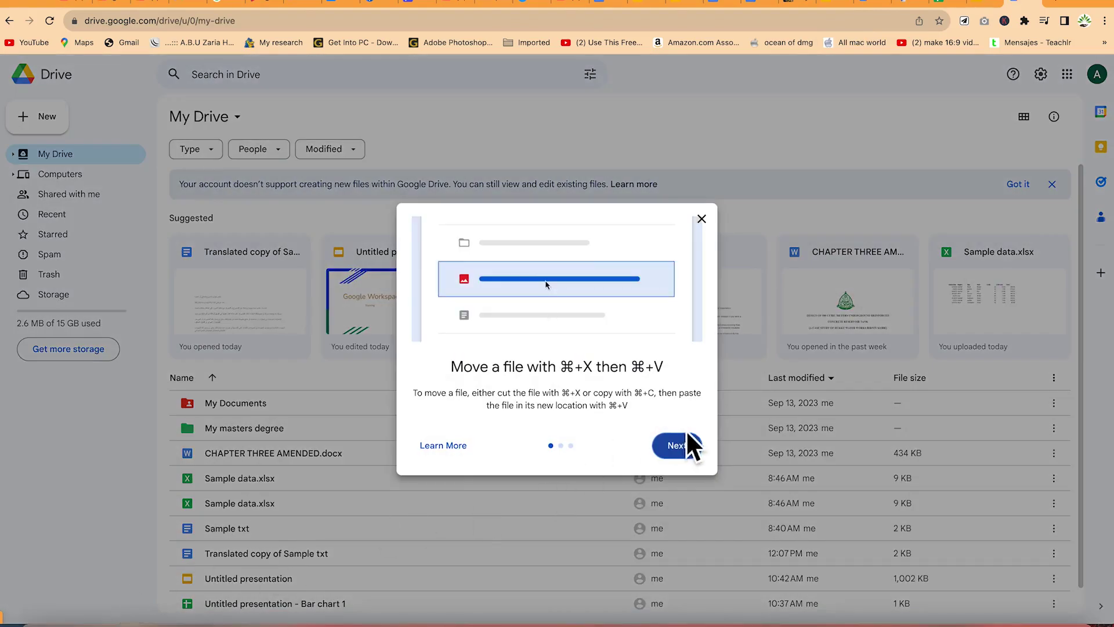
pyautogui.click(702, 219)
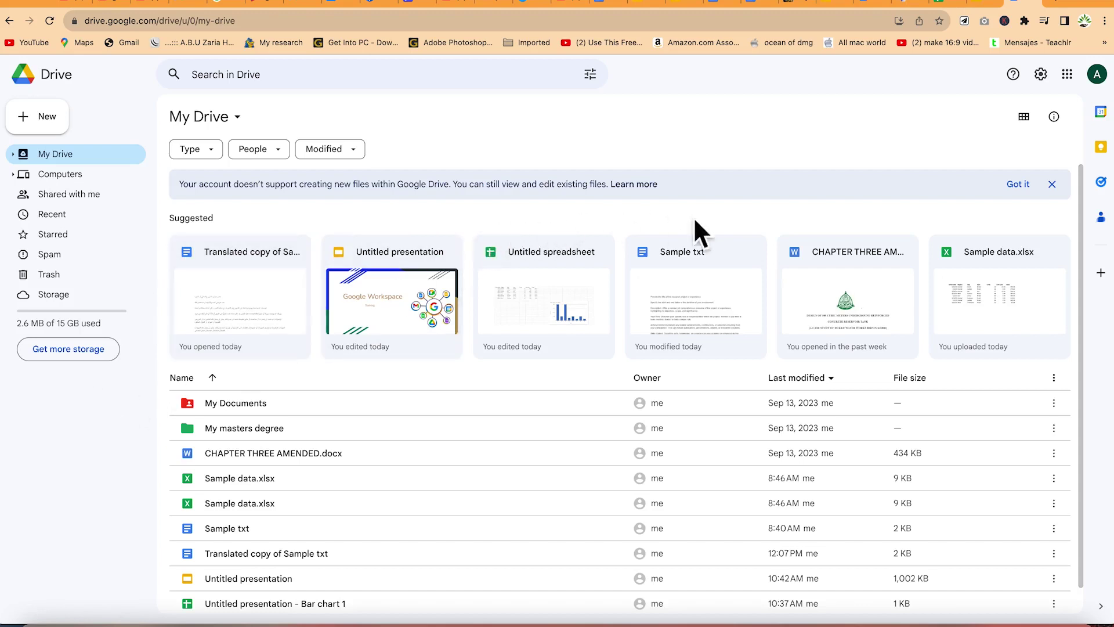
# Search Google for "google drive for desktop" in a new tab and open the Google Drive download page
pyautogui.click(1064, 5)
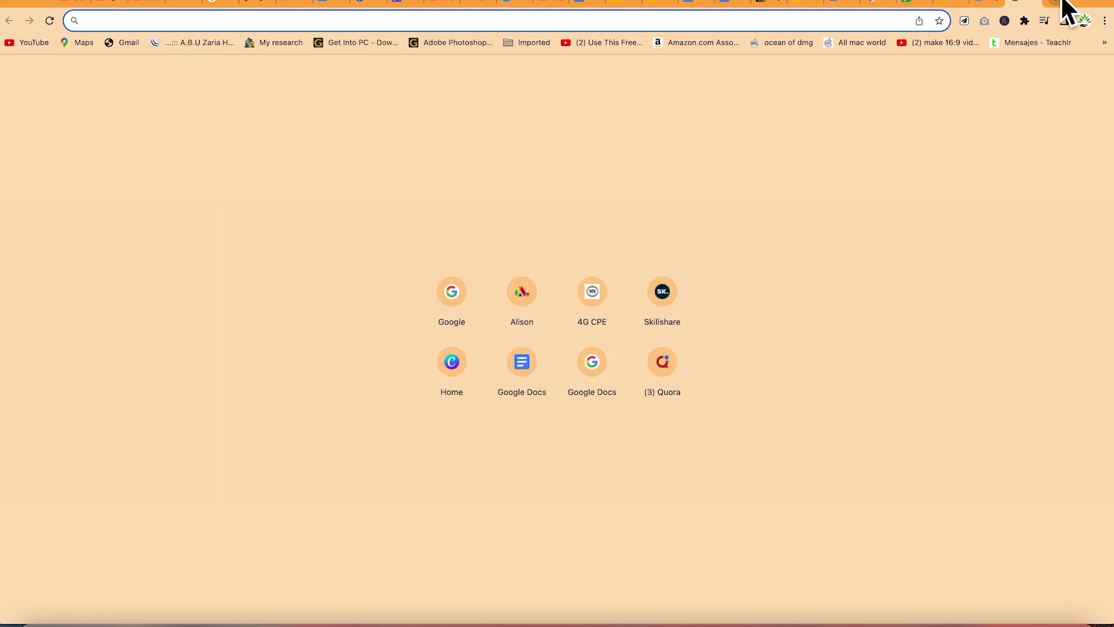
pyautogui.write('google.com')
pyautogui.press('Return')
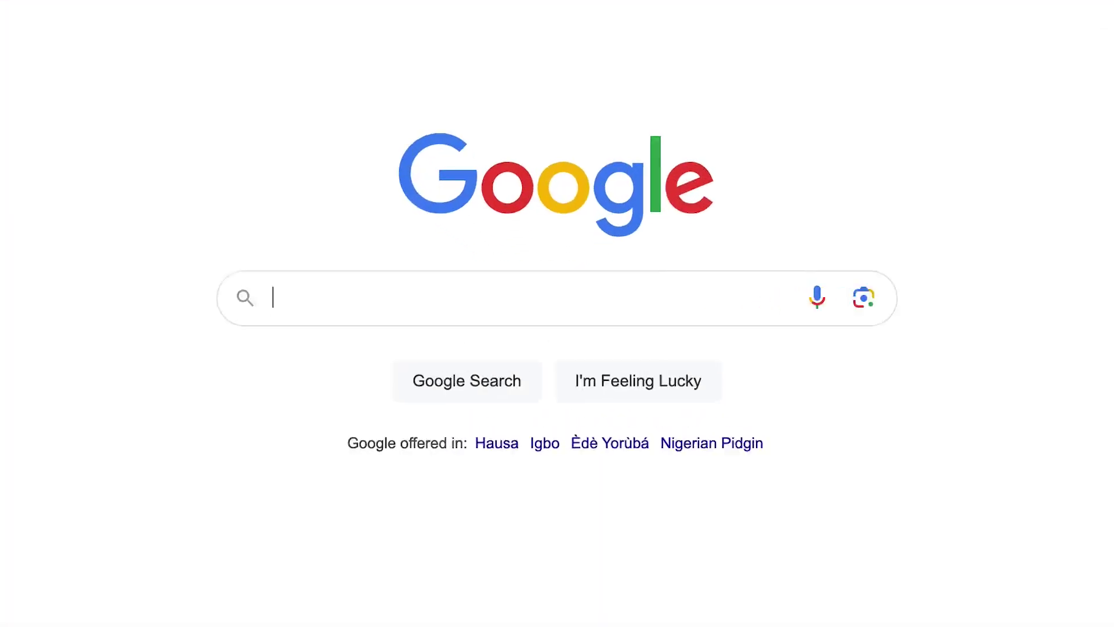
pyautogui.write('goog')
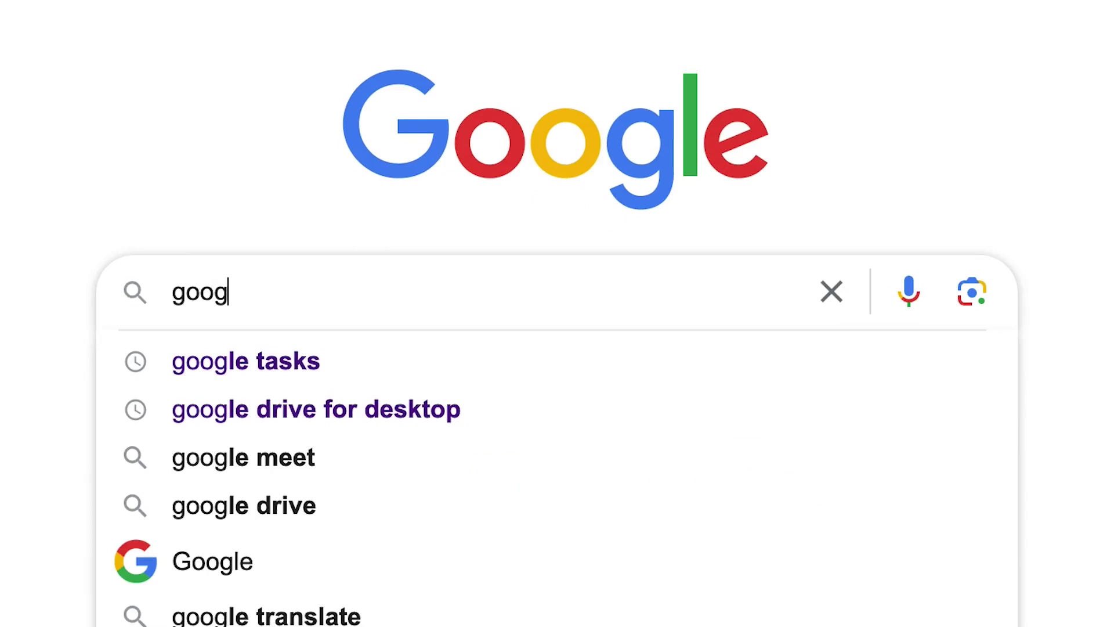
pyautogui.click(614, 409)
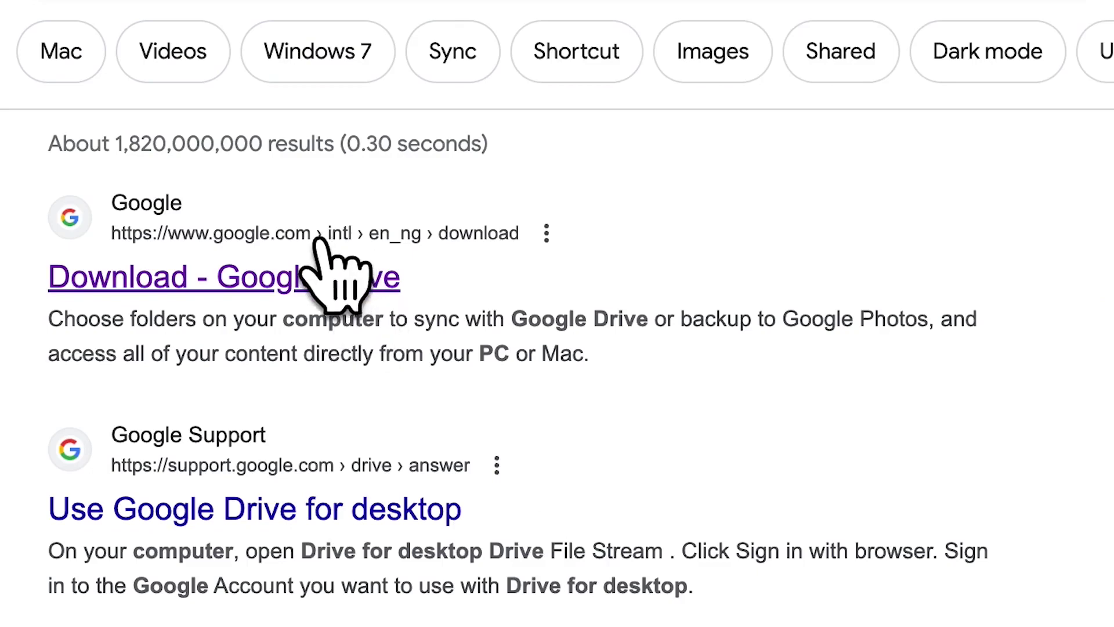
pyautogui.click(275, 290)
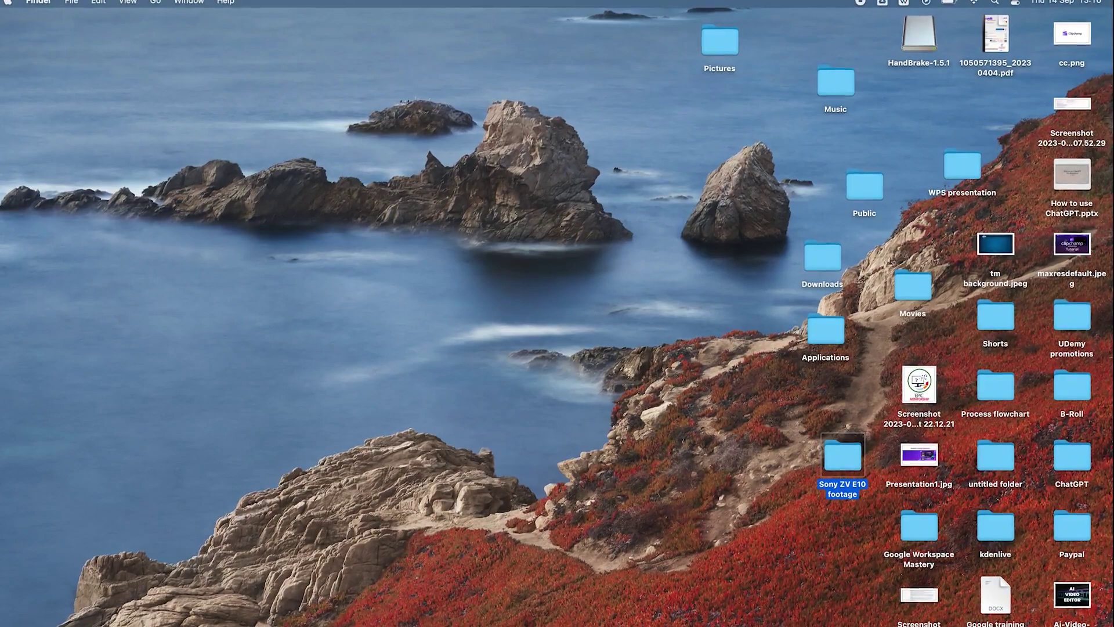
# Launch the Google Drive desktop app and open its status window
pyautogui.click(318, 596)
pyautogui.click(952, 322)
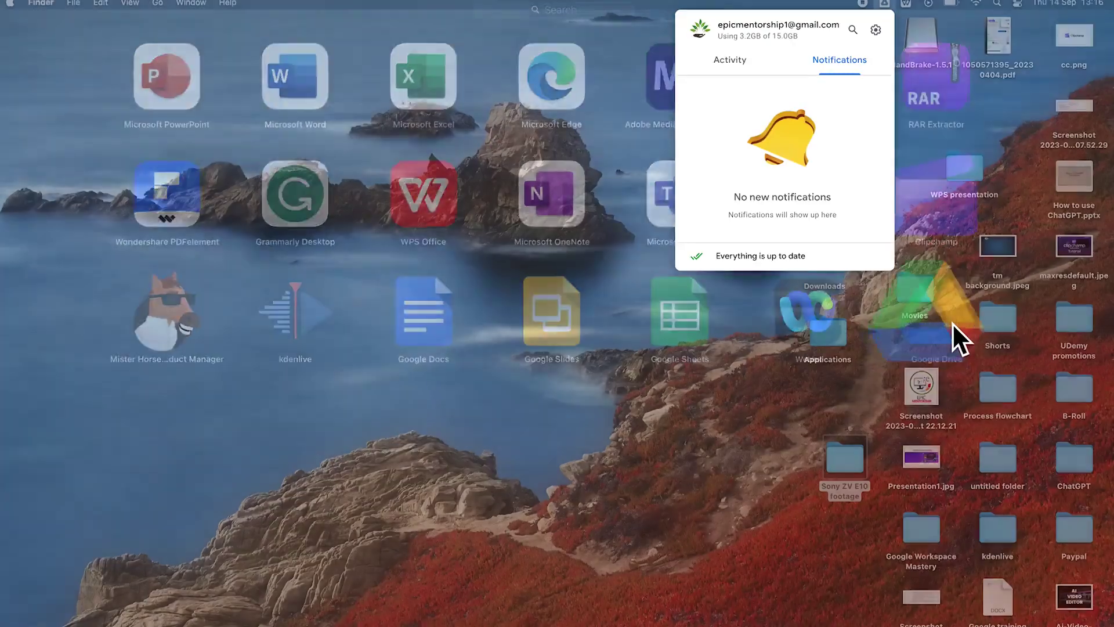
pyautogui.click(886, 38)
pyautogui.click(887, 38)
pyautogui.click(879, 34)
pyautogui.click(897, 10)
pyautogui.click(897, 7)
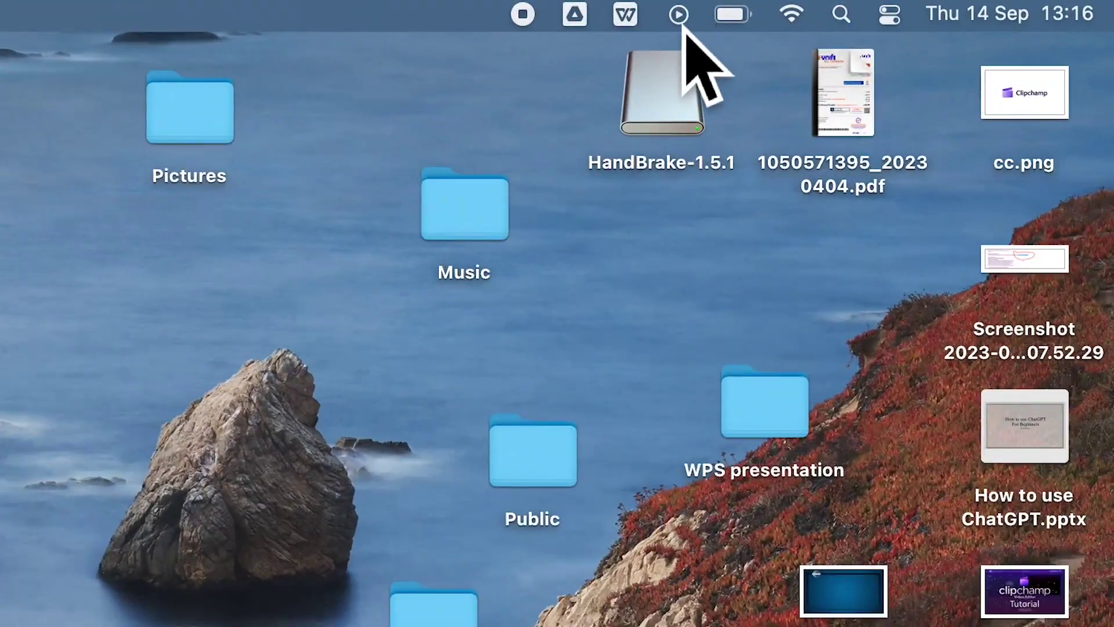
pyautogui.click(578, 21)
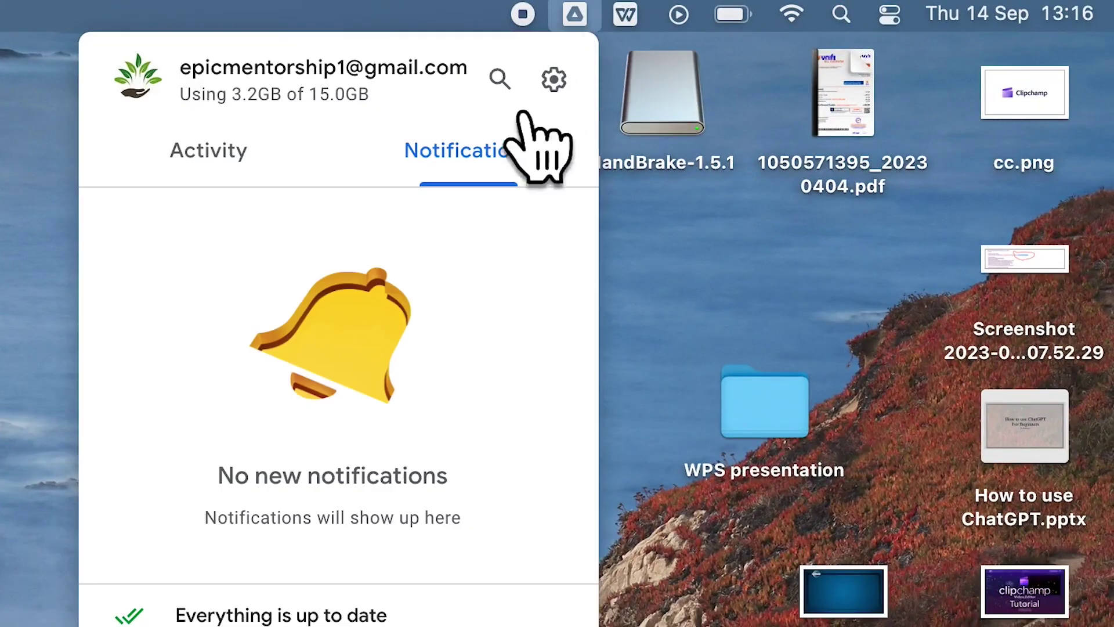
# Review the desktop app's list of recently synced files and its notifications
pyautogui.click(284, 156)
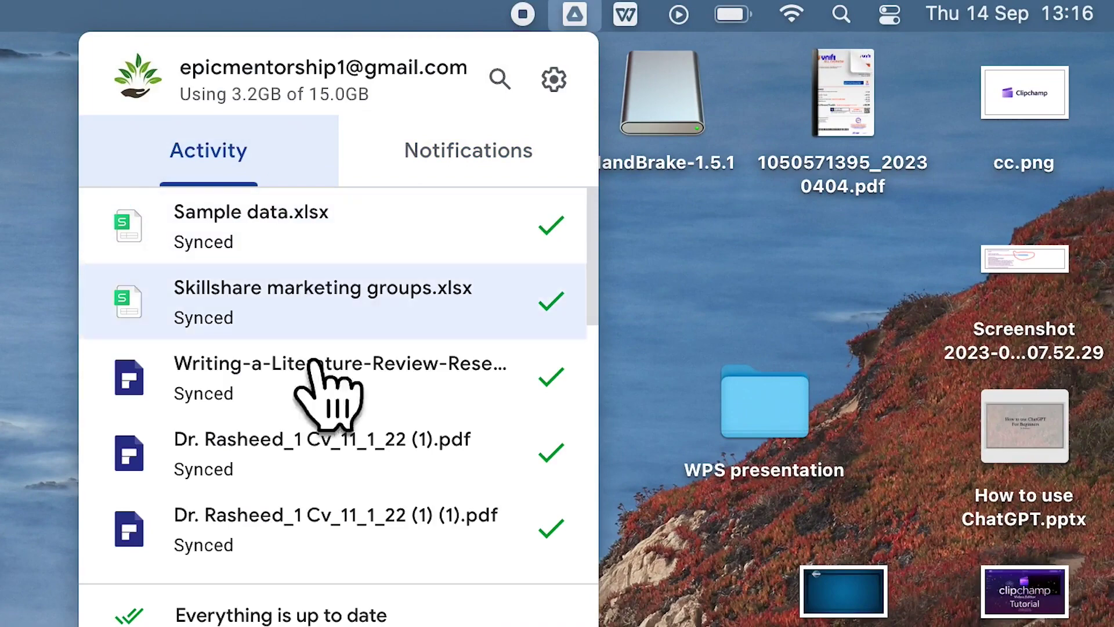
pyautogui.scroll(-10, 319, 435)
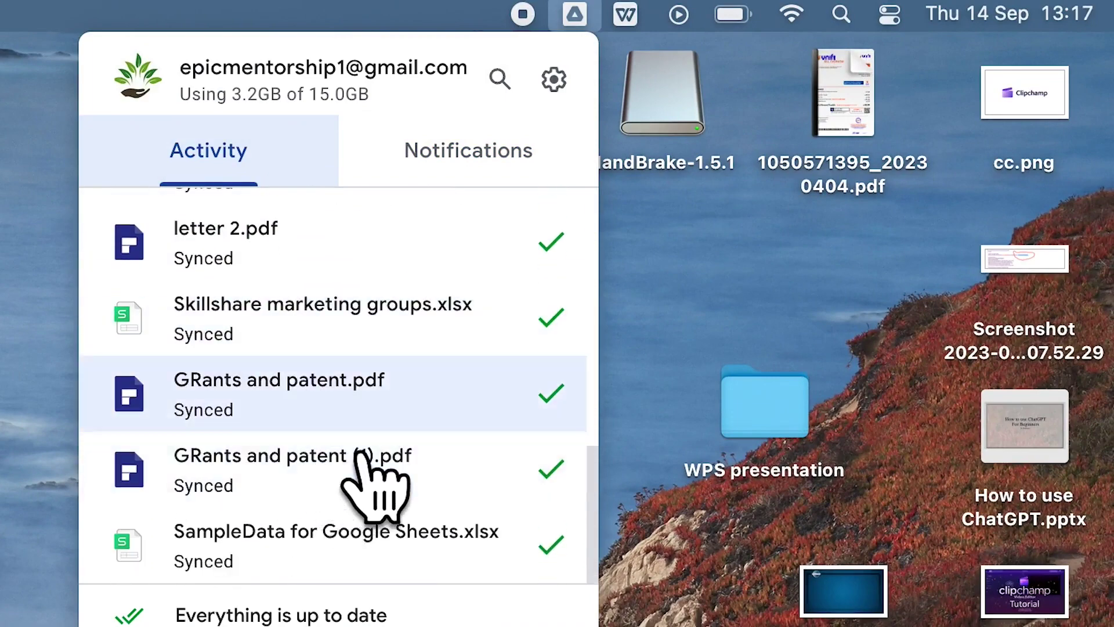
pyautogui.scroll(4, 377, 476)
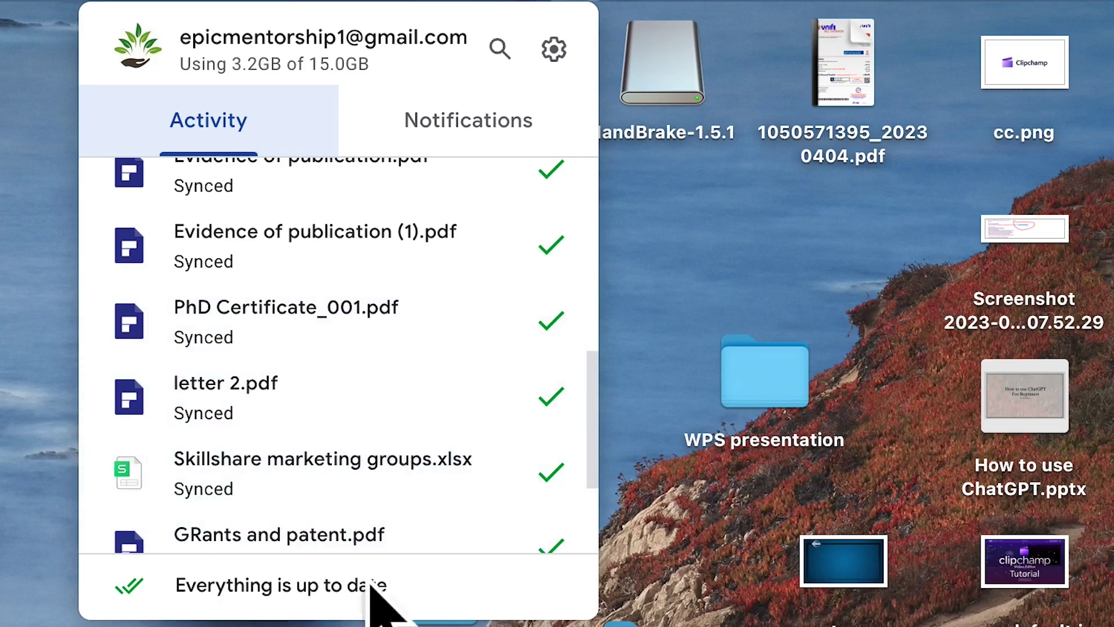
pyautogui.scroll(7, 427, 554)
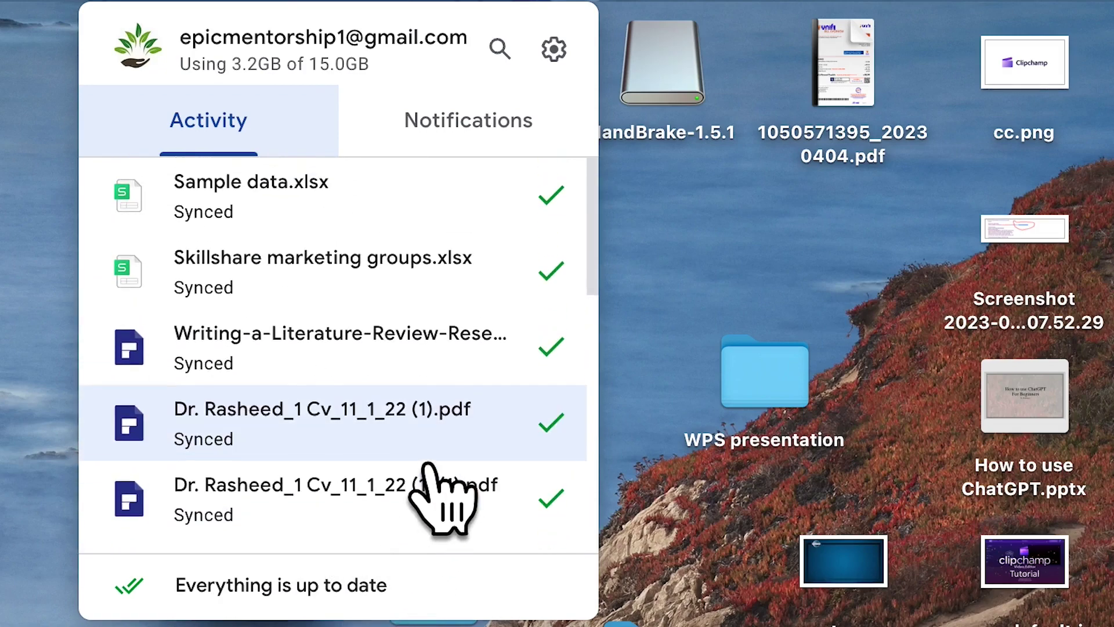
pyautogui.click(558, 146)
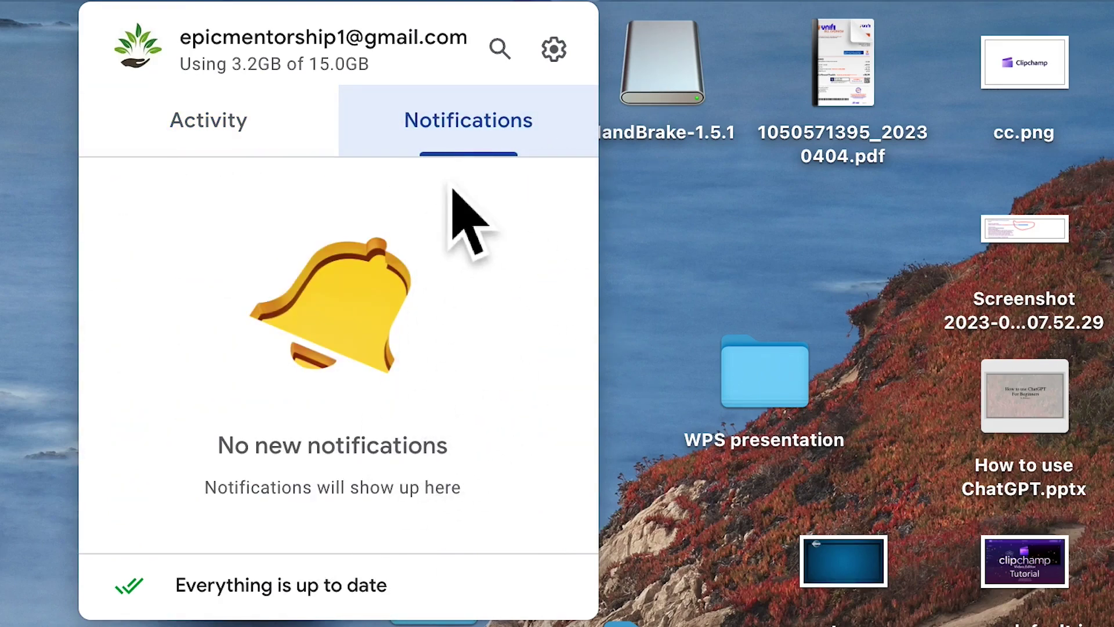
# Check the Drive desktop app's file search, and open the app preferences at the folders synced from My MacBook Pro
pyautogui.click(500, 49)
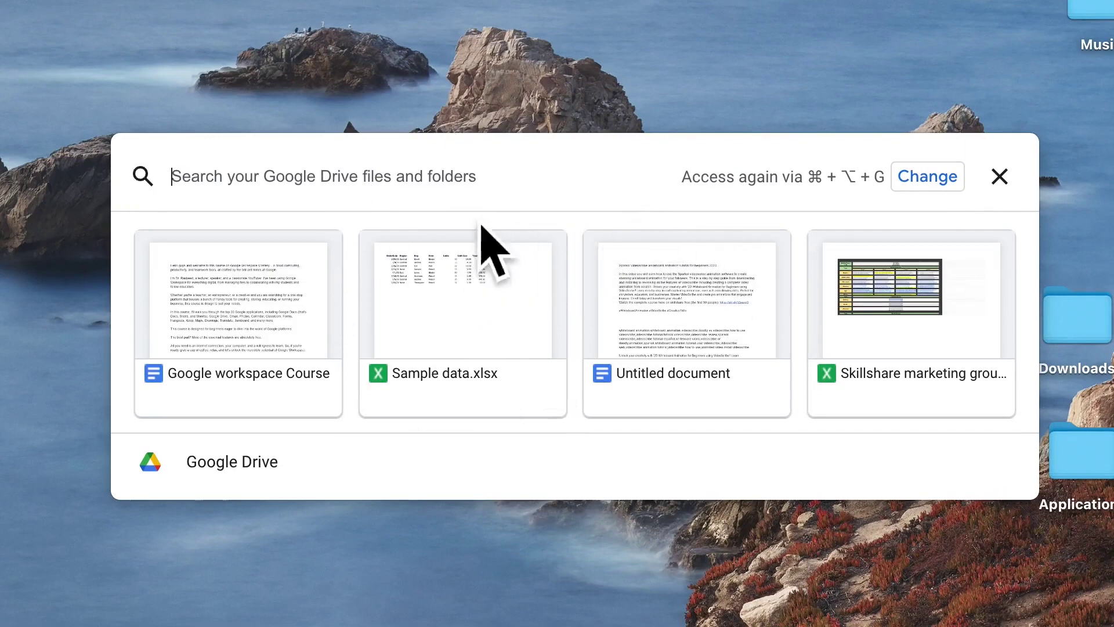
pyautogui.click(1035, 187)
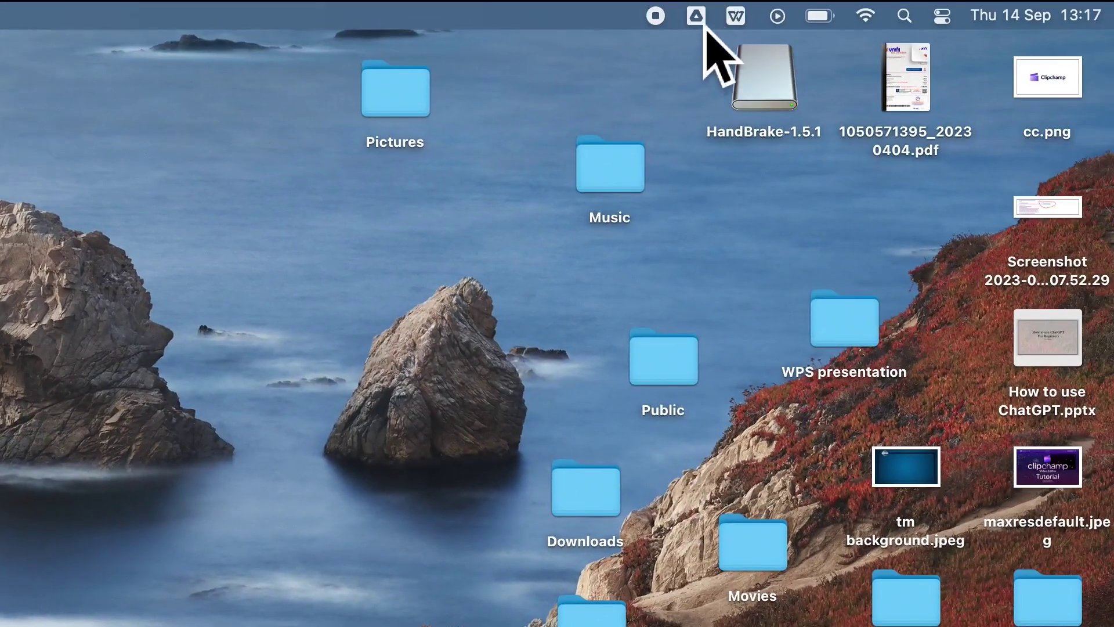
pyautogui.click(696, 15)
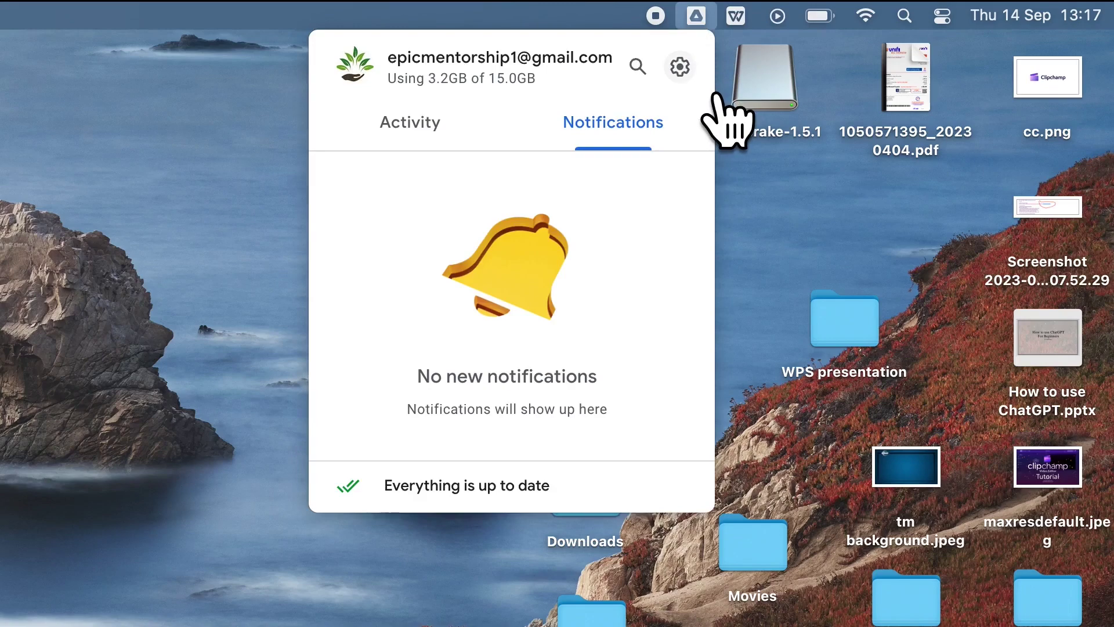
pyautogui.click(680, 66)
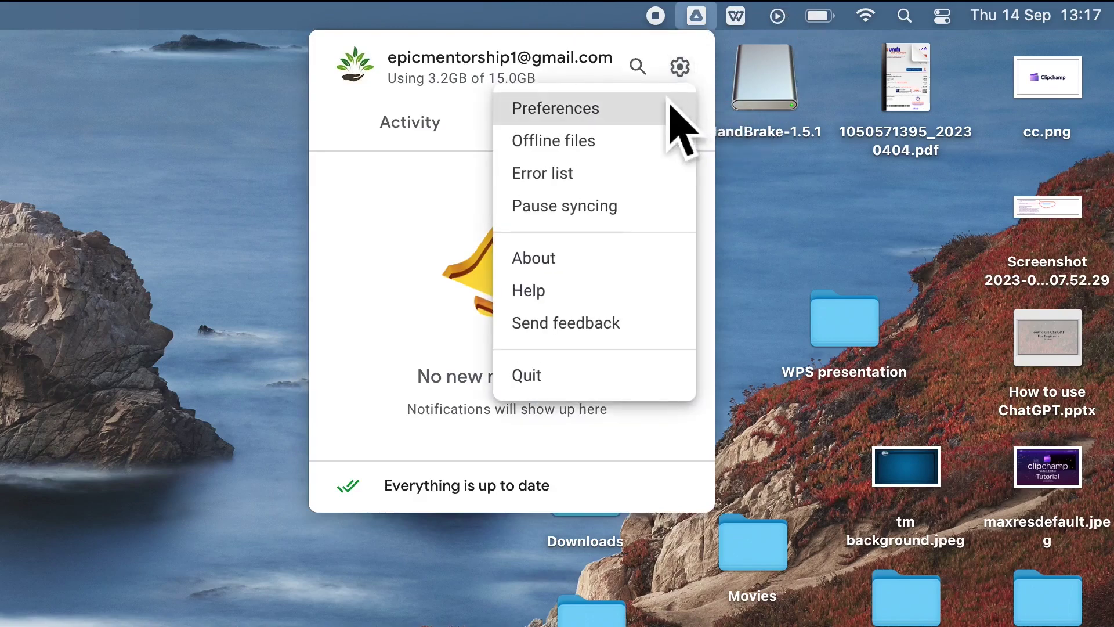
pyautogui.click(670, 105)
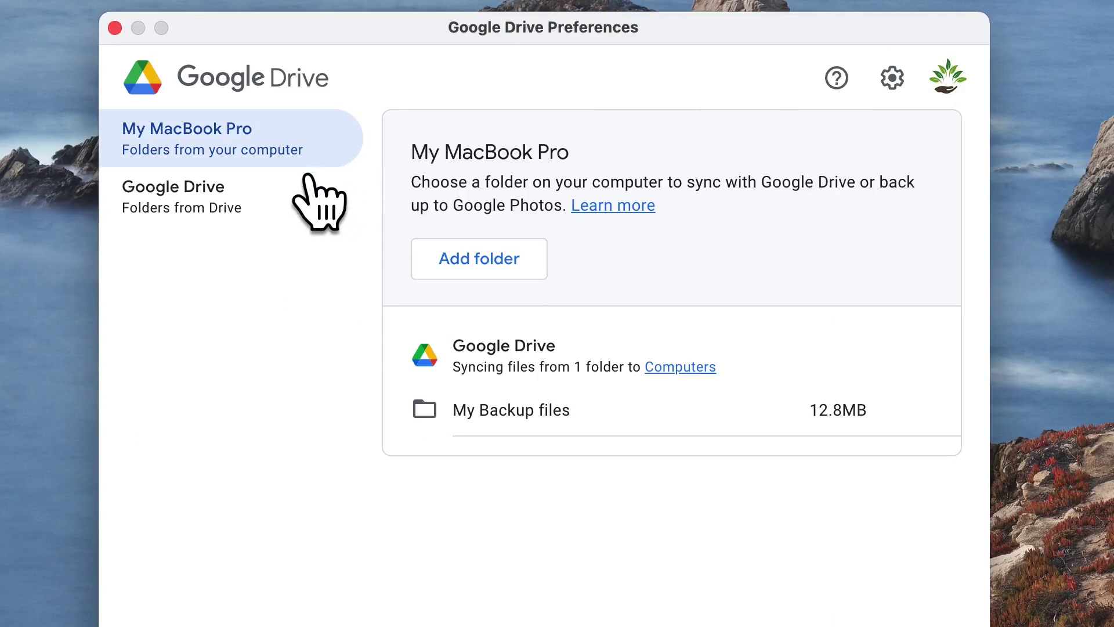
pyautogui.click(276, 159)
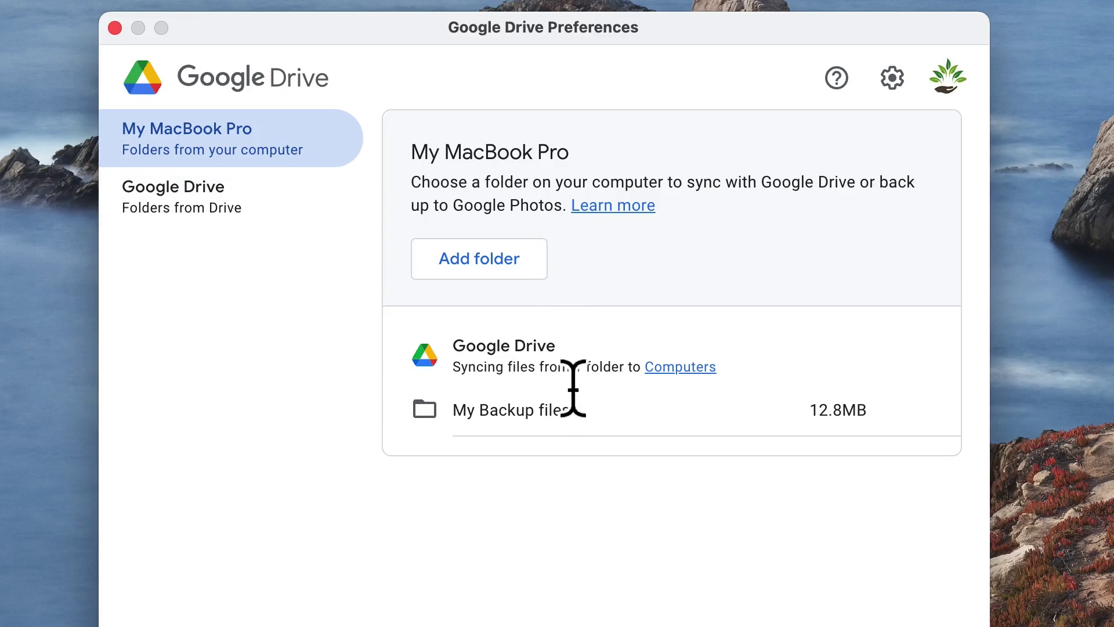
# Add the Google Workspace Training folder from Documents with Sync with Google Drive enabled, and save the preferences
pyautogui.click(529, 272)
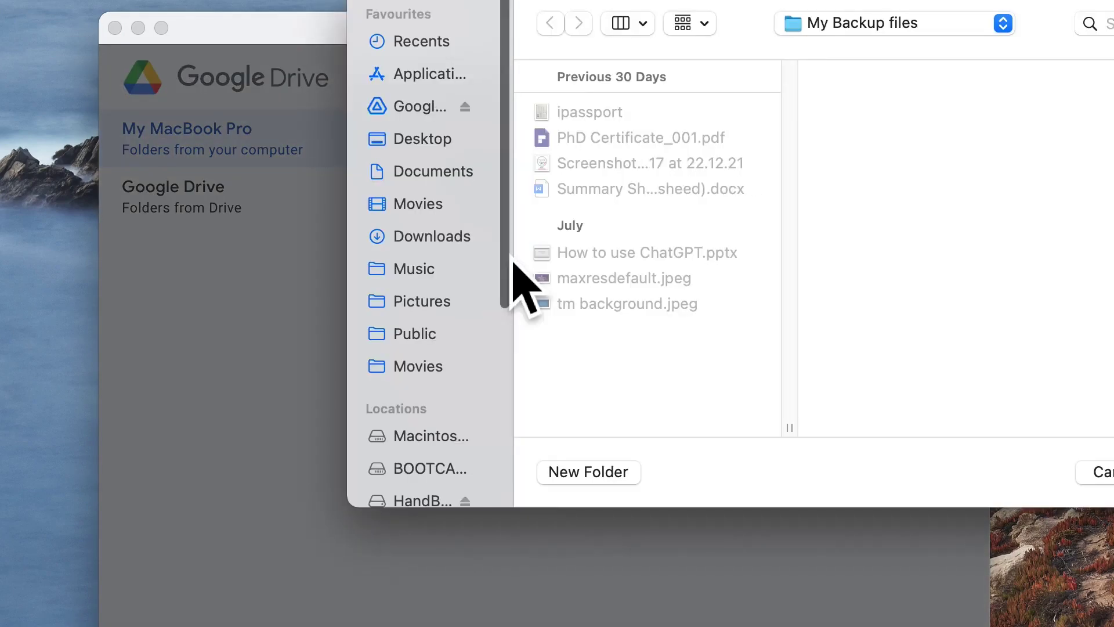
pyautogui.click(454, 184)
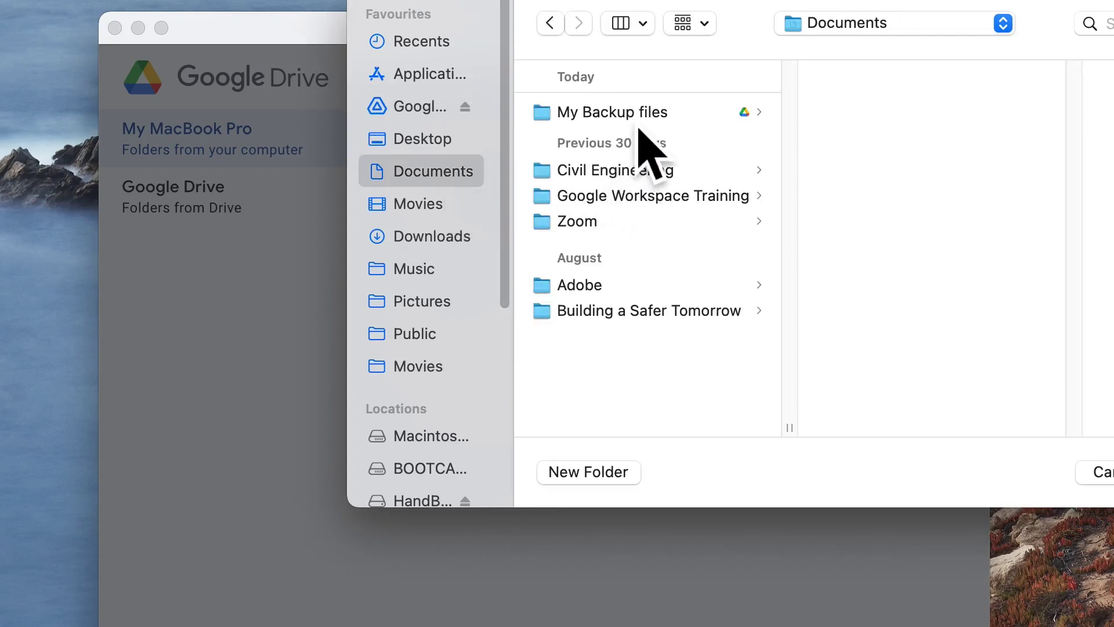
pyautogui.click(632, 206)
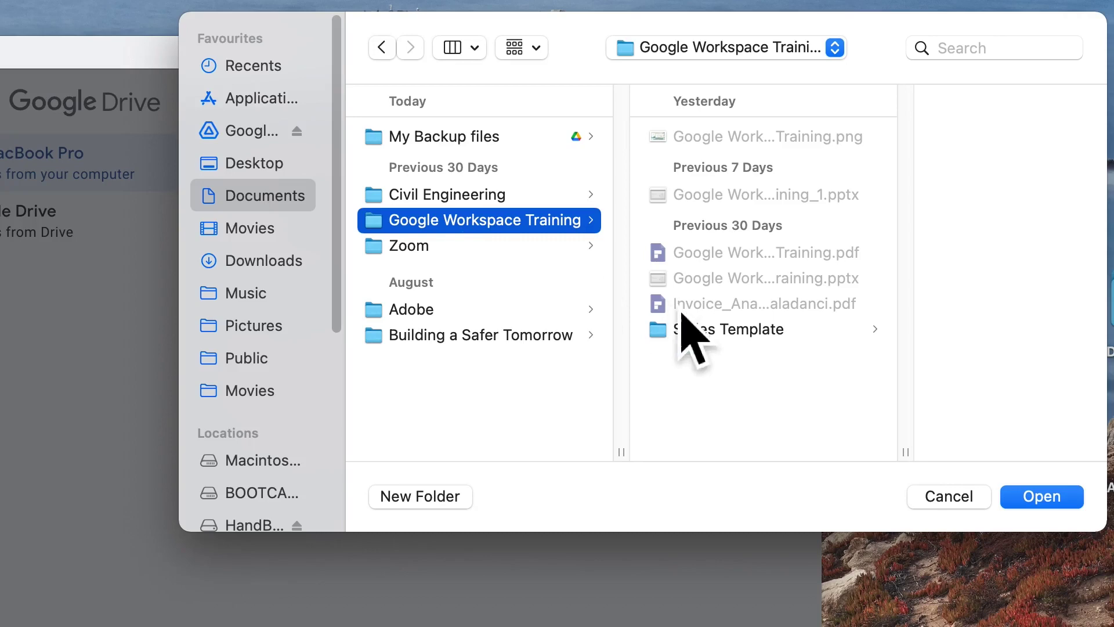
pyautogui.click(1053, 494)
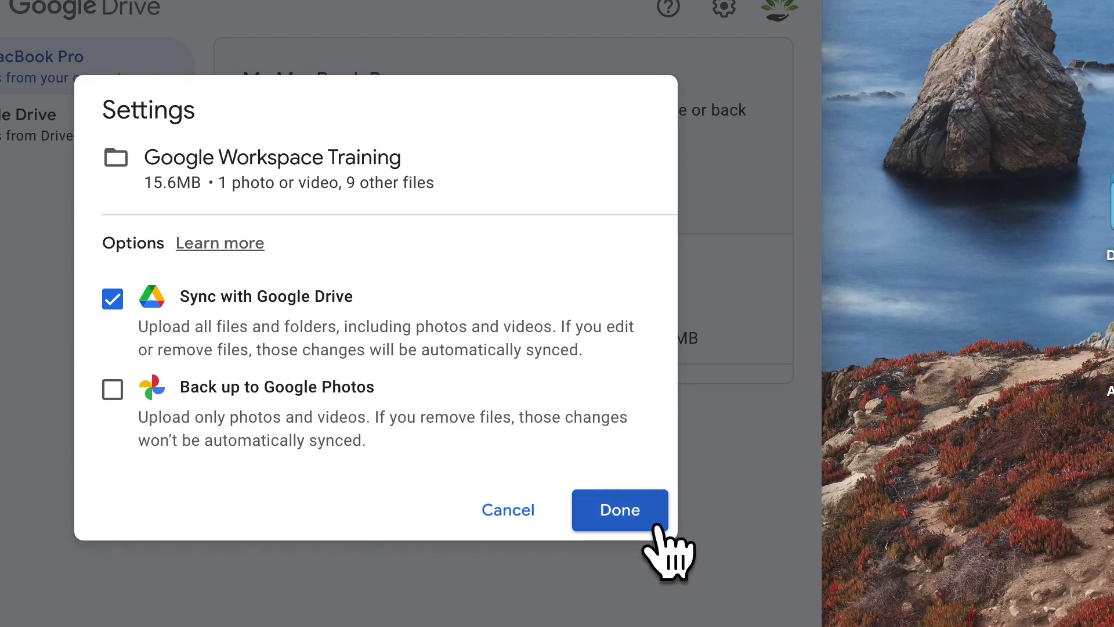
pyautogui.click(634, 523)
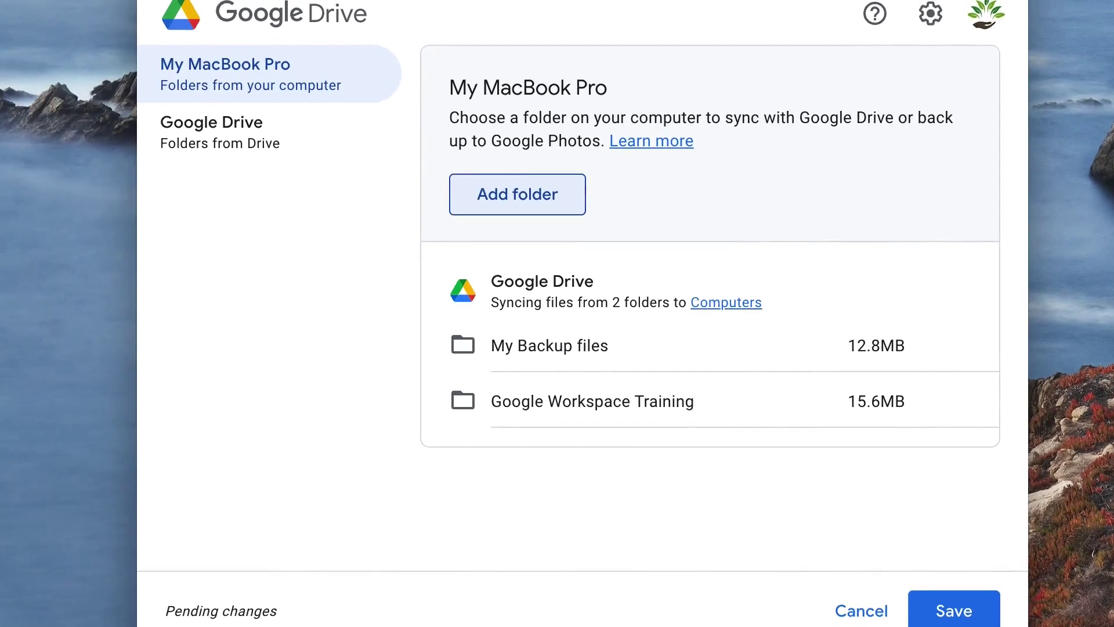
pyautogui.click(276, 145)
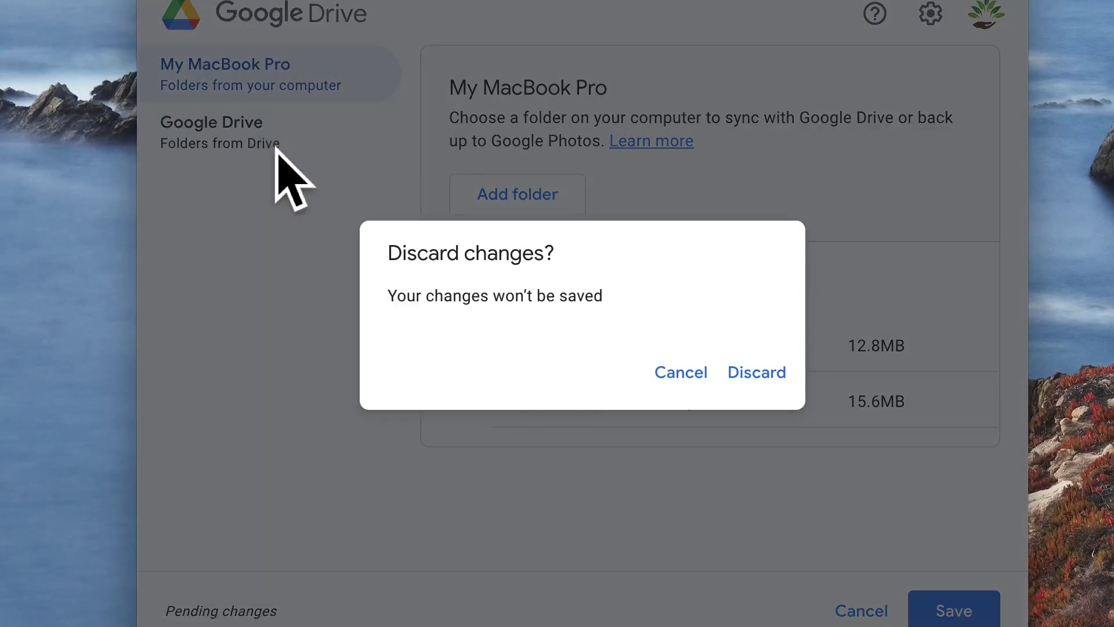
pyautogui.click(685, 376)
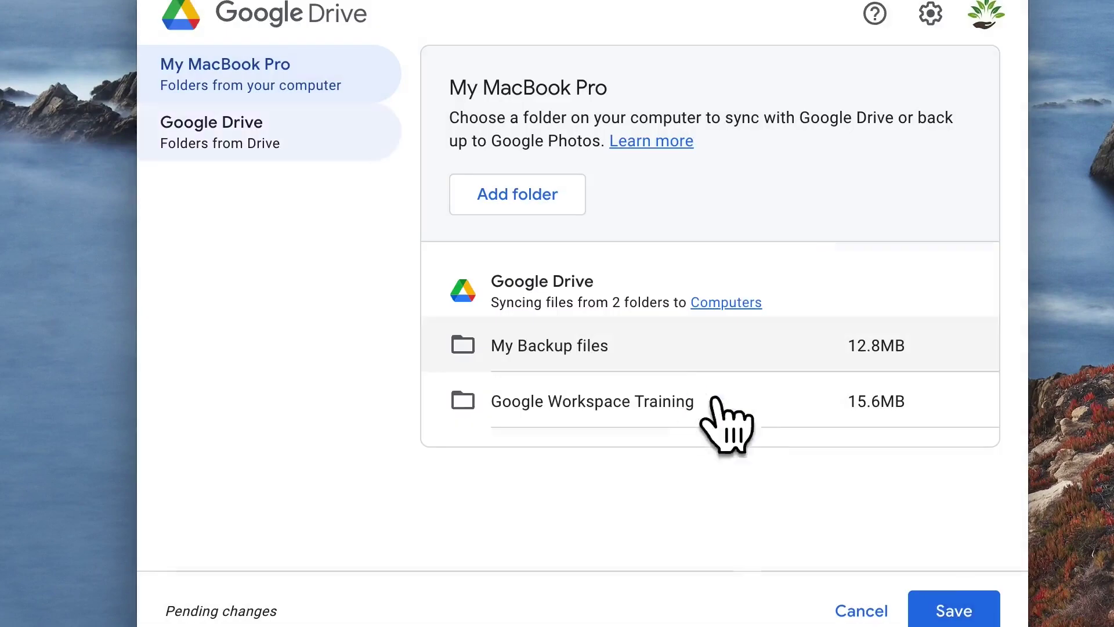
pyautogui.click(946, 612)
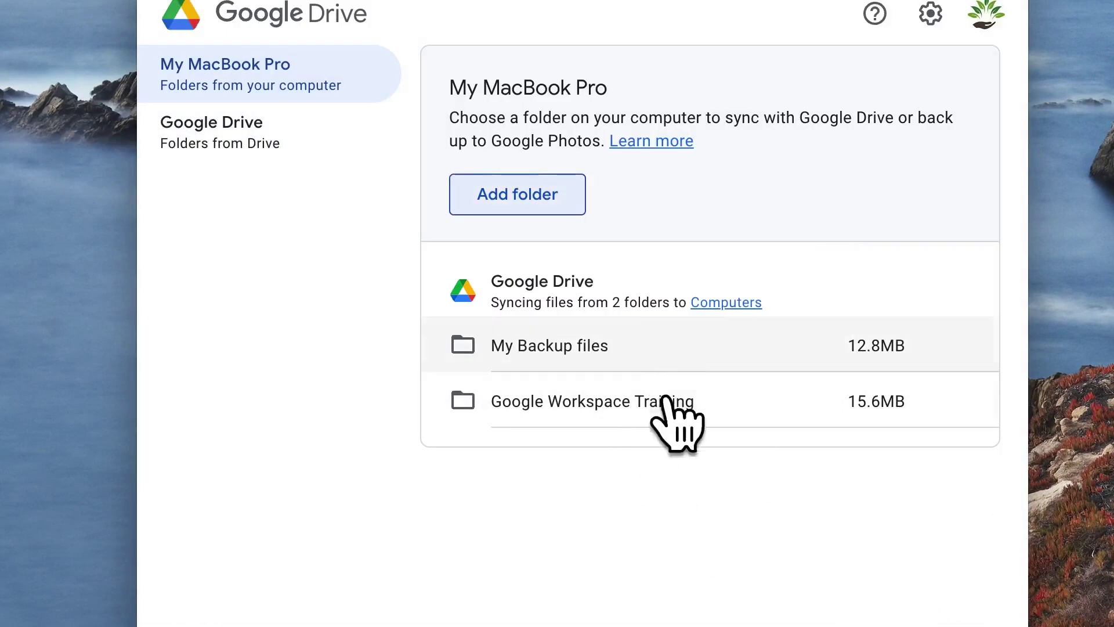
# View the syncing options for folders from Drive, and browse the My Drive files in Finder's Google Drive location
pyautogui.click(270, 149)
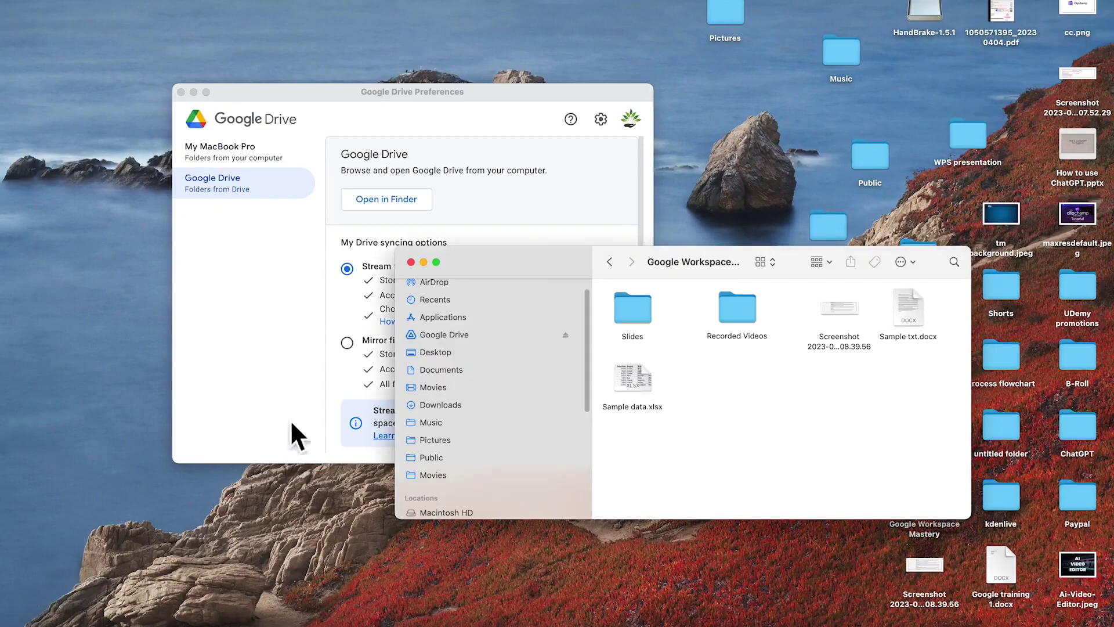
pyautogui.scroll(1, 486, 365)
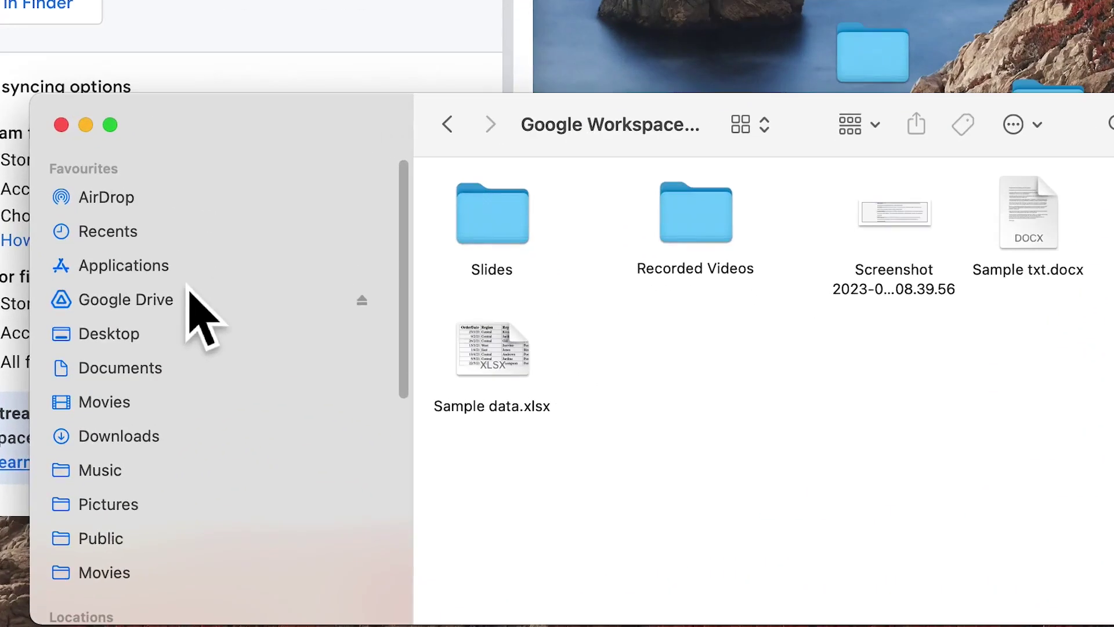
pyautogui.click(177, 301)
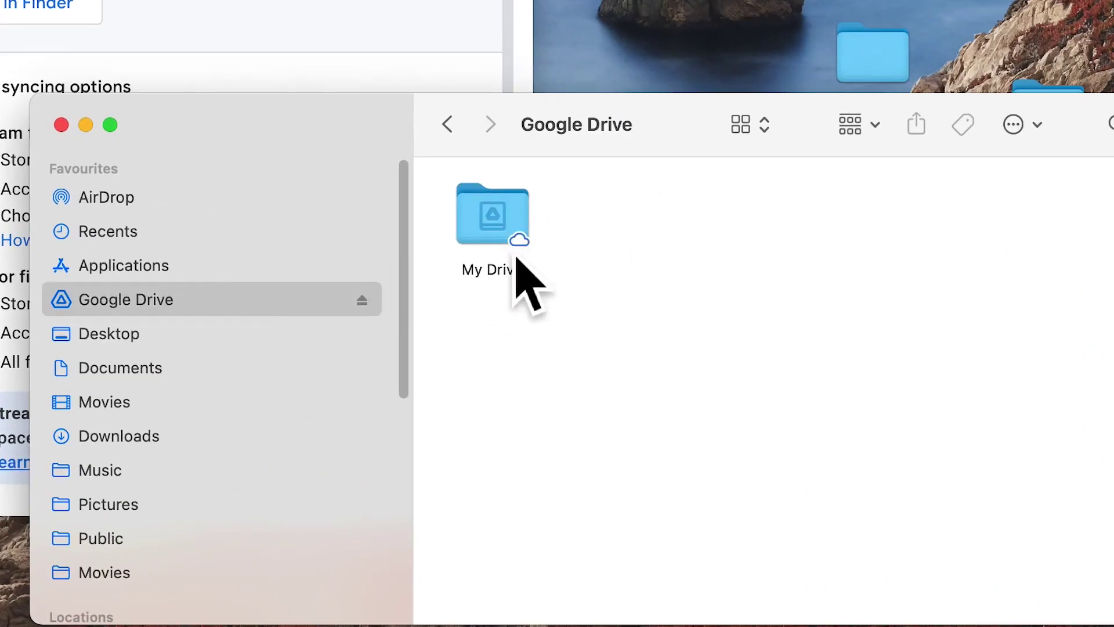
pyautogui.click(503, 235)
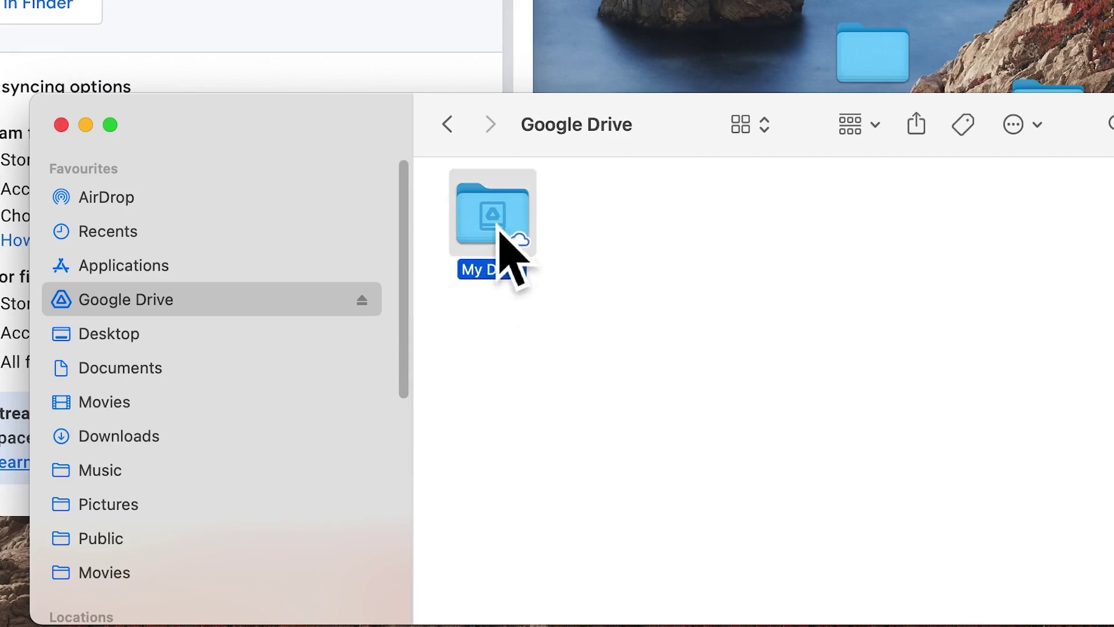
pyautogui.doubleClick(506, 239)
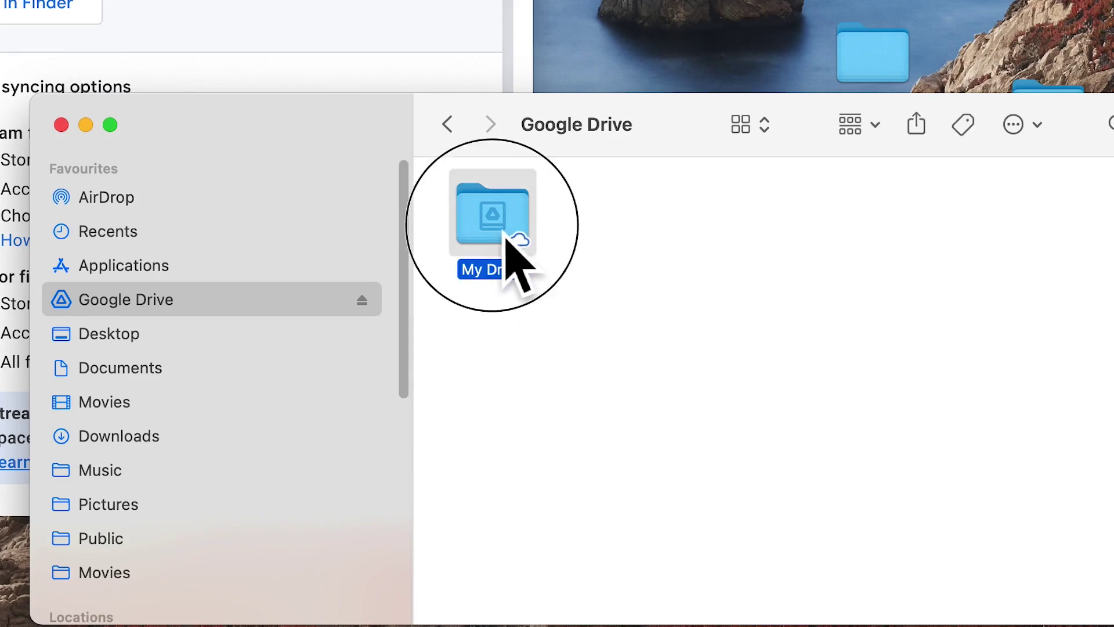
pyautogui.scroll(-2, 693, 388)
pyautogui.scroll(-15, 692, 385)
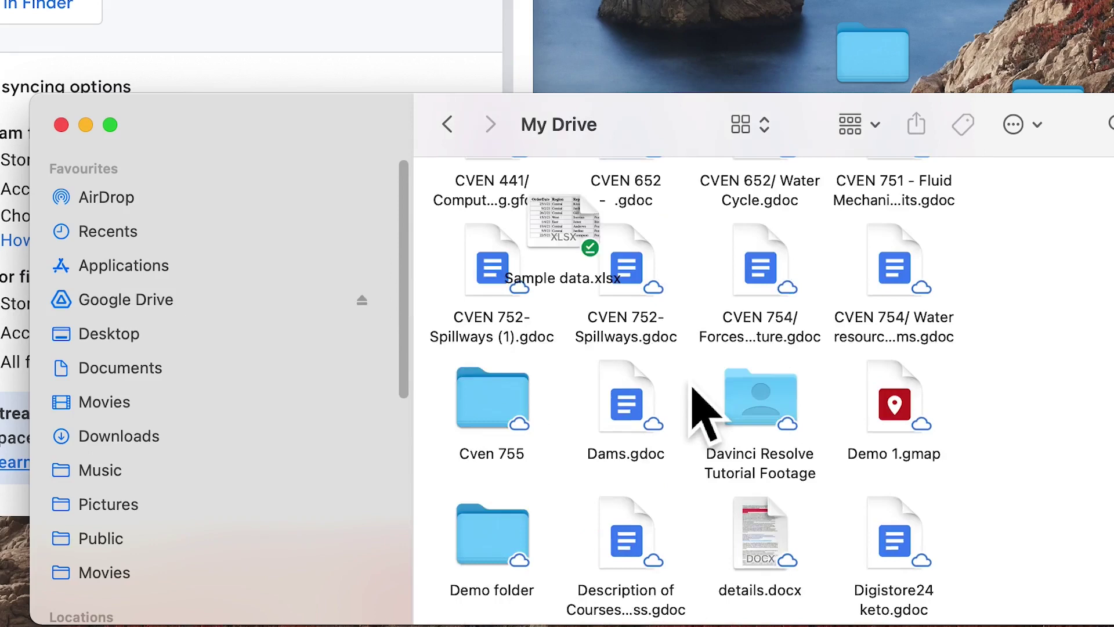
pyautogui.scroll(10, 692, 386)
pyautogui.scroll(8, 692, 387)
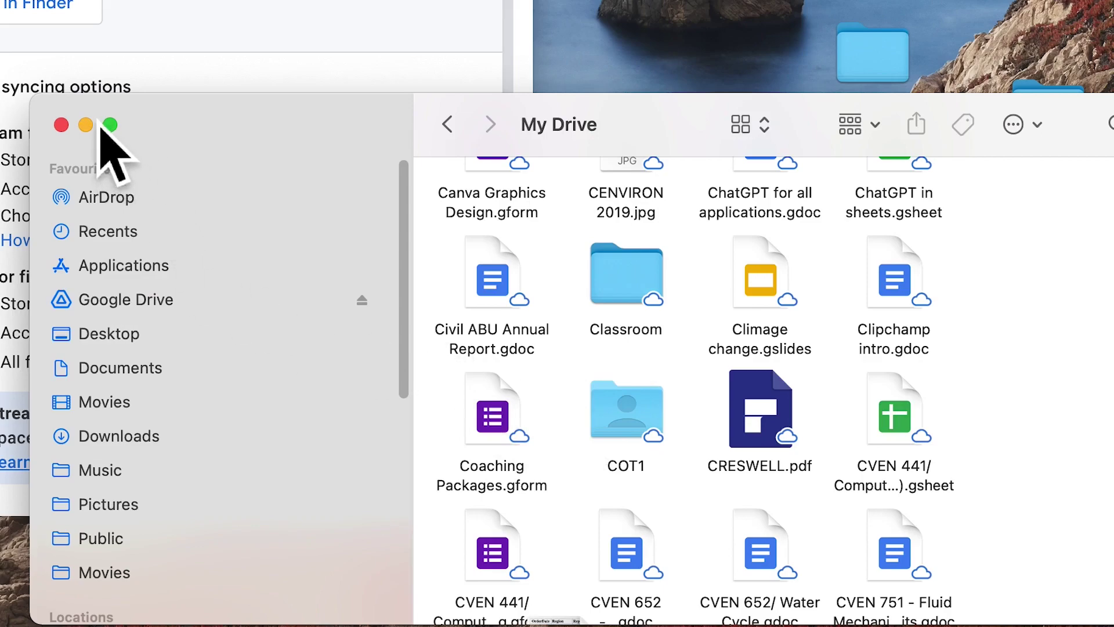
pyautogui.click(61, 125)
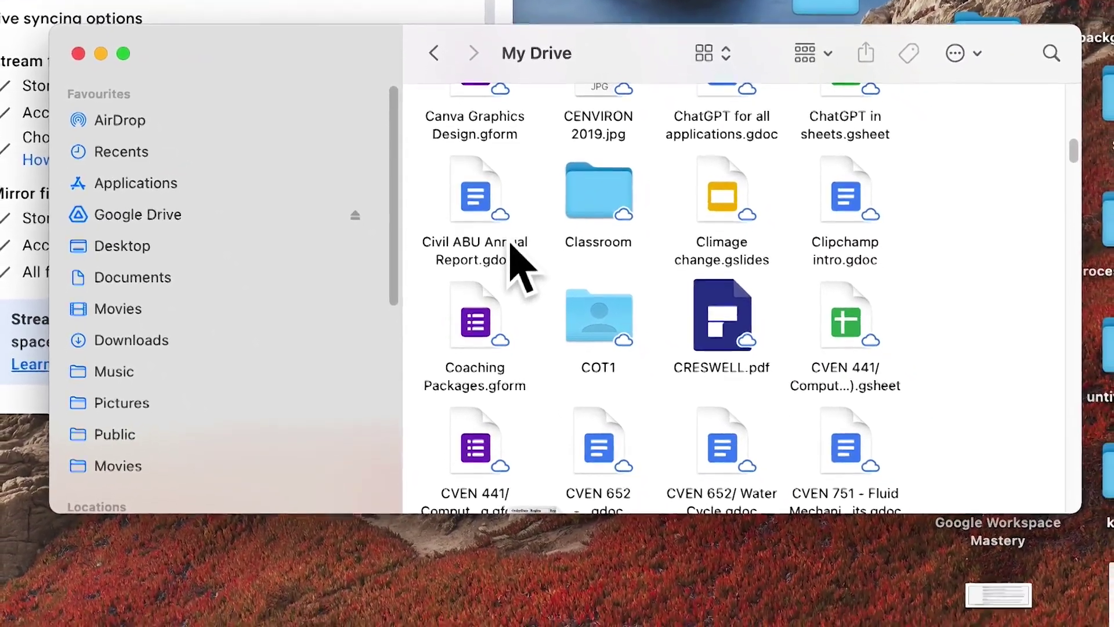
# Make the Affiliate marketing folder in My Drive available offline
pyautogui.scroll(5, 639, 319)
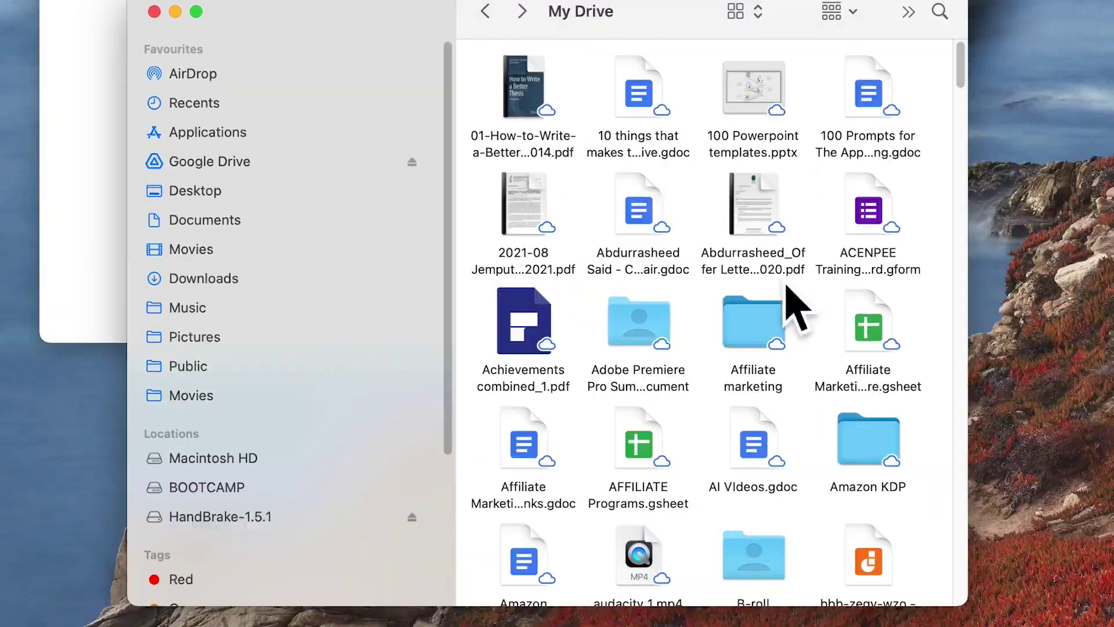
pyautogui.click(740, 406)
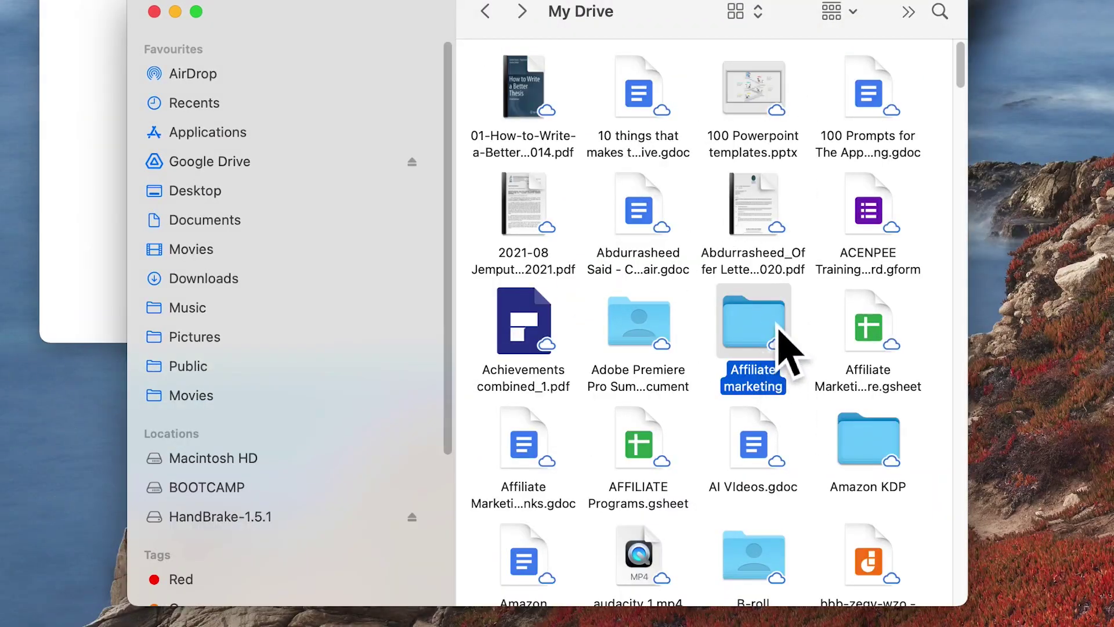
pyautogui.rightClick(779, 336)
pyautogui.moveTo(894, 578)
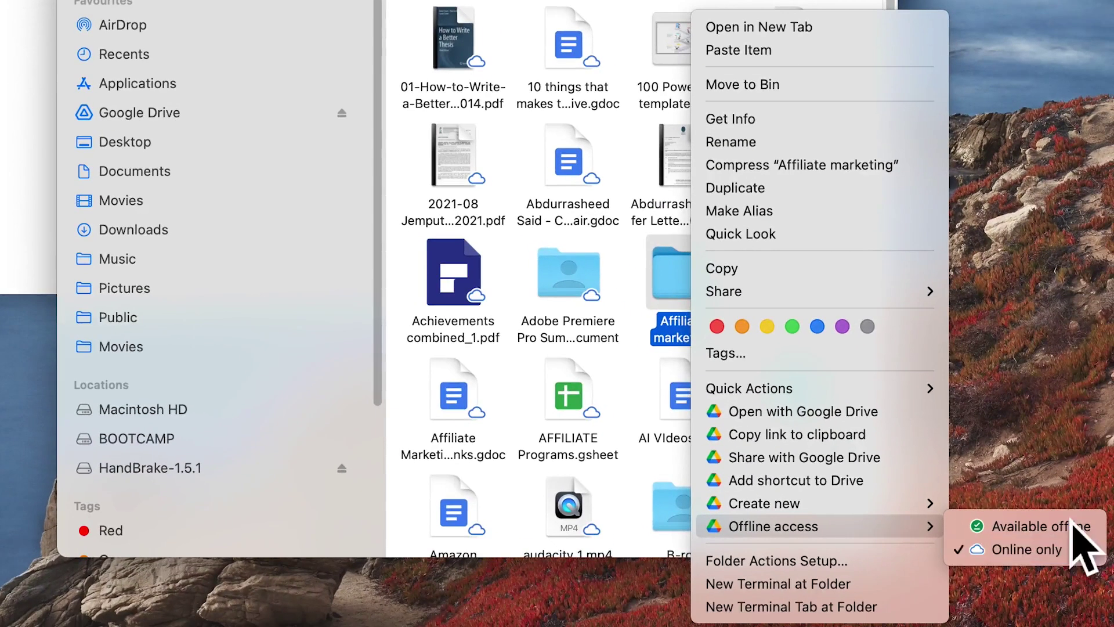
pyautogui.click(1069, 532)
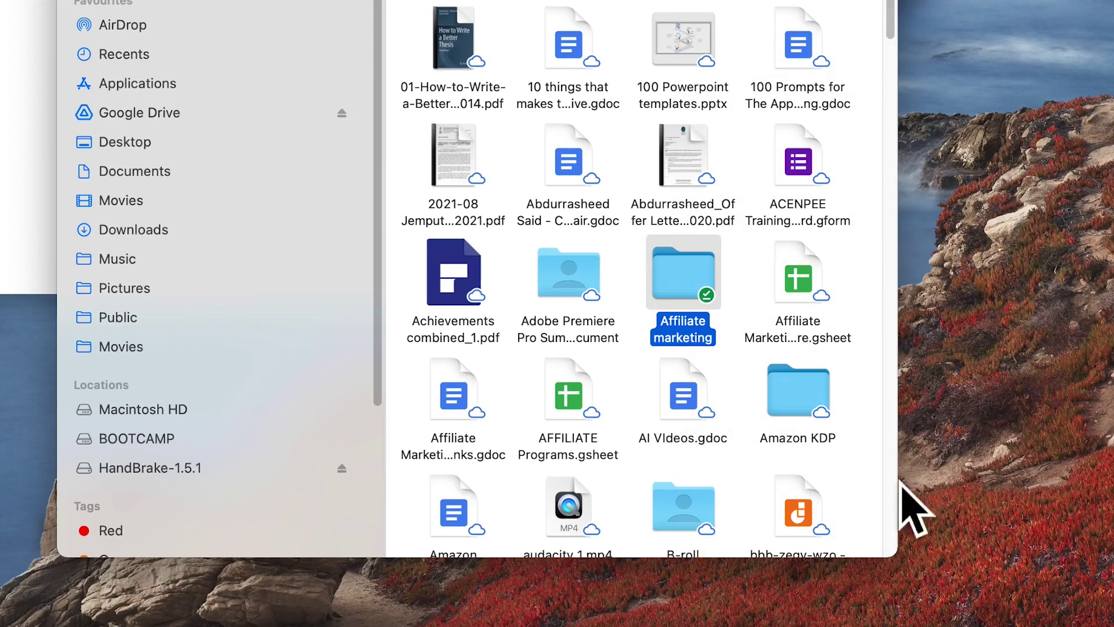
# Set the Affiliate marketing folder's offline access back to Online only
pyautogui.rightClick(706, 340)
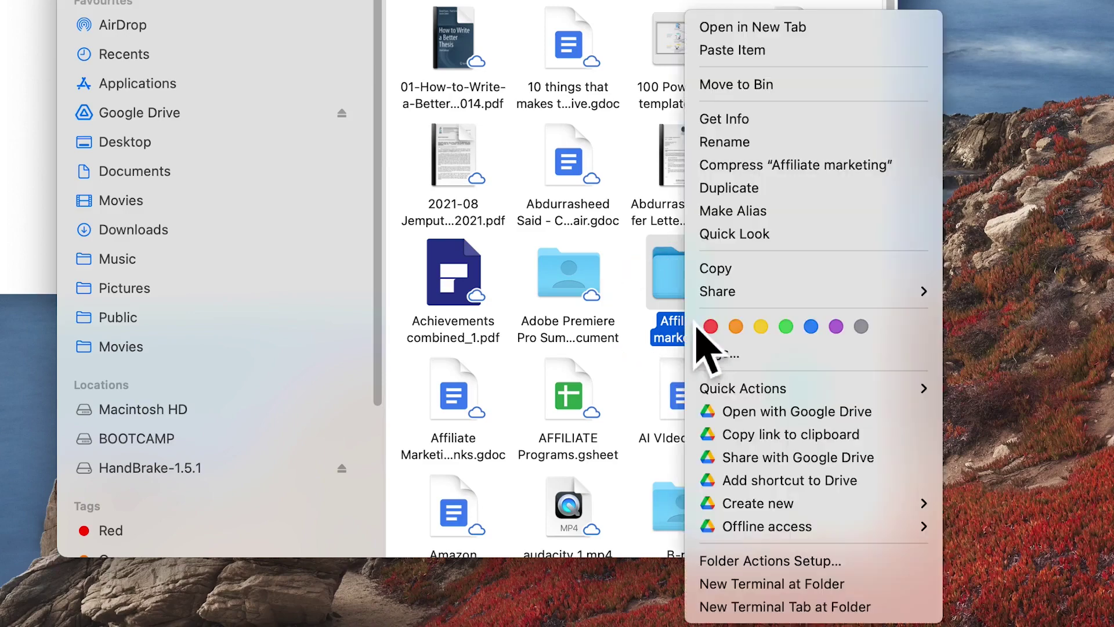
pyautogui.moveTo(808, 523)
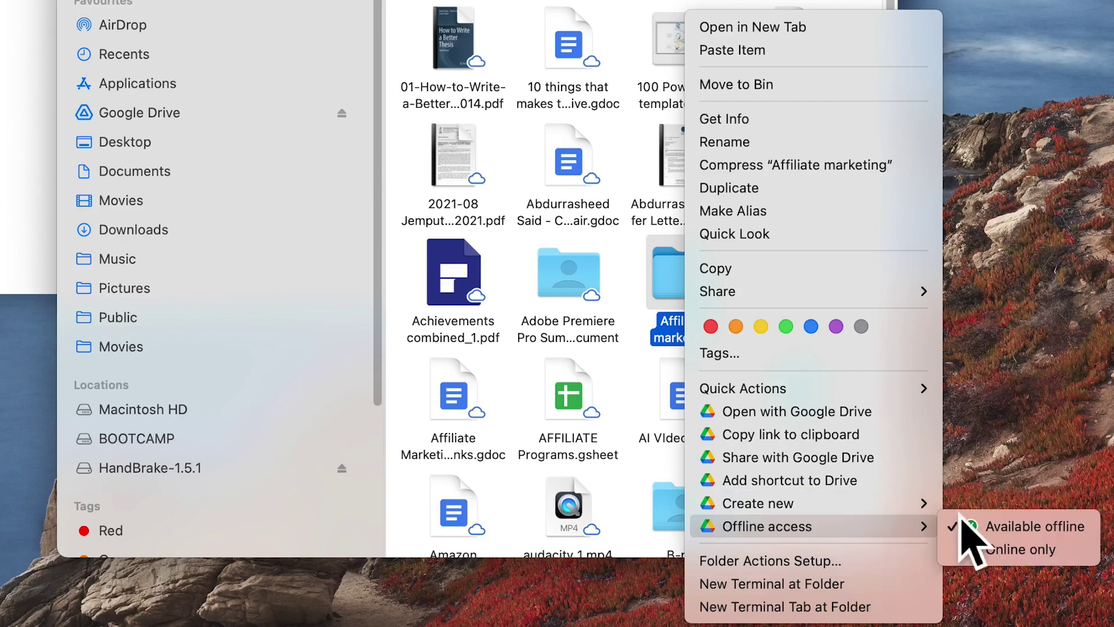
pyautogui.click(1024, 549)
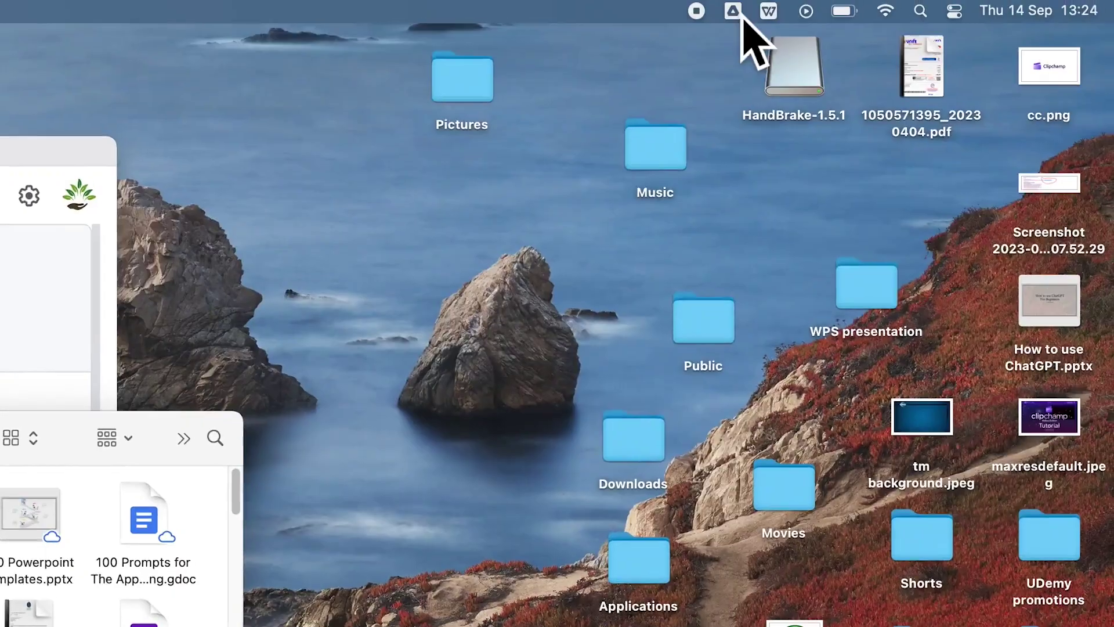
# Review how much computer storage Drive's offline and cached files use, and close the offline files manager
pyautogui.click(738, 16)
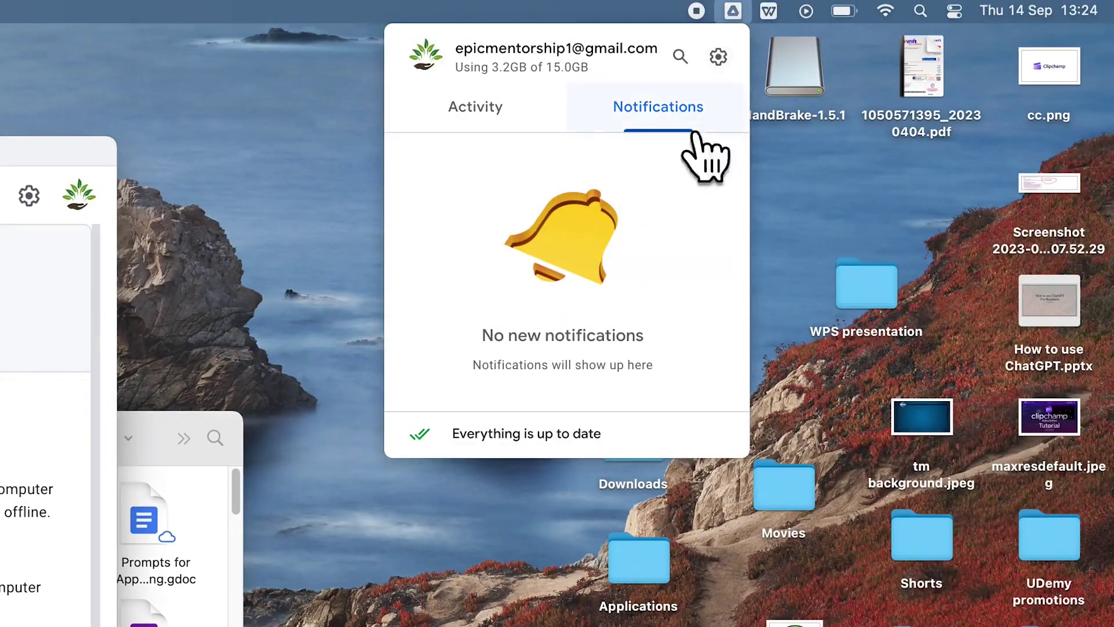
pyautogui.click(718, 57)
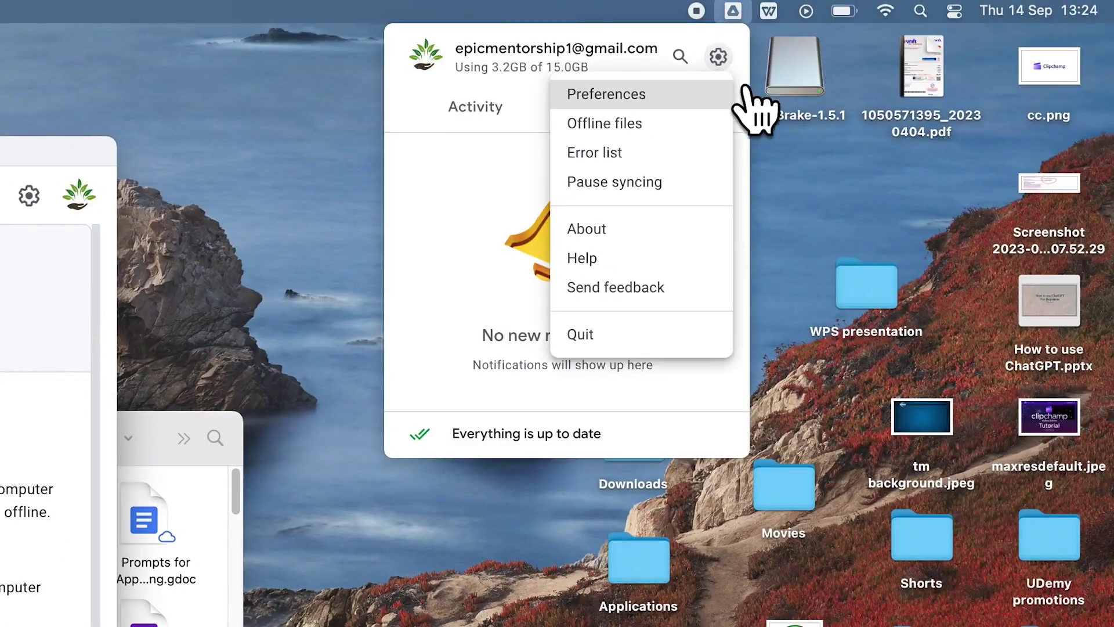
pyautogui.click(688, 138)
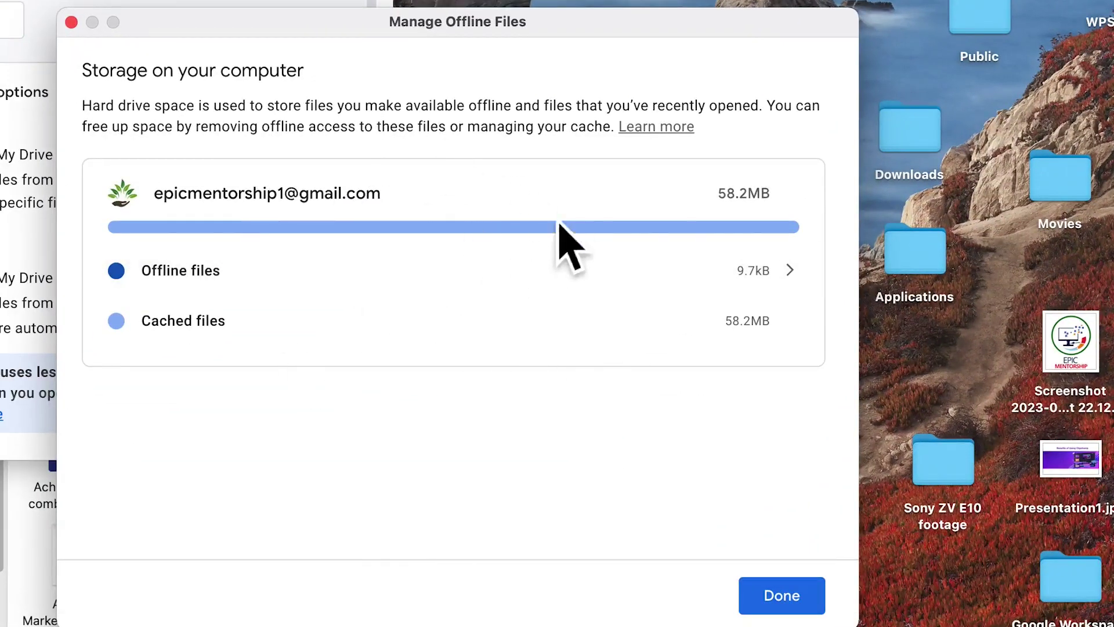
pyautogui.click(801, 587)
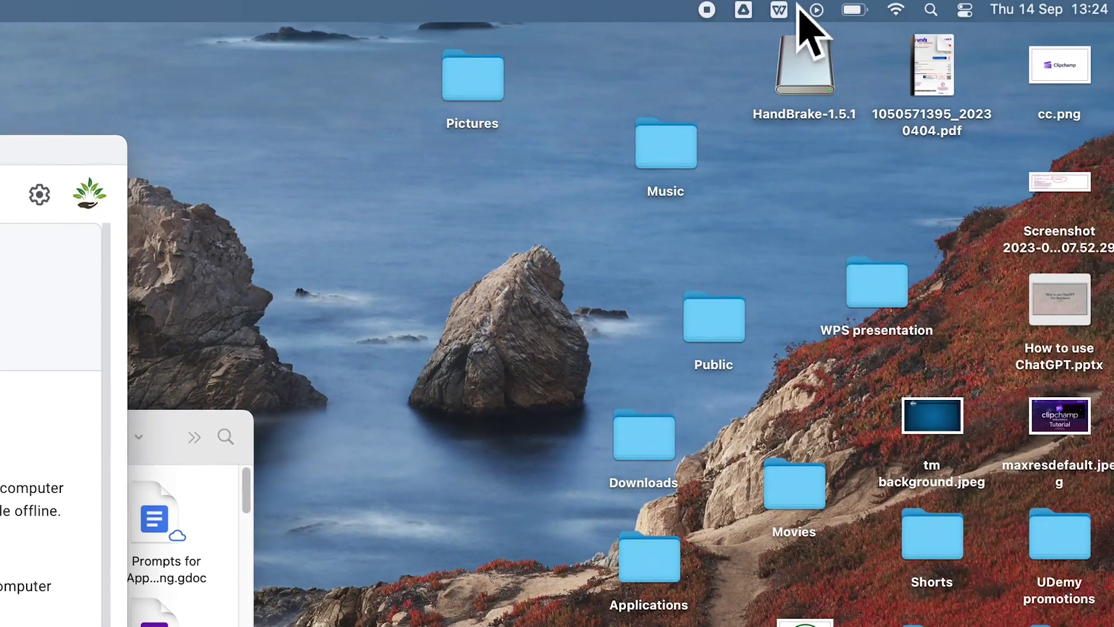
# Reopen the Google Drive desktop preferences at the My Drive syncing options
pyautogui.click(743, 10)
pyautogui.click(728, 55)
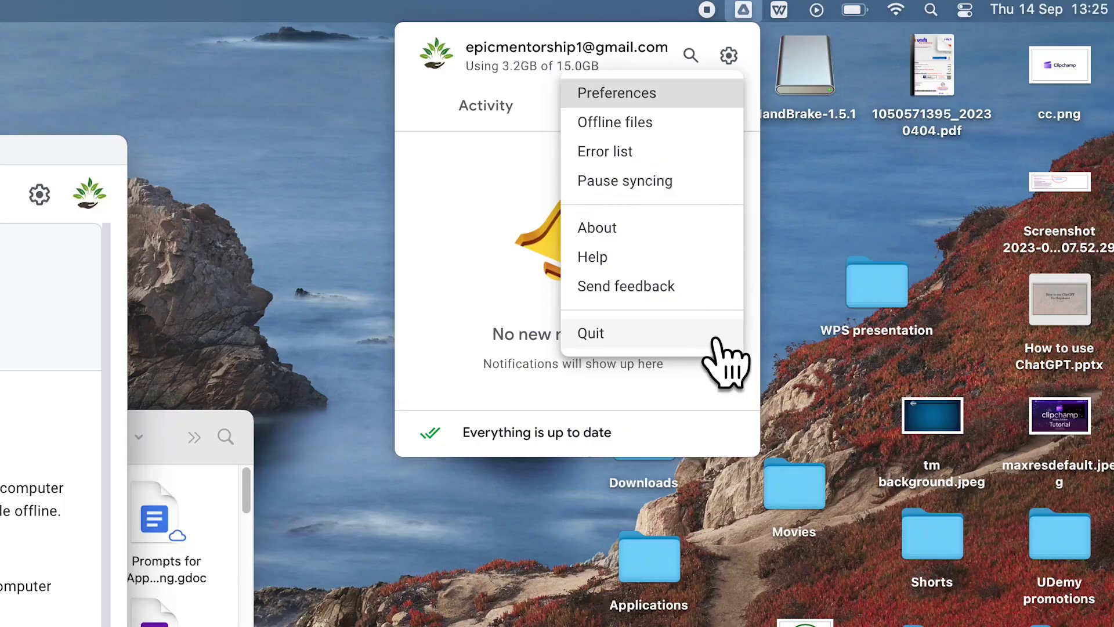
pyautogui.click(617, 93)
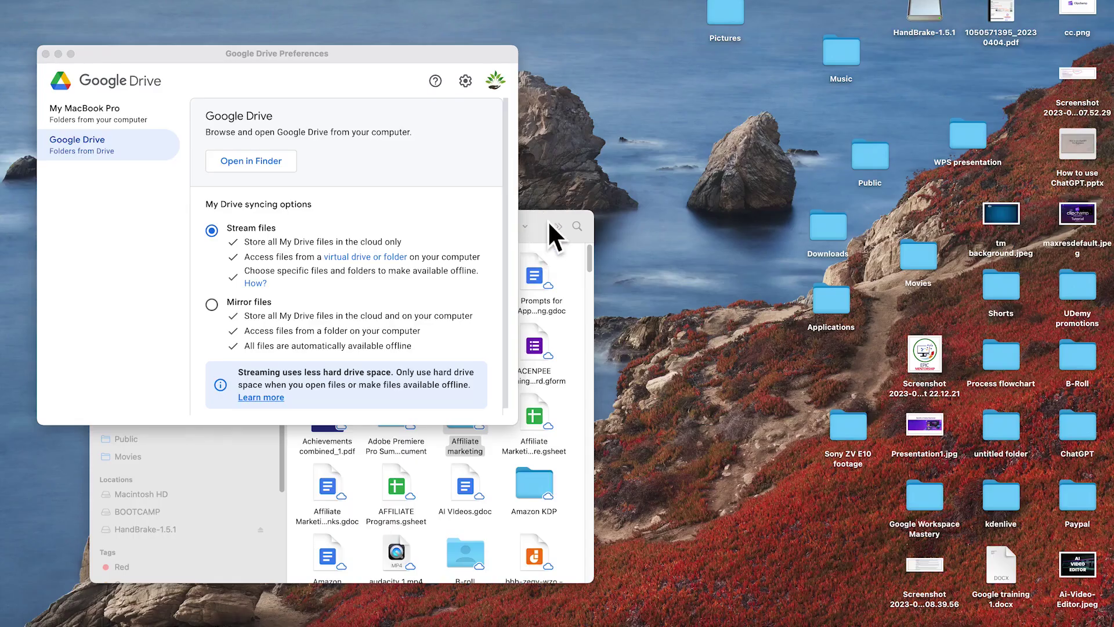
# Open Google Drive's My Drive folder in Finder and try to add the desktop screenshot ending in 22.12.21 to it
pyautogui.moveTo(549, 223); pyautogui.dragTo(616, 104)
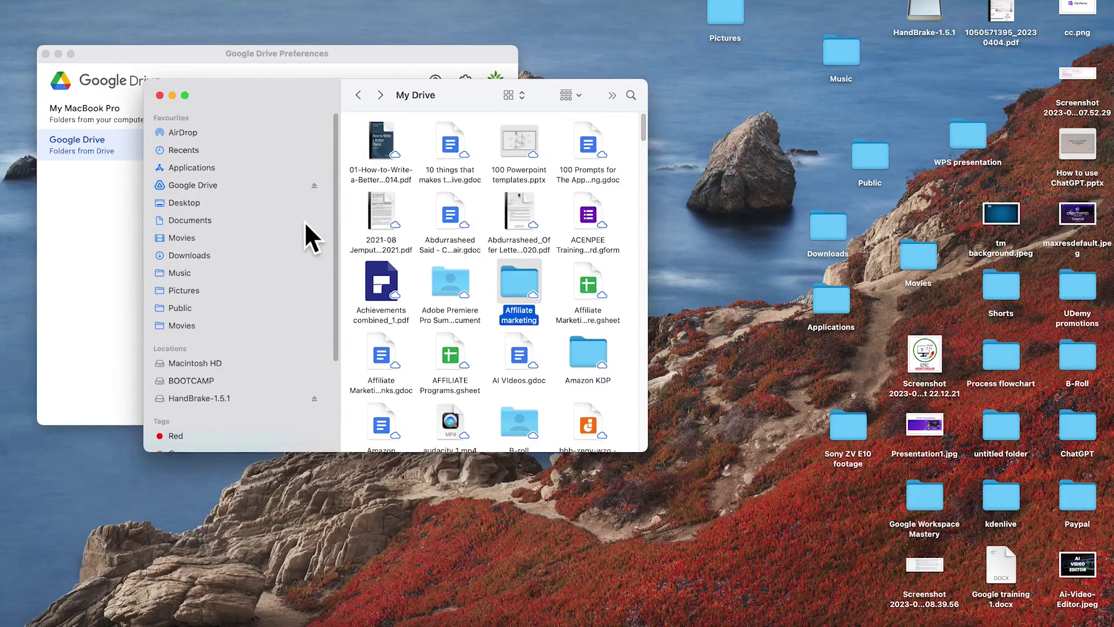
pyautogui.click(224, 186)
pyautogui.click(394, 145)
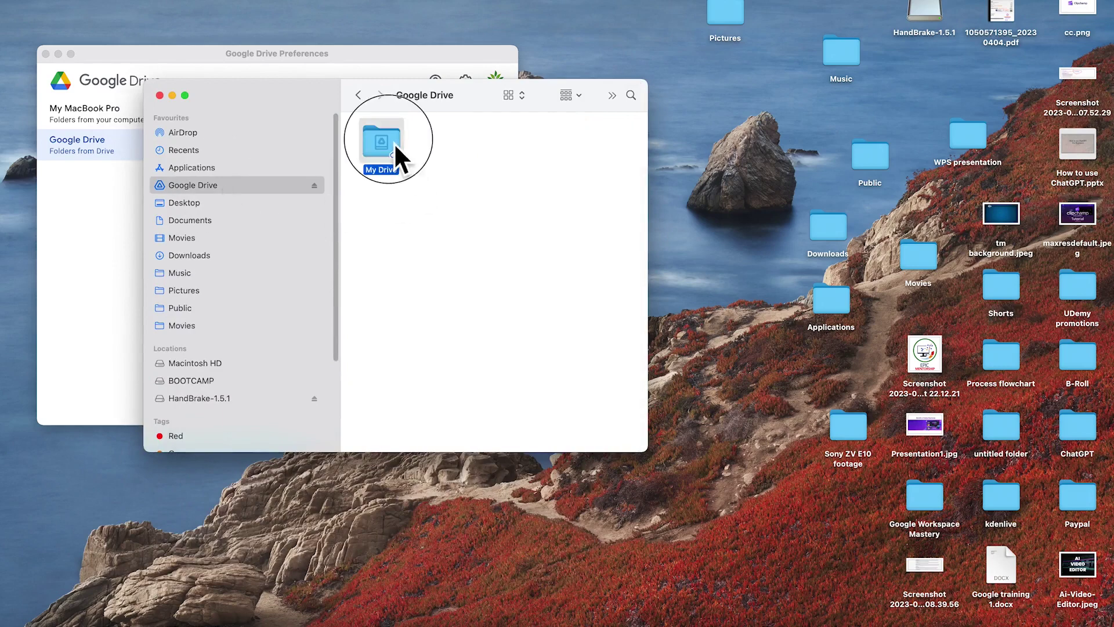
pyautogui.doubleClick(395, 143)
pyautogui.moveTo(940, 360); pyautogui.dragTo(593, 412)
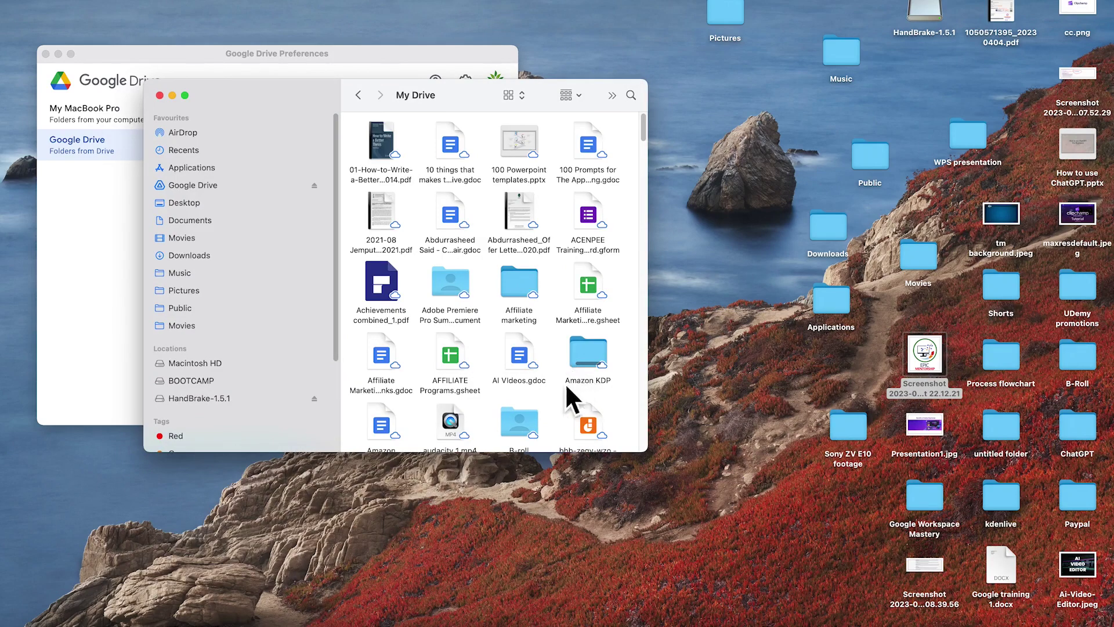
# Move Presentation1.jpg from the desktop into Documents' My Backup files folder and check the Google Drive sync activity
pyautogui.click(190, 220)
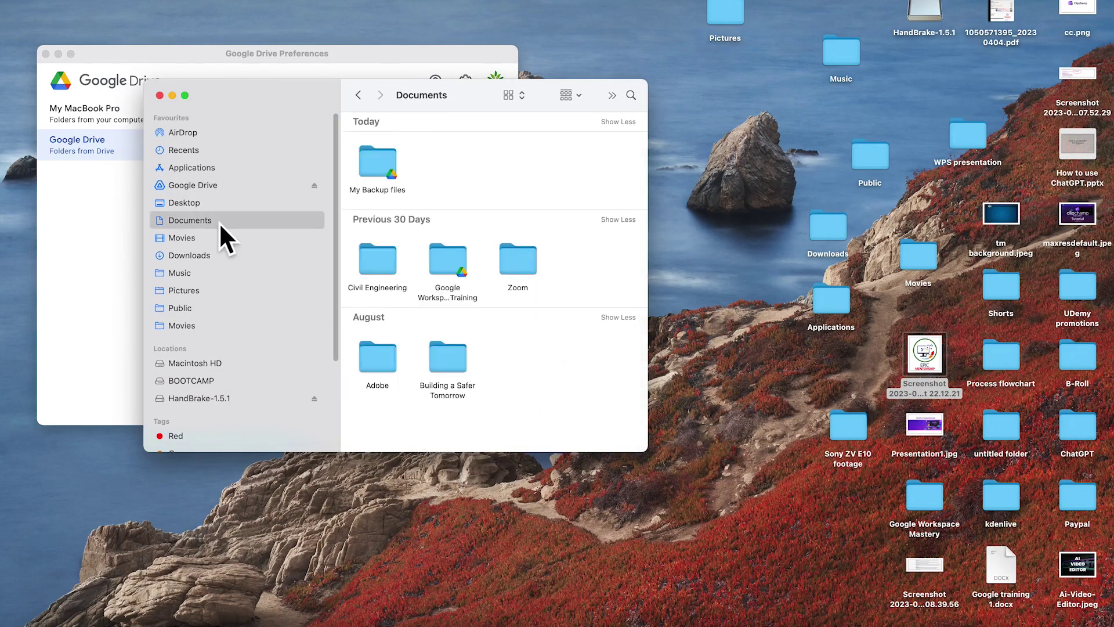
pyautogui.doubleClick(388, 167)
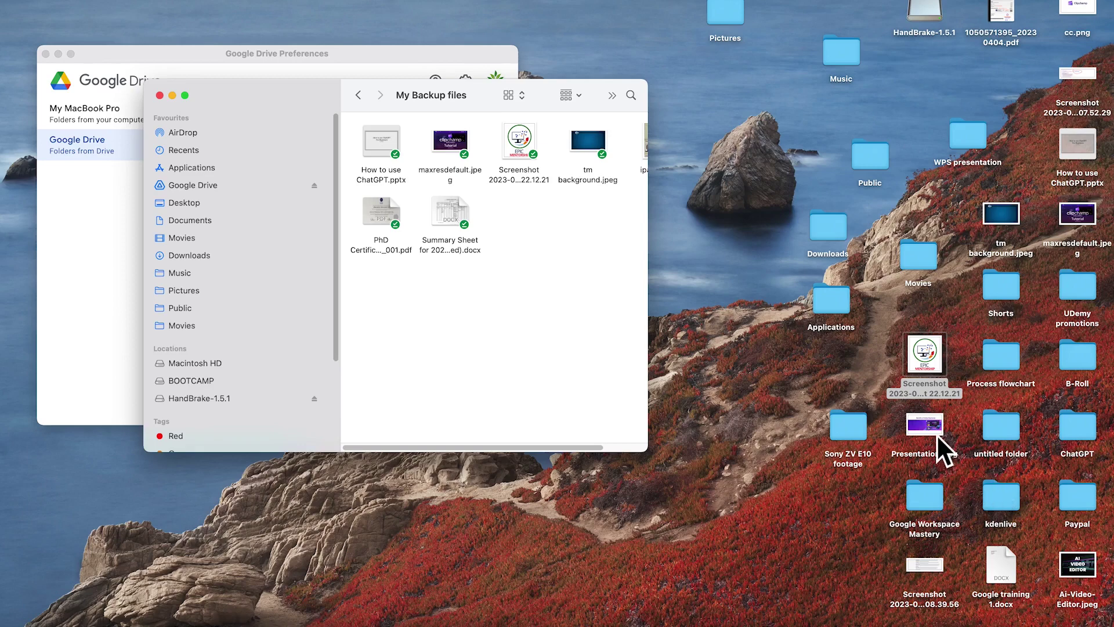
pyautogui.moveTo(912, 428); pyautogui.dragTo(524, 322)
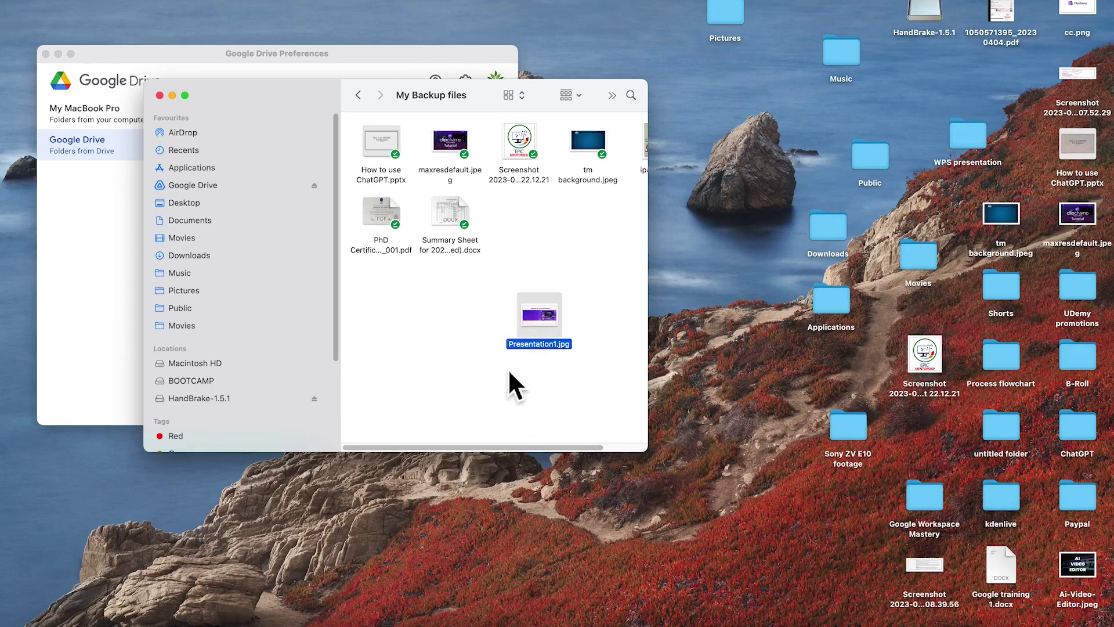
pyautogui.click(533, 384)
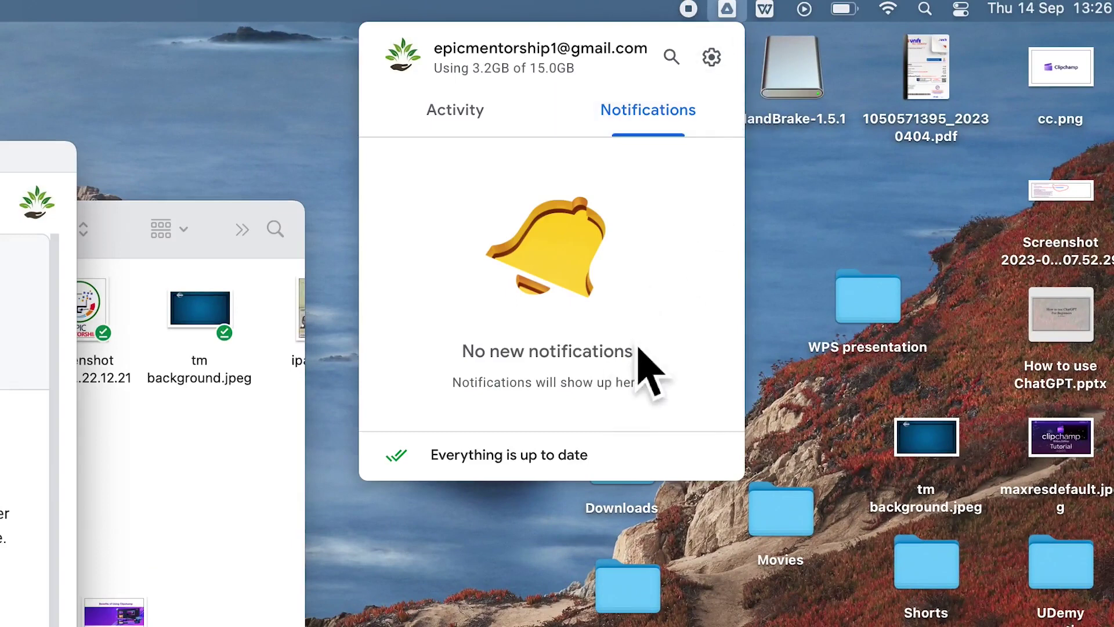
pyautogui.click(490, 110)
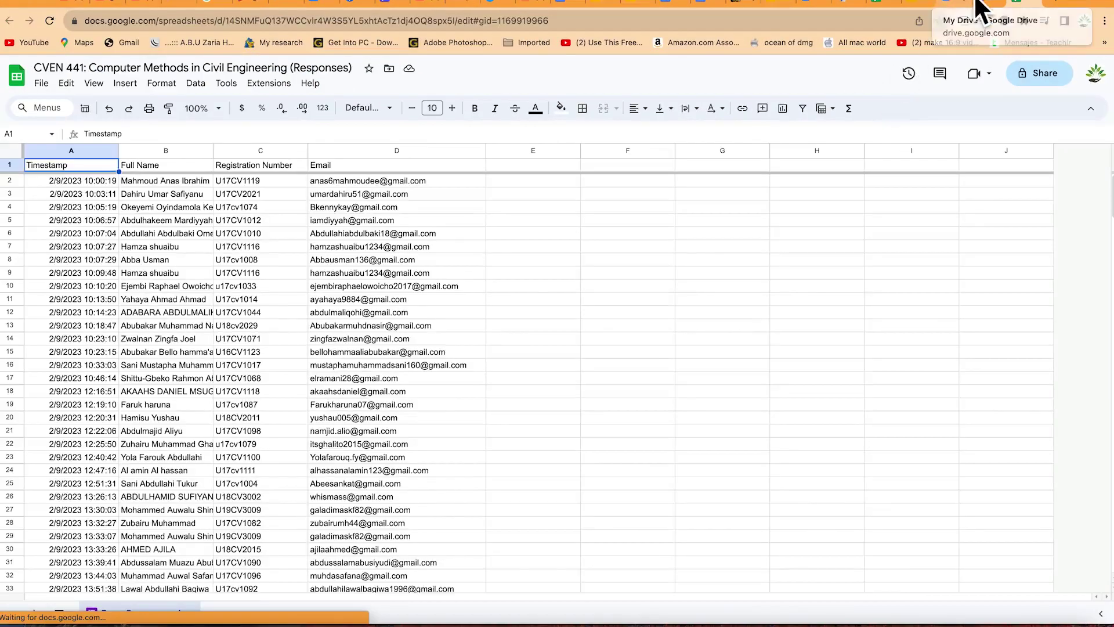
# Go to Google Drive in the browser and switch from the account without synced computers to the one used for desktop syncing
pyautogui.click(958, 8)
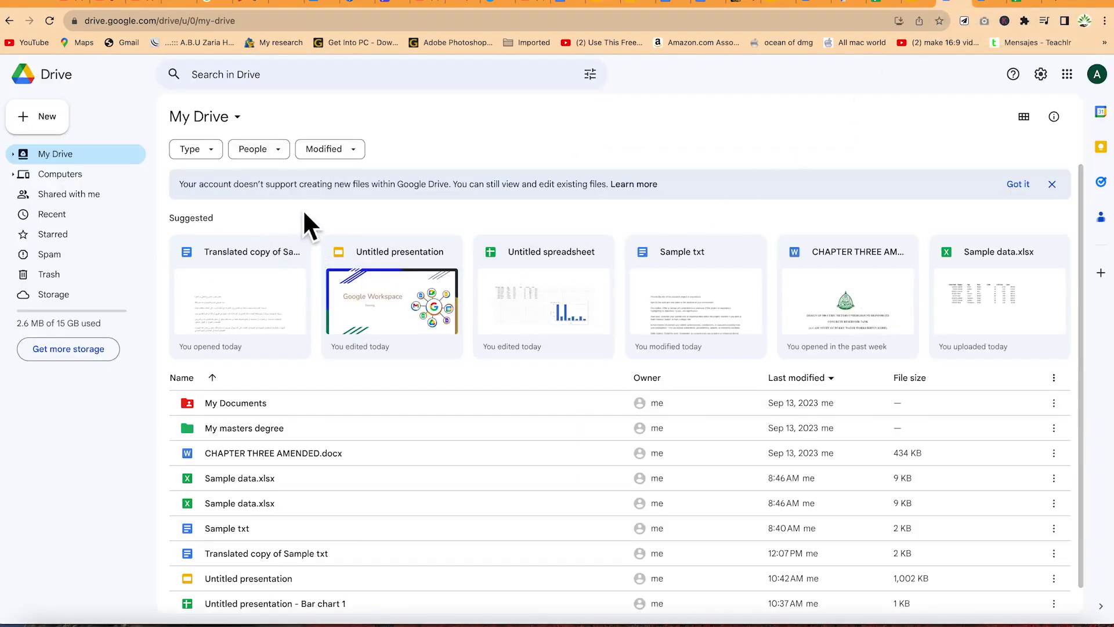
pyautogui.click(51, 176)
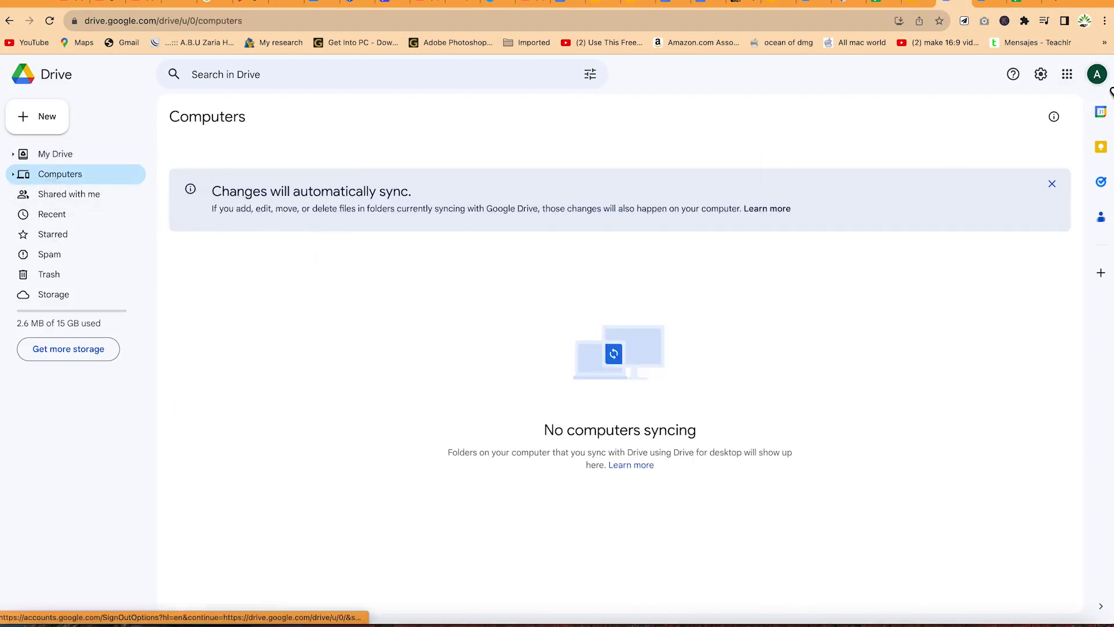
pyautogui.click(1097, 74)
pyautogui.click(951, 304)
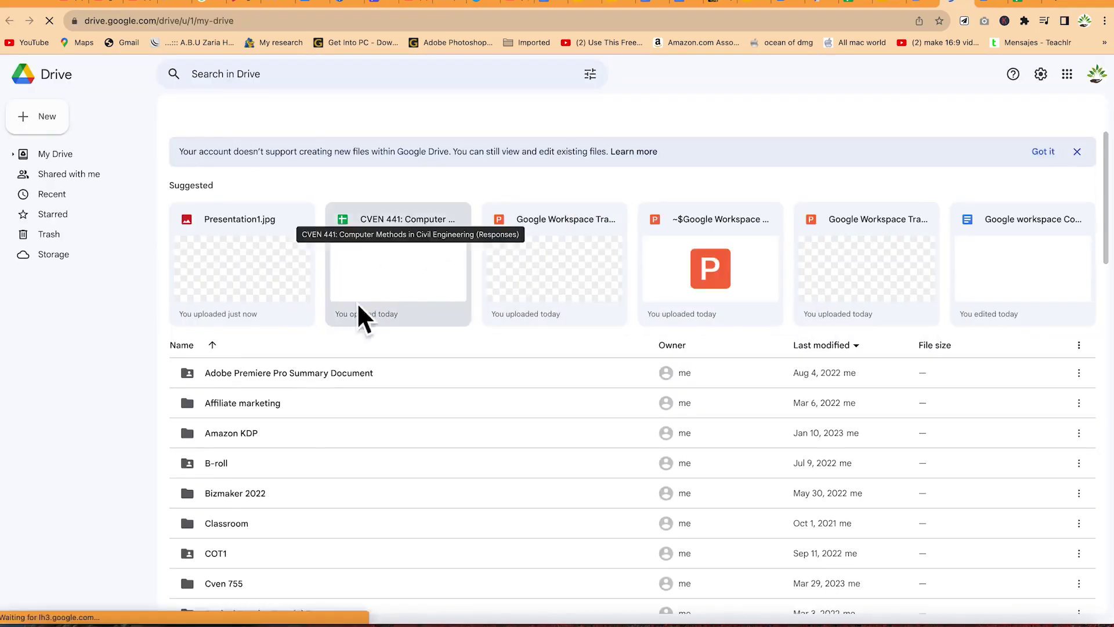
# Find Presentation1.jpg in My Backup files under the synced My MacBook Pro computer, preview it, and close the preview
pyautogui.click(86, 174)
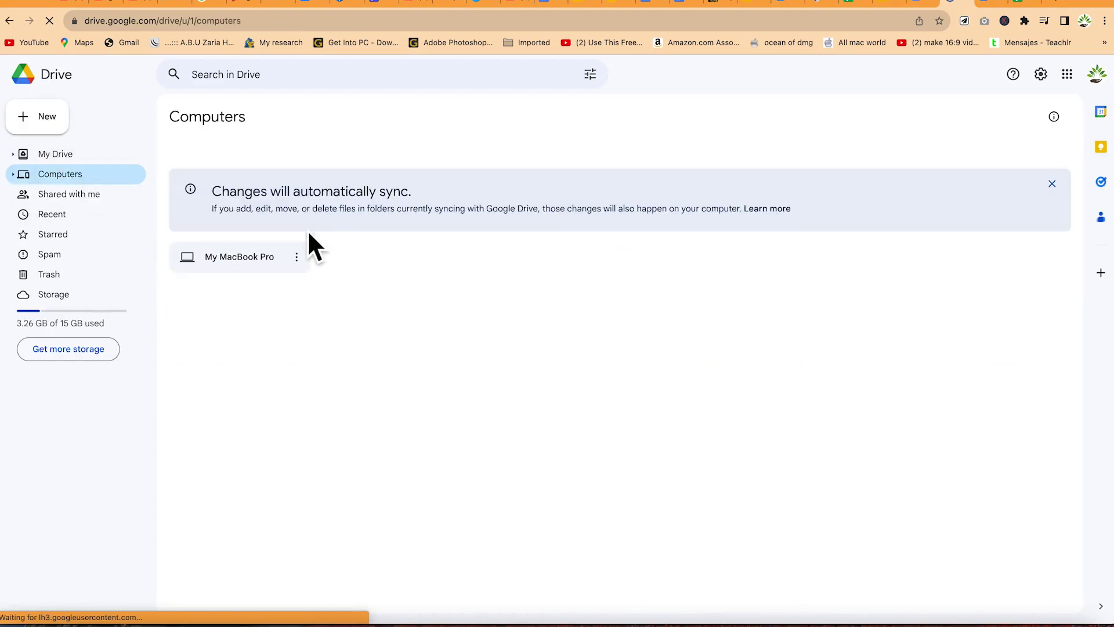
pyautogui.doubleClick(274, 262)
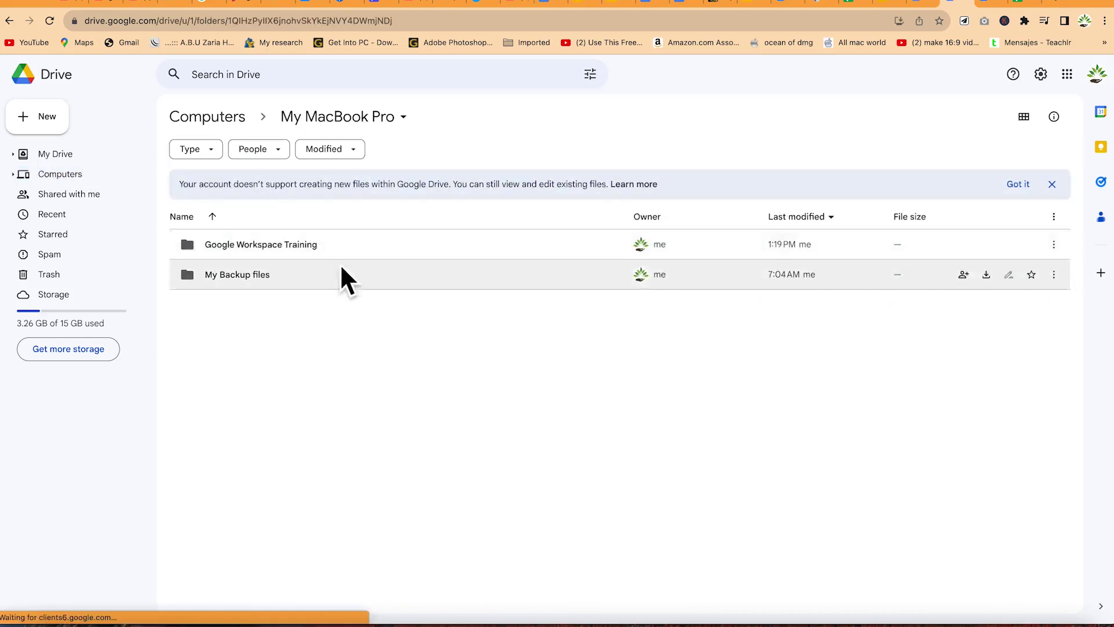
pyautogui.doubleClick(297, 283)
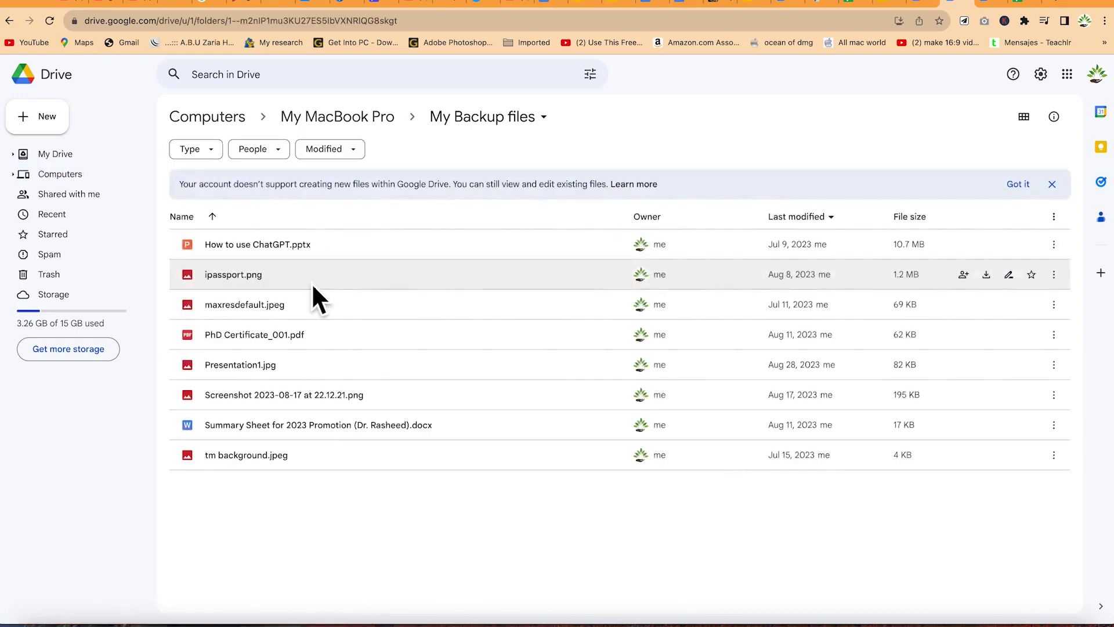
pyautogui.click(320, 451)
pyautogui.doubleClick(410, 367)
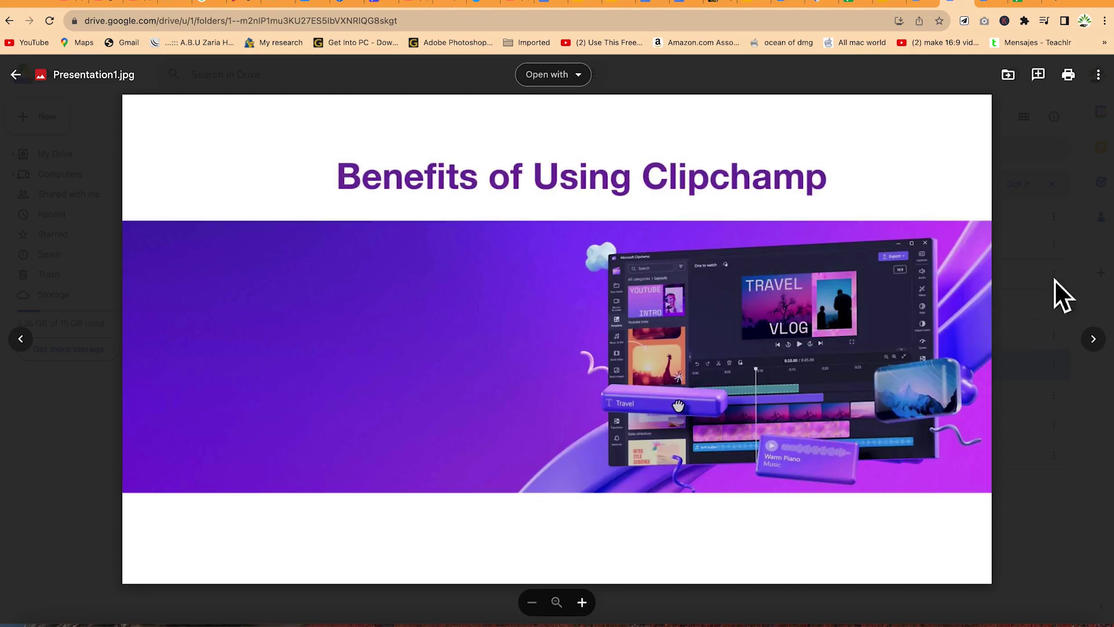
pyautogui.press('Escape')
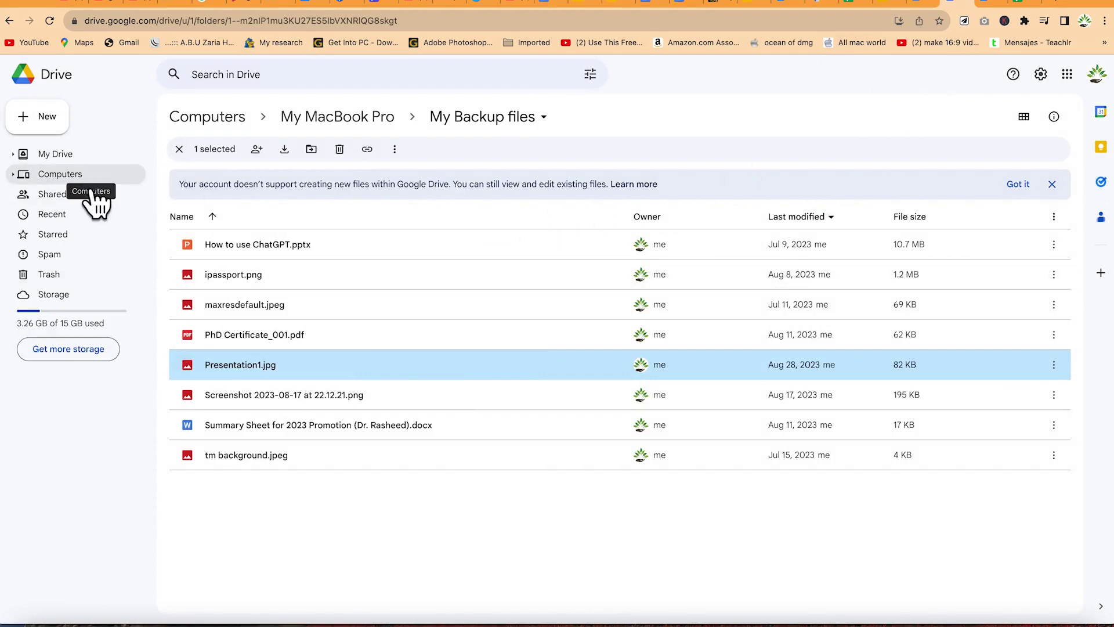
# Compare My Drive's contents on the web with the My Drive folder in Finder, and close the Finder window
pyautogui.click(79, 154)
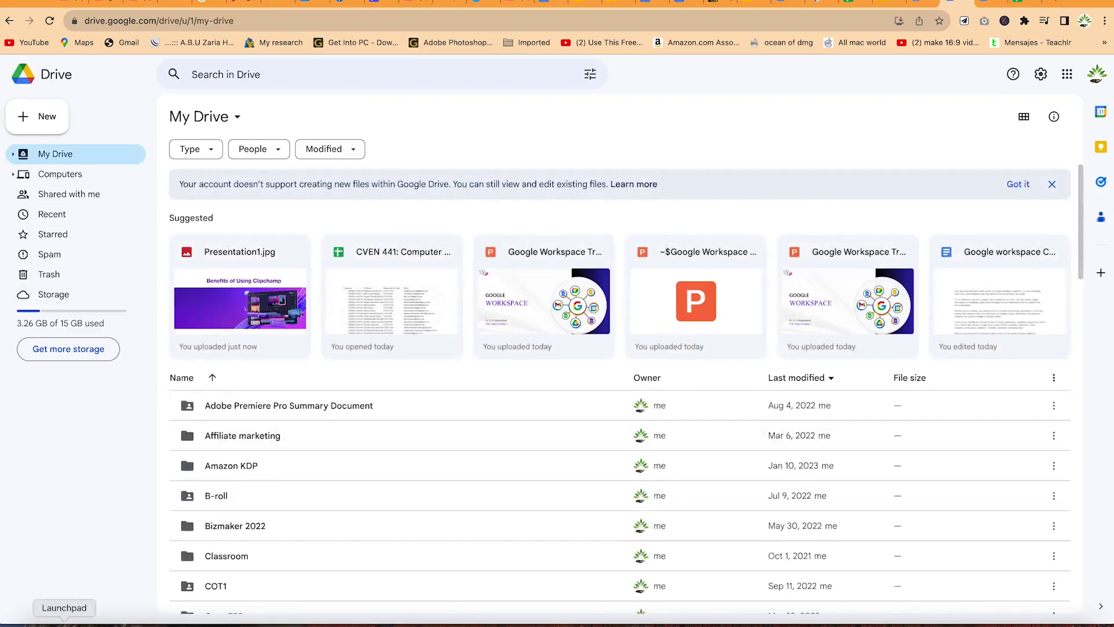
pyautogui.click(35, 621)
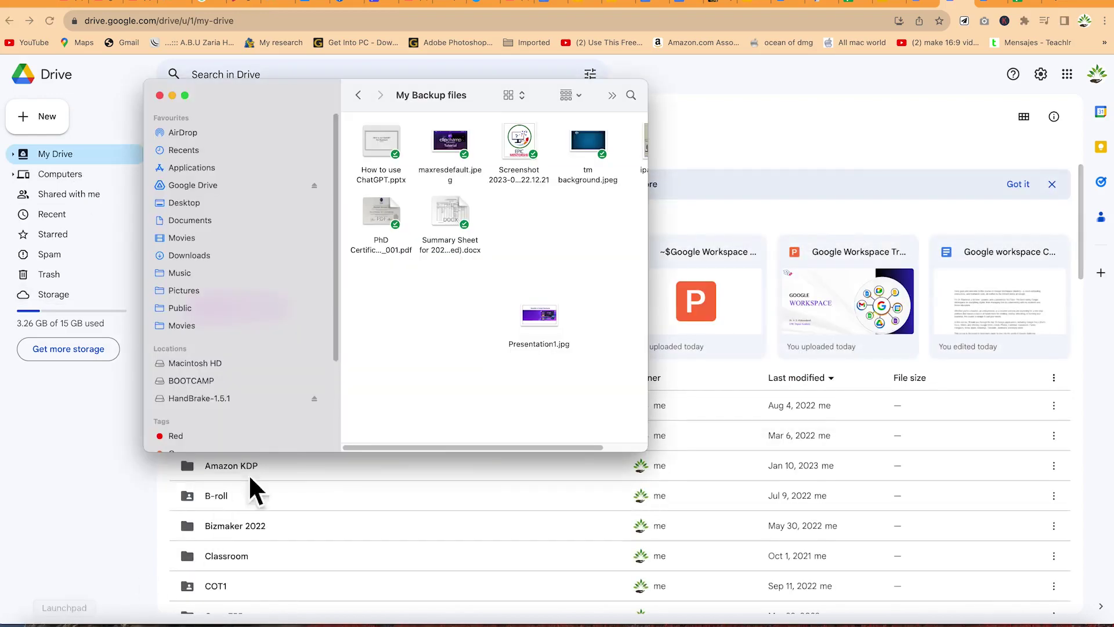
pyautogui.click(216, 185)
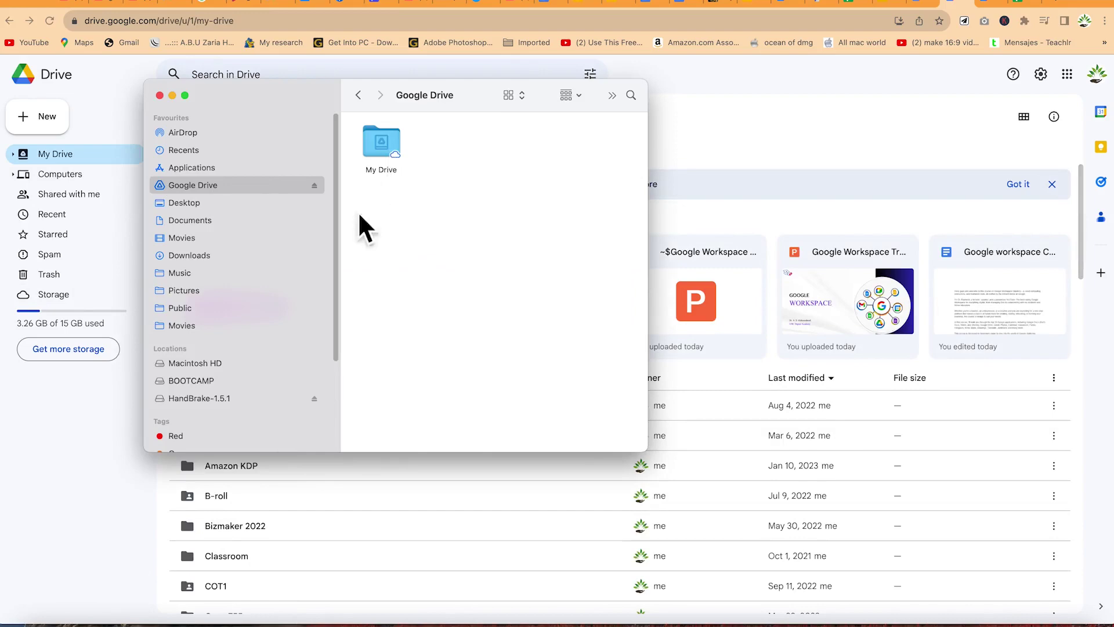
pyautogui.scroll(-10, 862, 404)
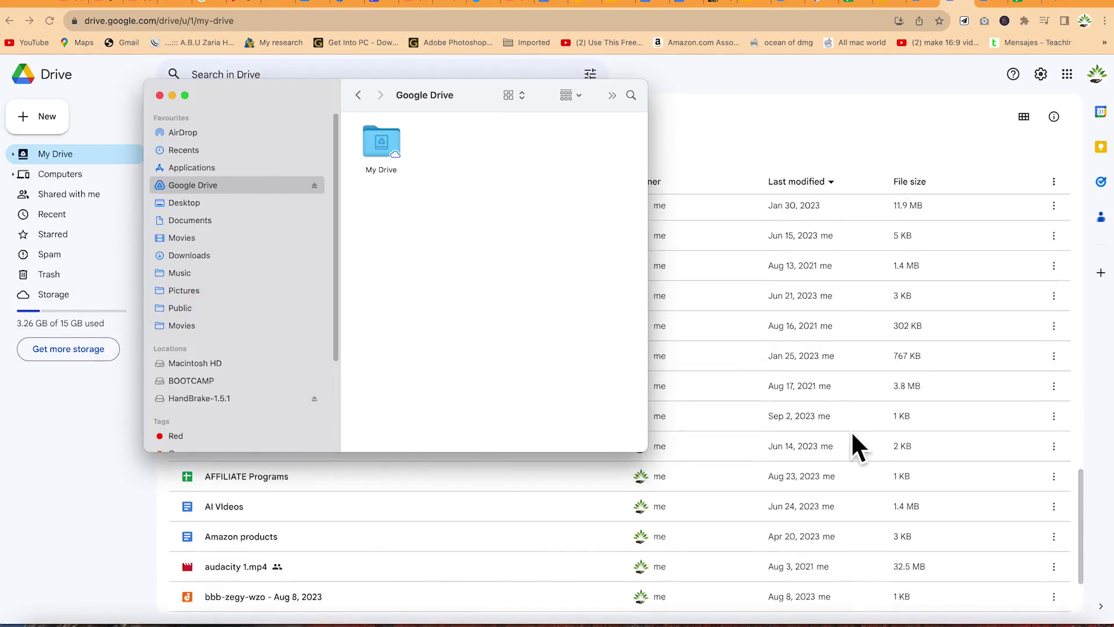
pyautogui.scroll(10, 853, 448)
pyautogui.click(378, 171)
pyautogui.doubleClick(378, 162)
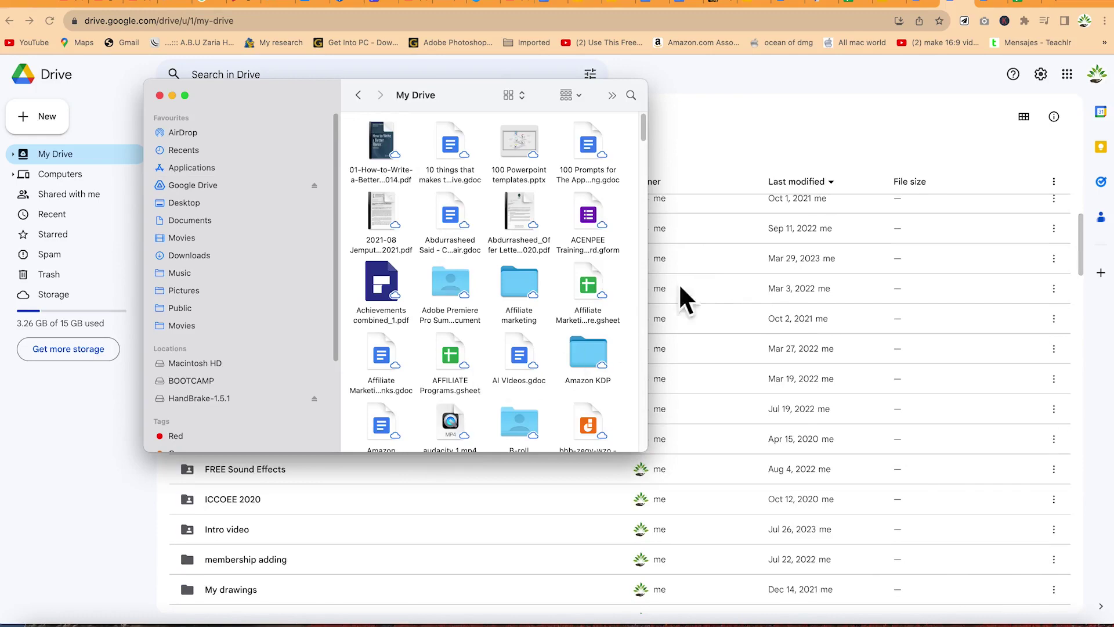
pyautogui.press('super+w')
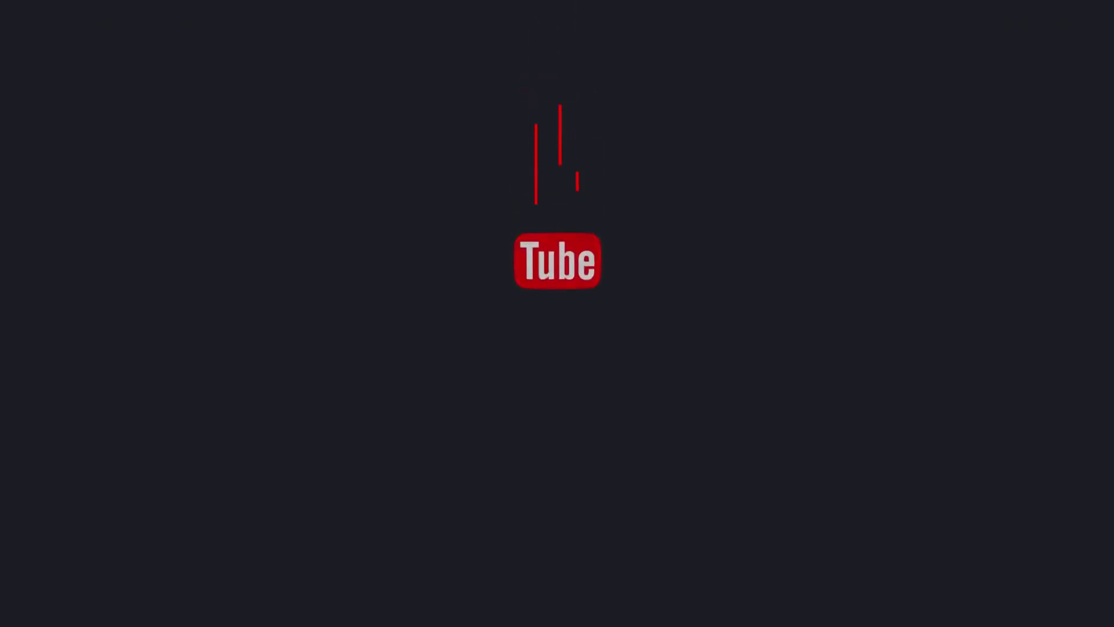